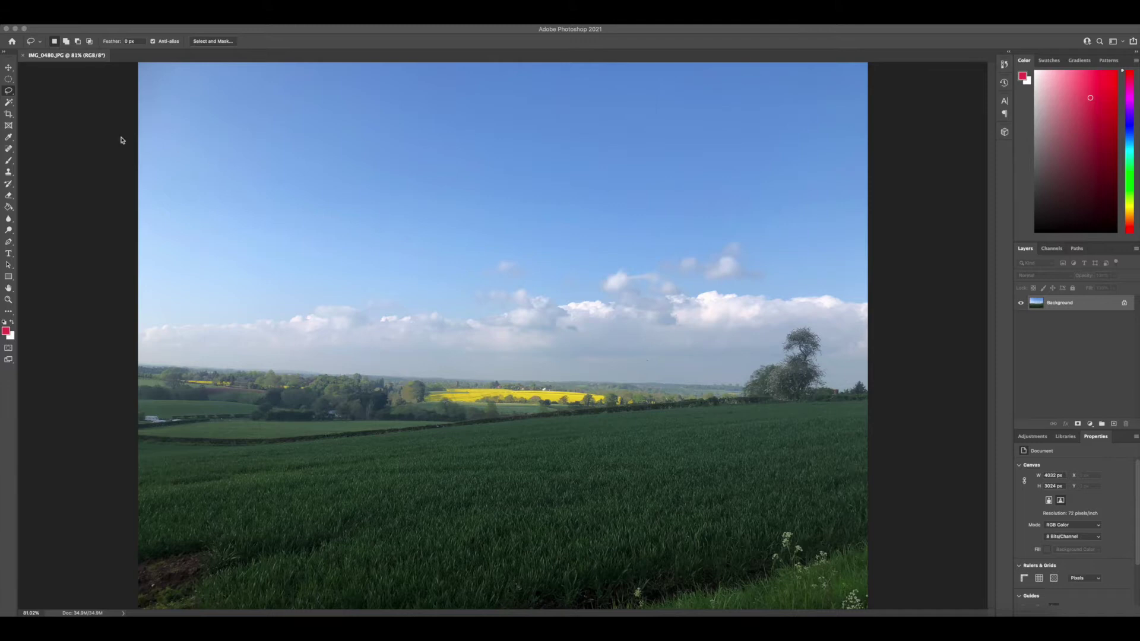
- Make a freehand Lasso selection around the yellow field on the horizon
left_click(10, 84)
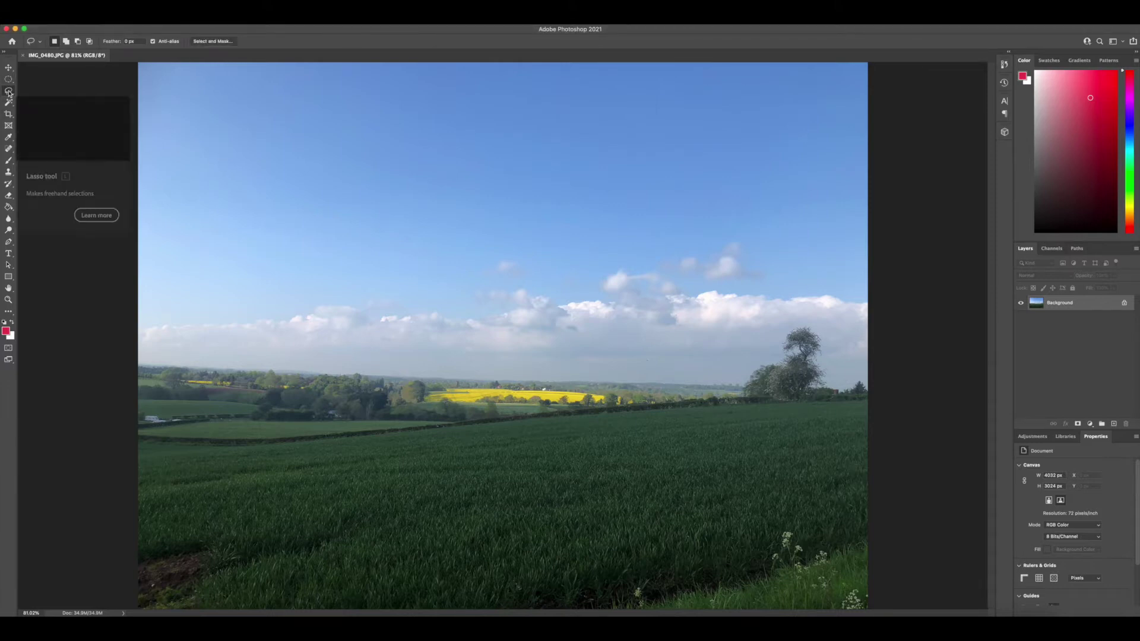
left_click(8, 92)
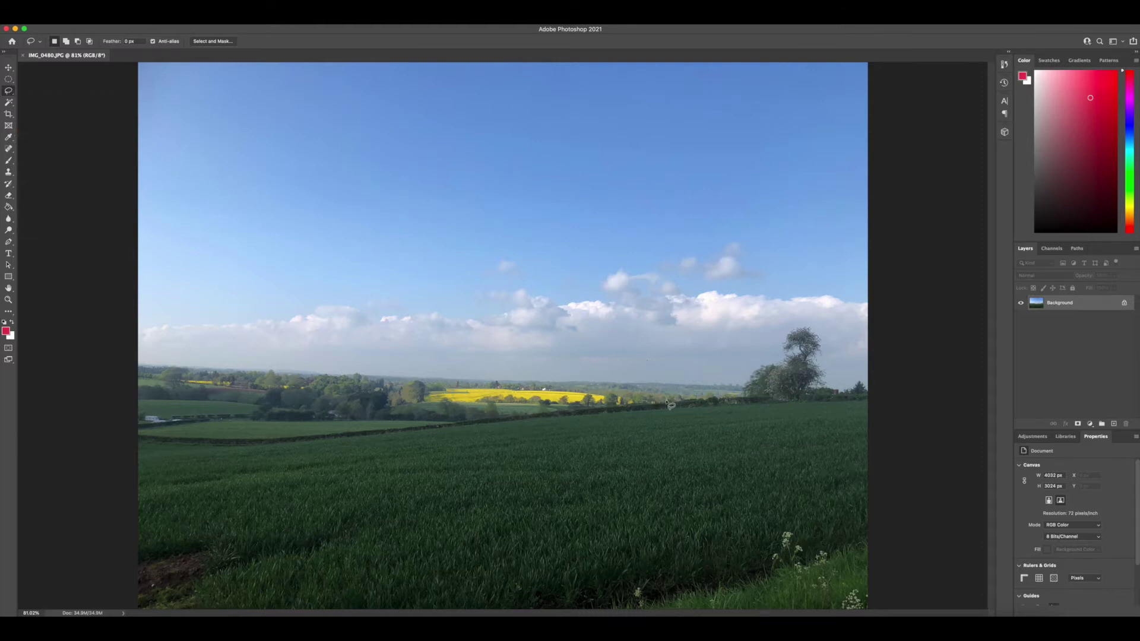
mouse_move(659, 400)
left_mouse_down()
mouse_move(452, 387)
mouse_move(421, 399)
mouse_move(664, 408)
left_mouse_up()
key("super+d")
key("super+l")
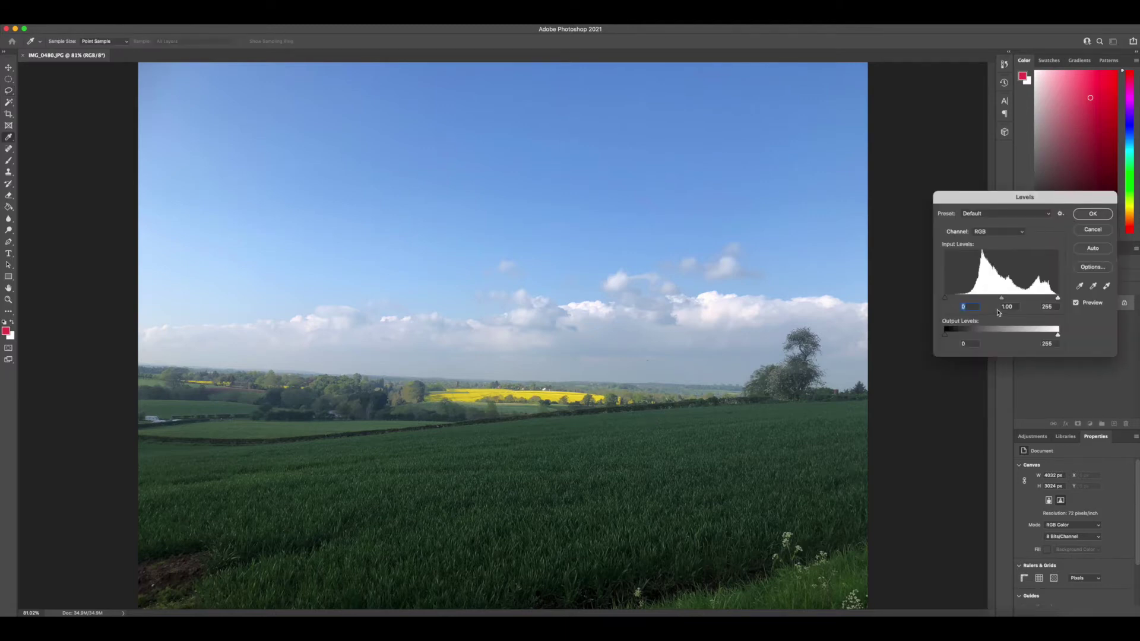
left_click_drag(1004, 299, 1034, 298)
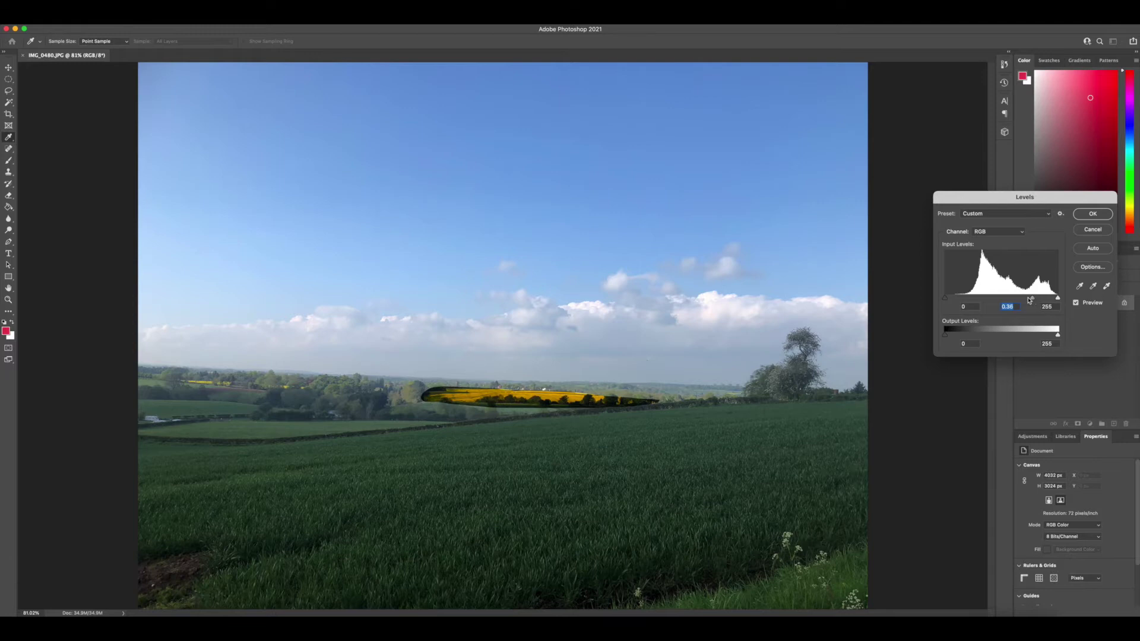
left_click(1091, 230)
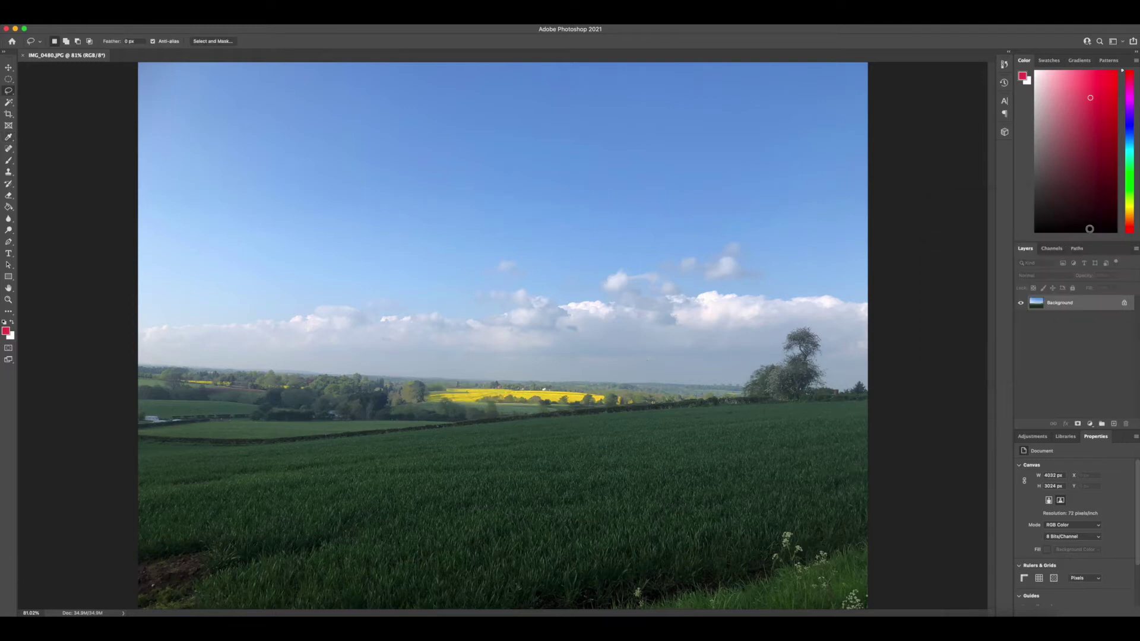
- Feather the selection around the yellow field with a radius of 100 pixels
left_click(181, 18)
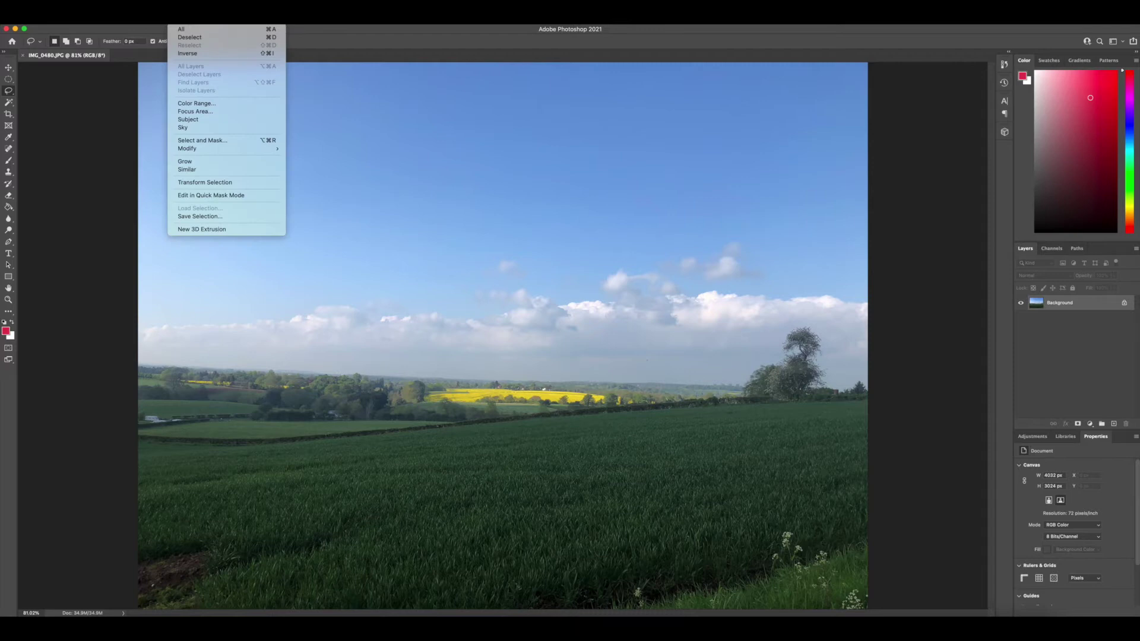
mouse_move(214, 152)
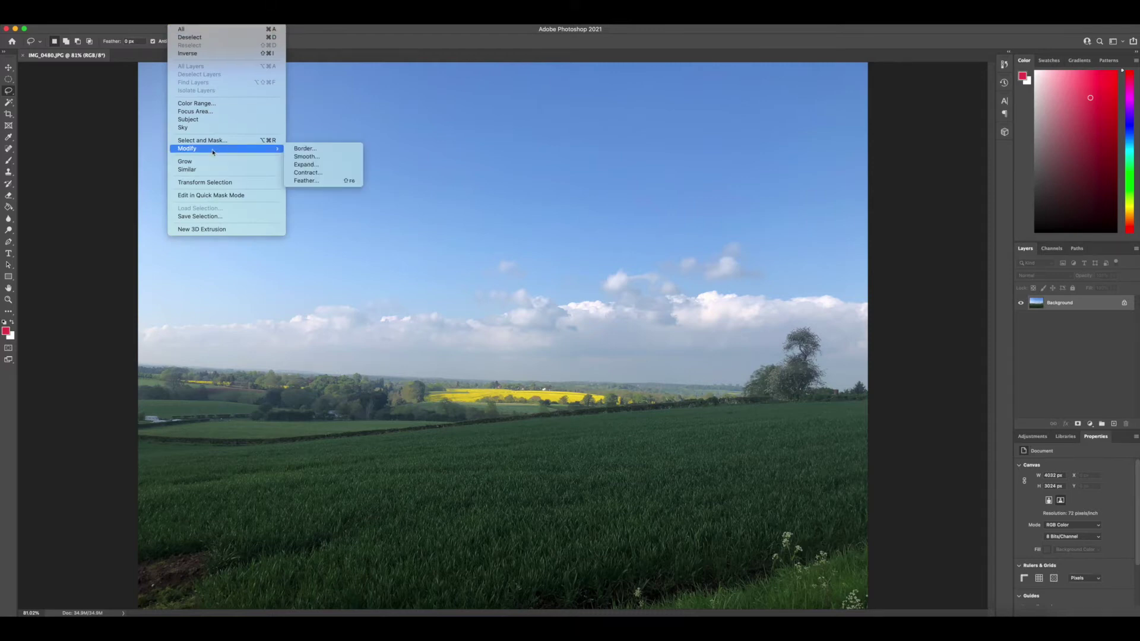
left_click(314, 181)
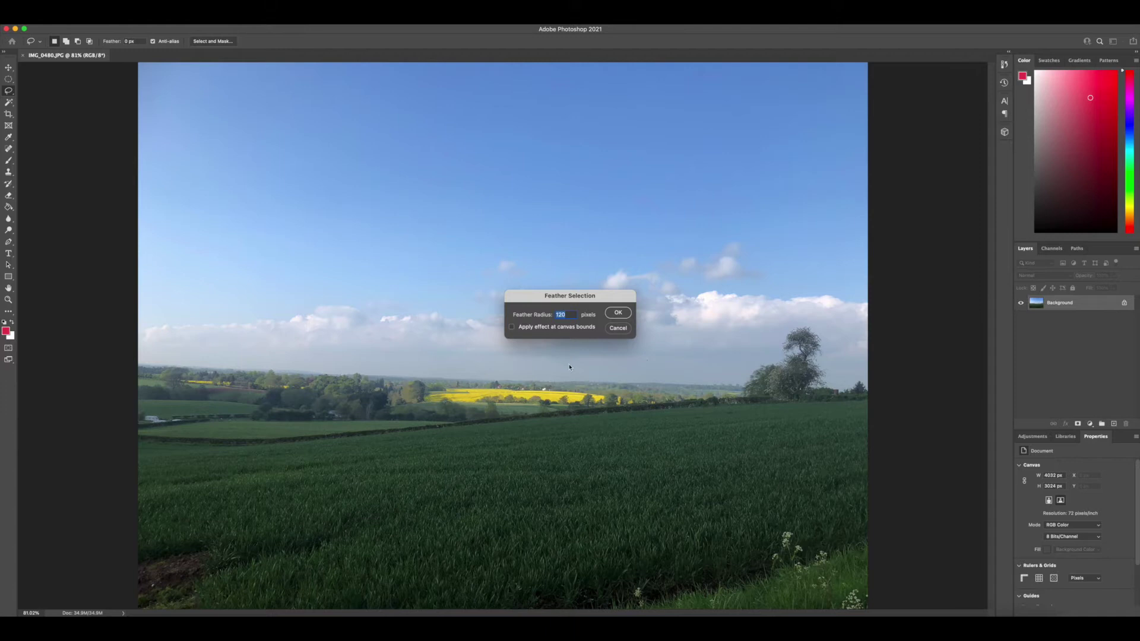
type("10")
left_click(618, 312)
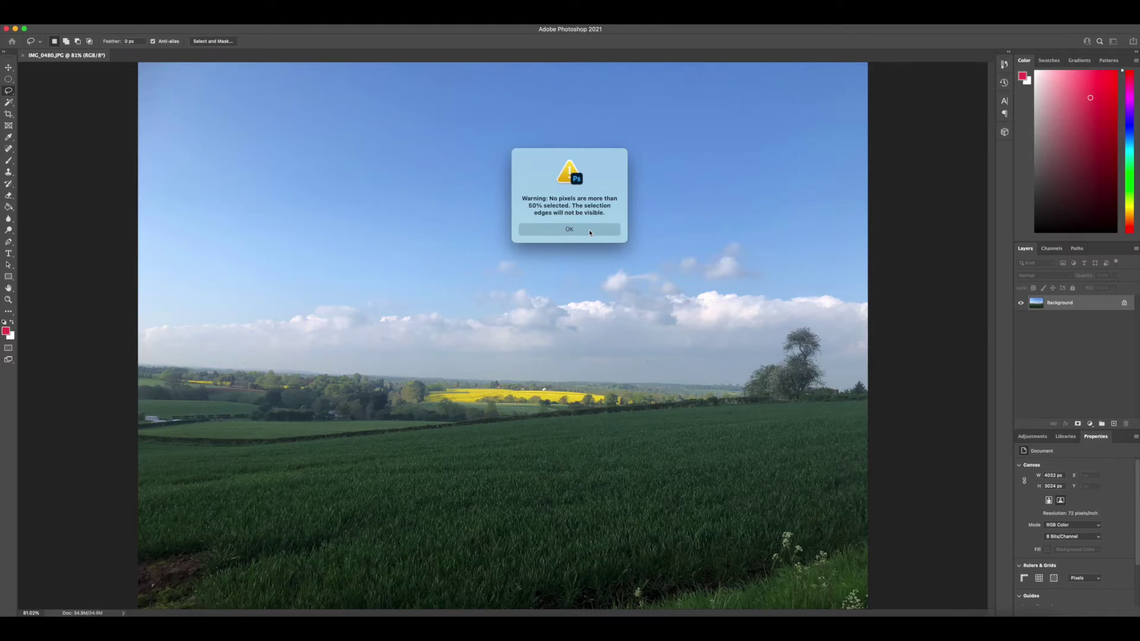
left_click(590, 232)
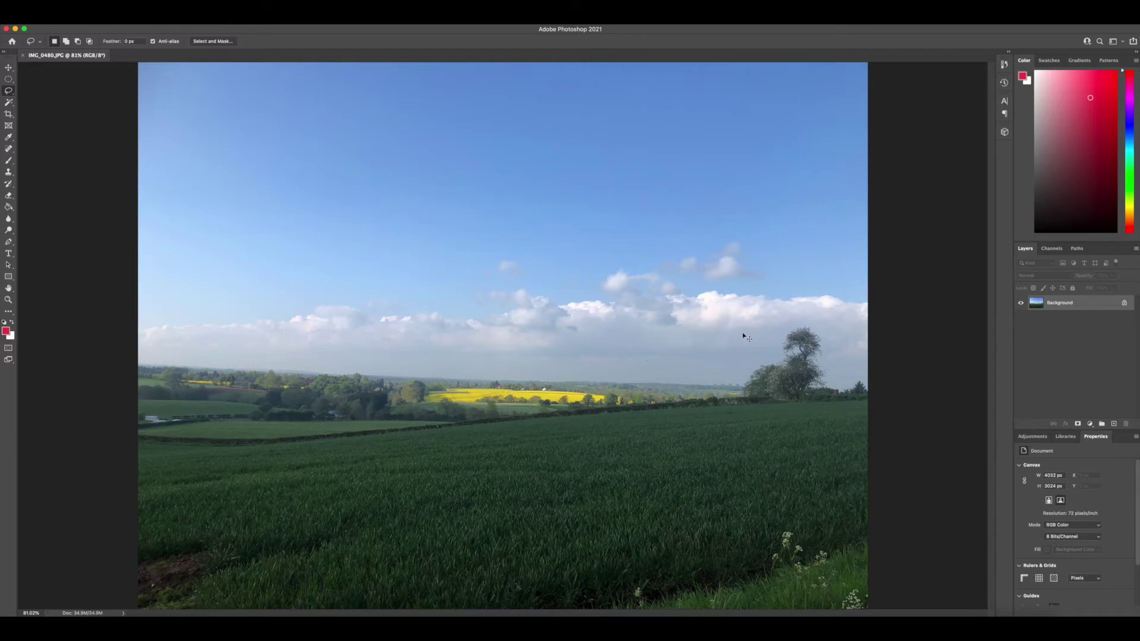
- Deepen the shadows of the feathered yellow field with Levels by raising the black input level
key("super+l")
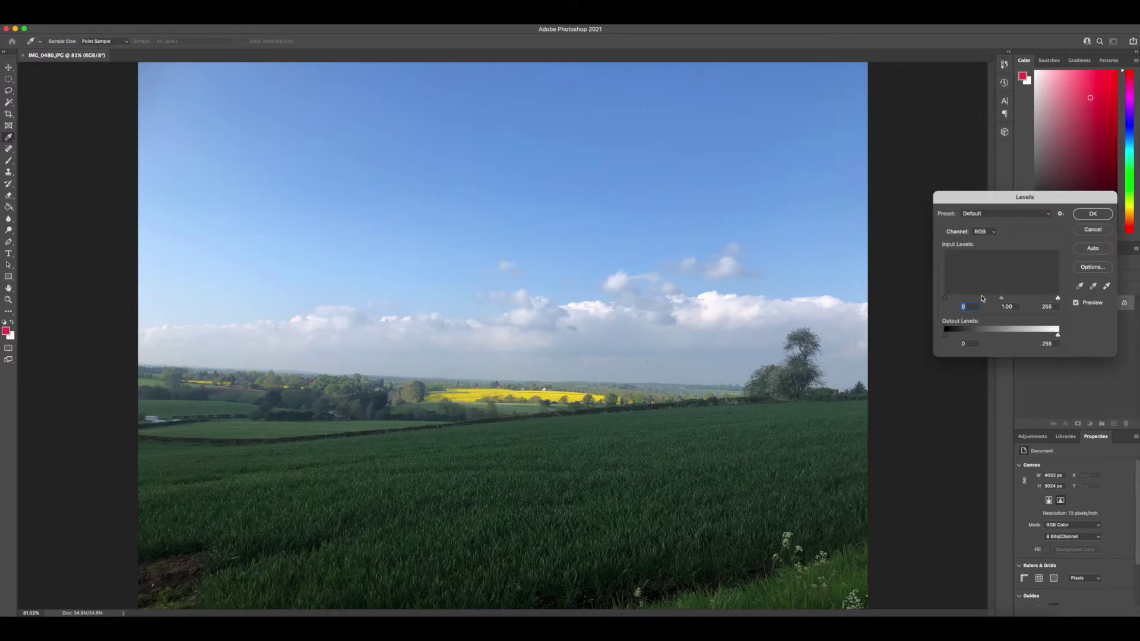
mouse_move(947, 300)
left_mouse_down()
mouse_move(1055, 305)
mouse_move(965, 304)
left_mouse_up()
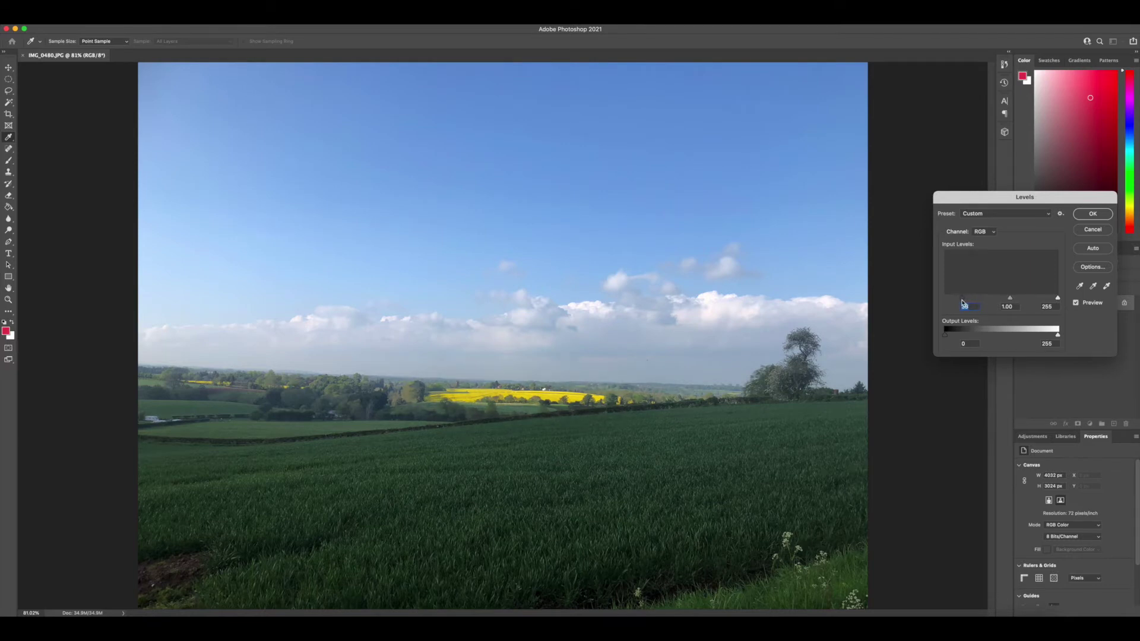
left_click(1092, 214)
- Invert the selection so that everything except the yellow field is selected
key("l")
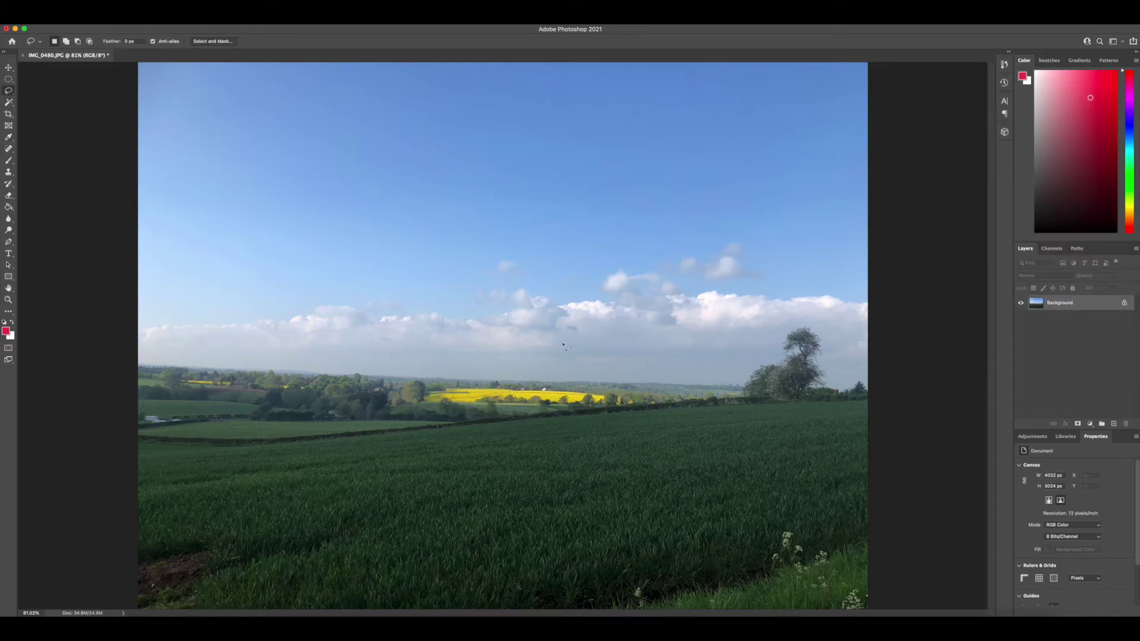
left_click(181, 12)
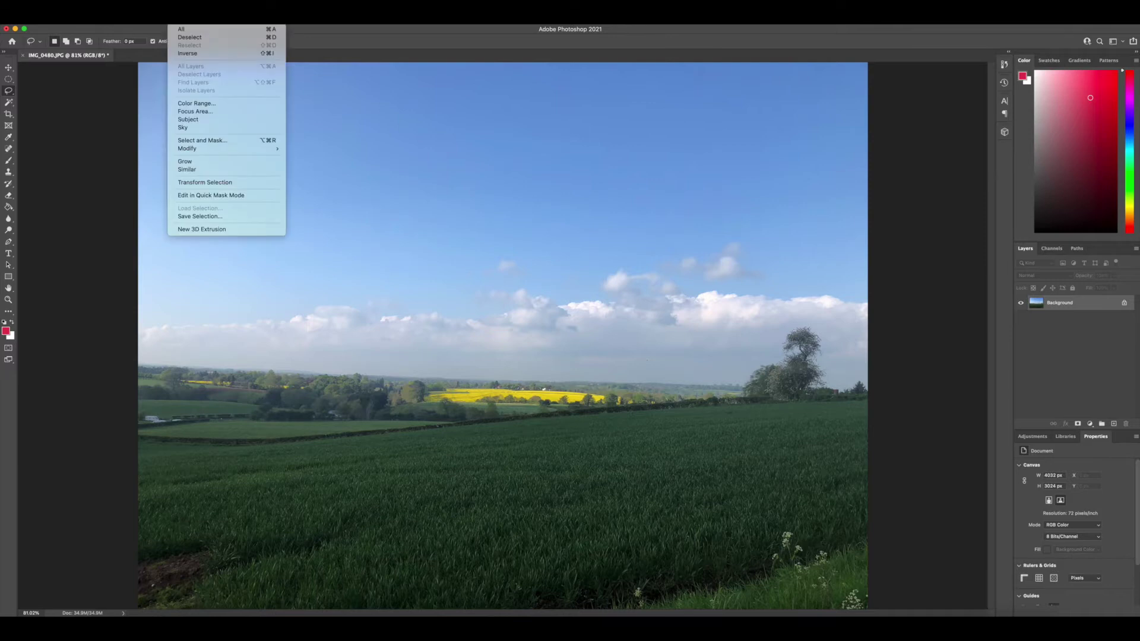
left_click(193, 52)
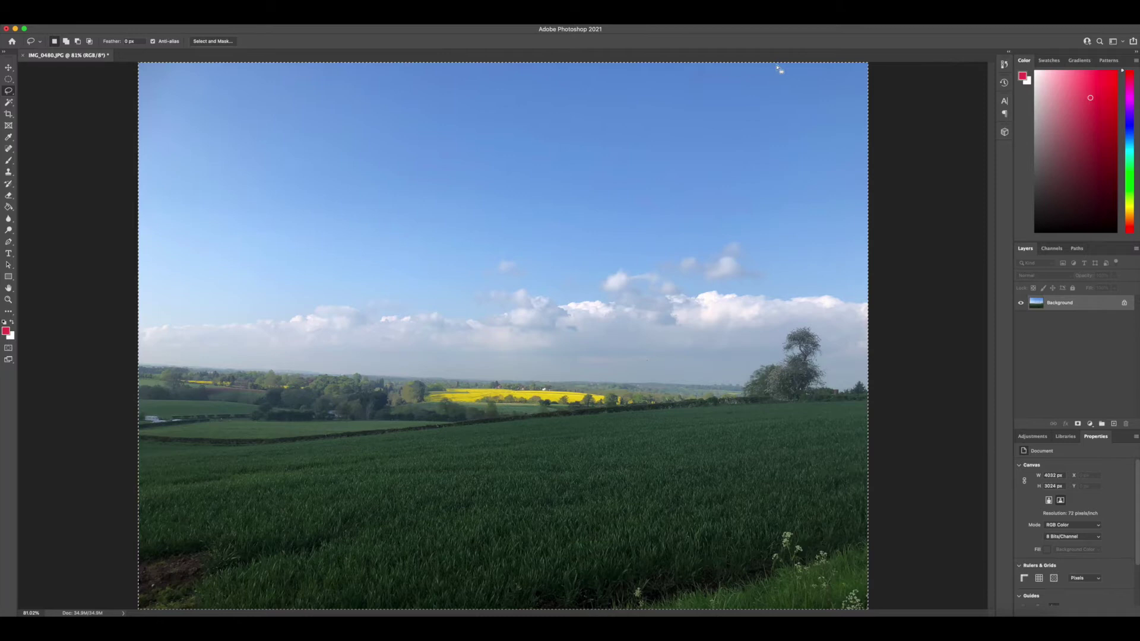
key("super+d")
key("super+z")
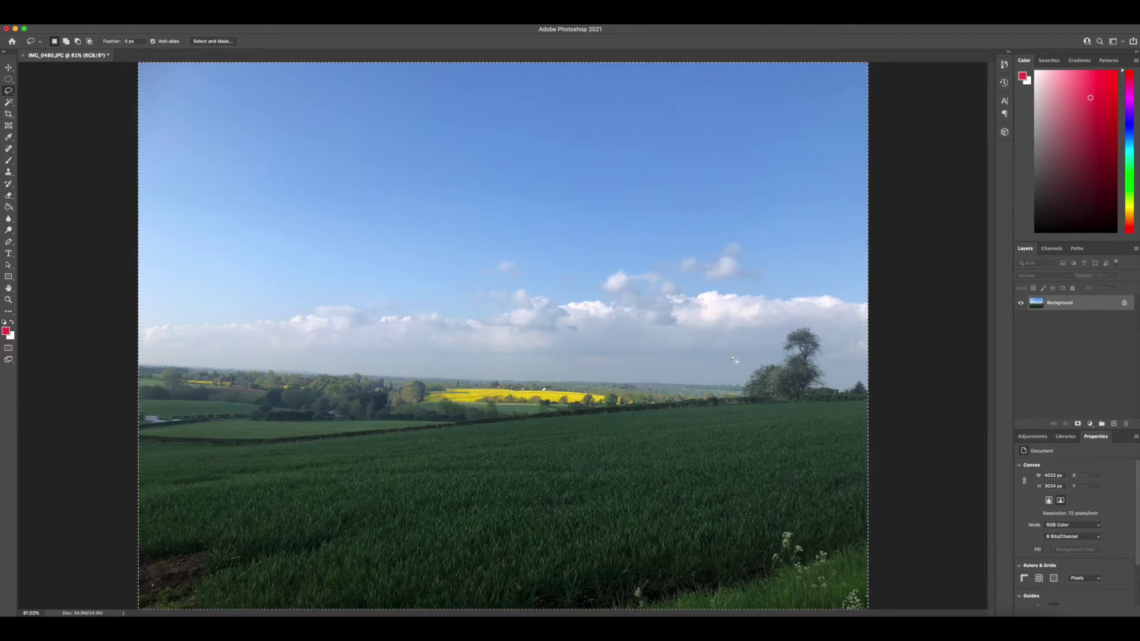
- Darken the surroundings of the yellow field with Levels, using midtone input 0.97 and white output 222
key("super+l")
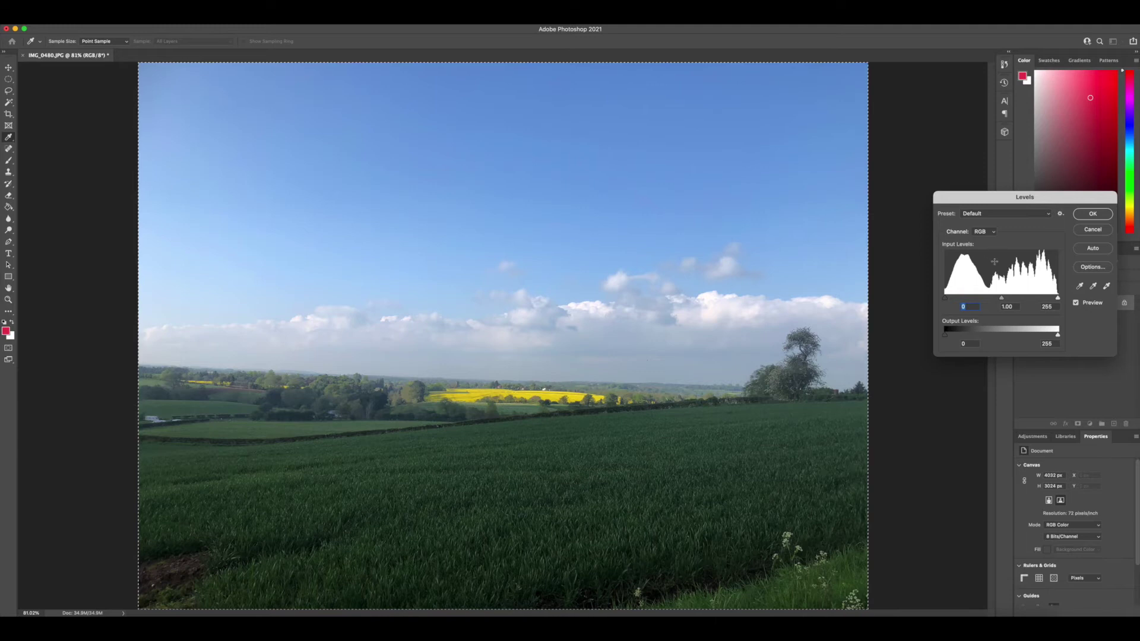
mouse_move(1004, 299)
left_mouse_down()
mouse_move(1048, 301)
mouse_move(991, 298)
mouse_move(1022, 299)
mouse_move(997, 299)
mouse_move(1009, 298)
left_mouse_up()
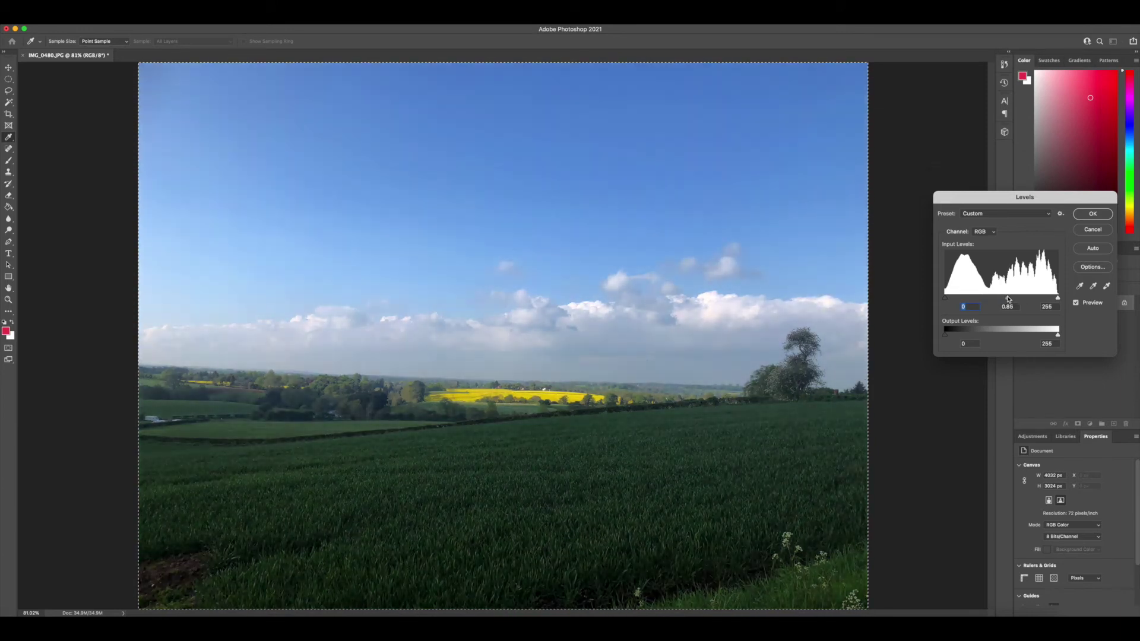
left_click_drag(1058, 335, 1044, 336)
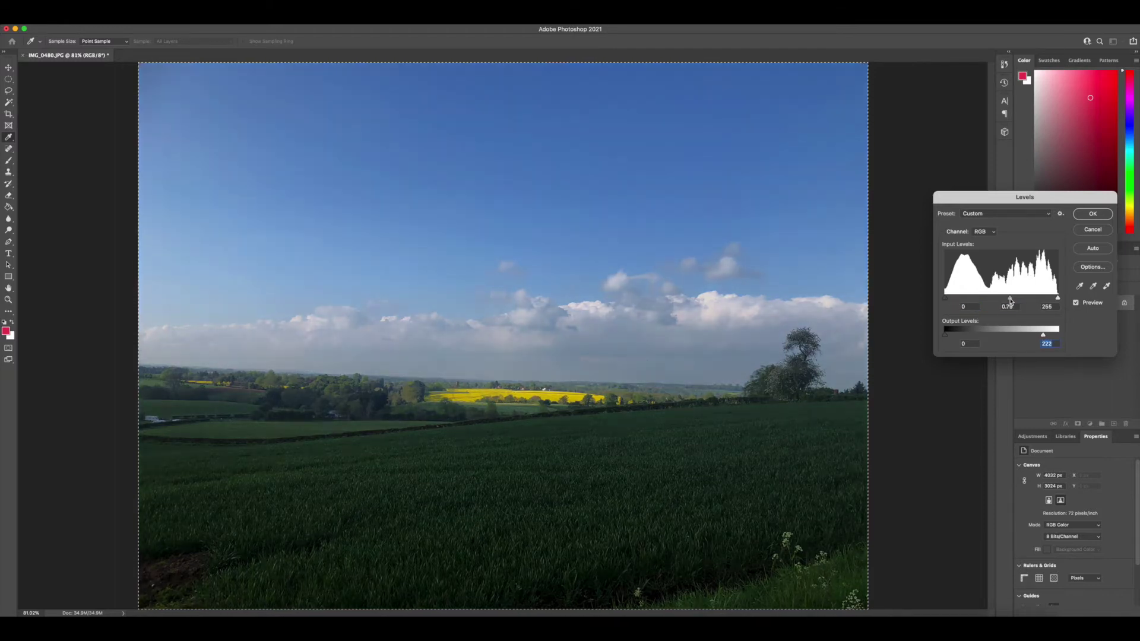
left_click_drag(1011, 299, 1003, 302)
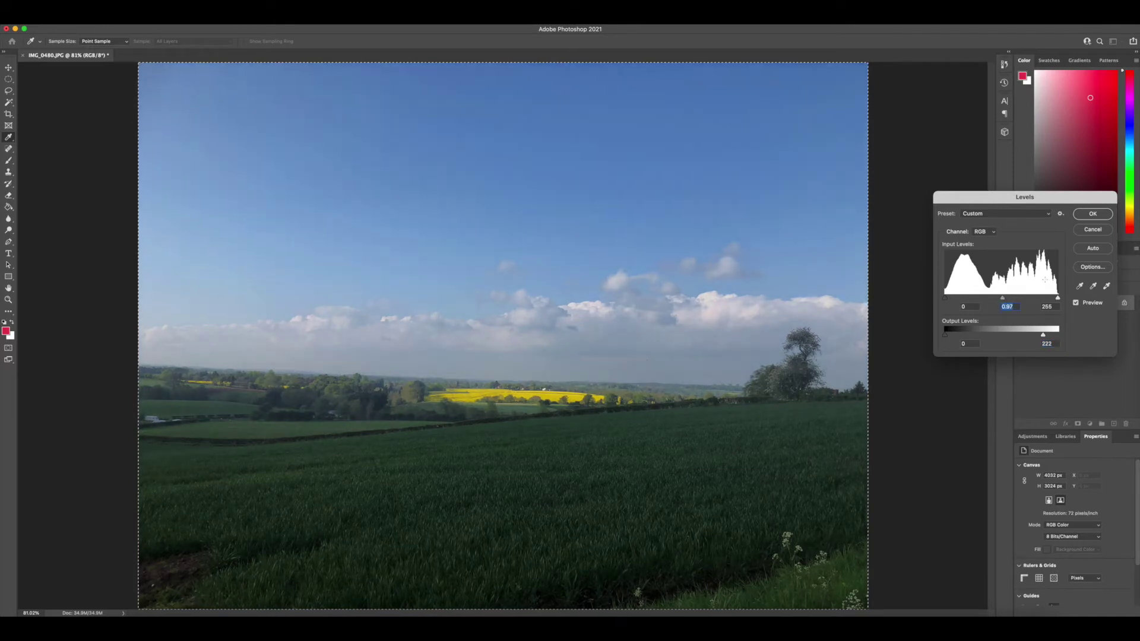
left_click(1092, 214)
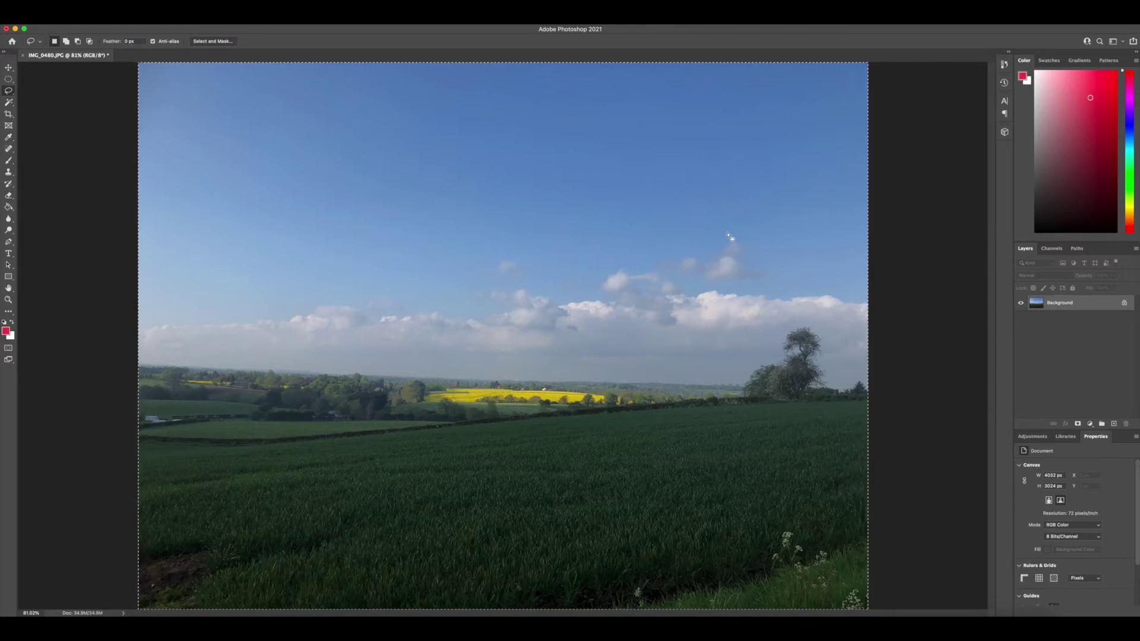
- Shift the midtones of the selected surroundings towards blue with Color Balance, setting yellow–blue to +26
left_click(110, 12)
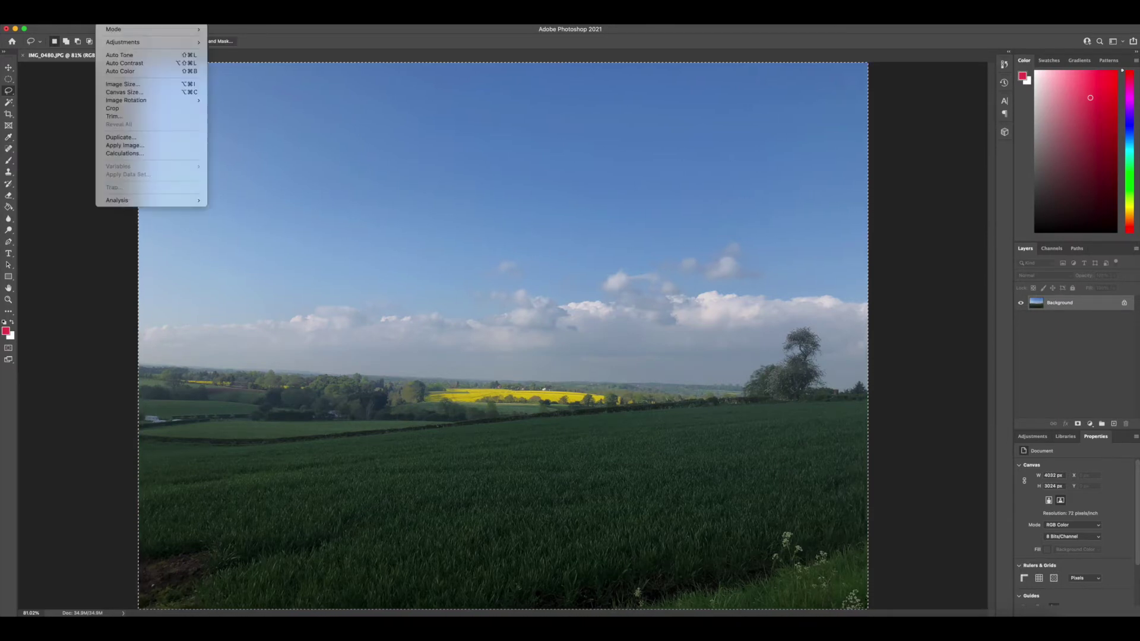
mouse_move(128, 46)
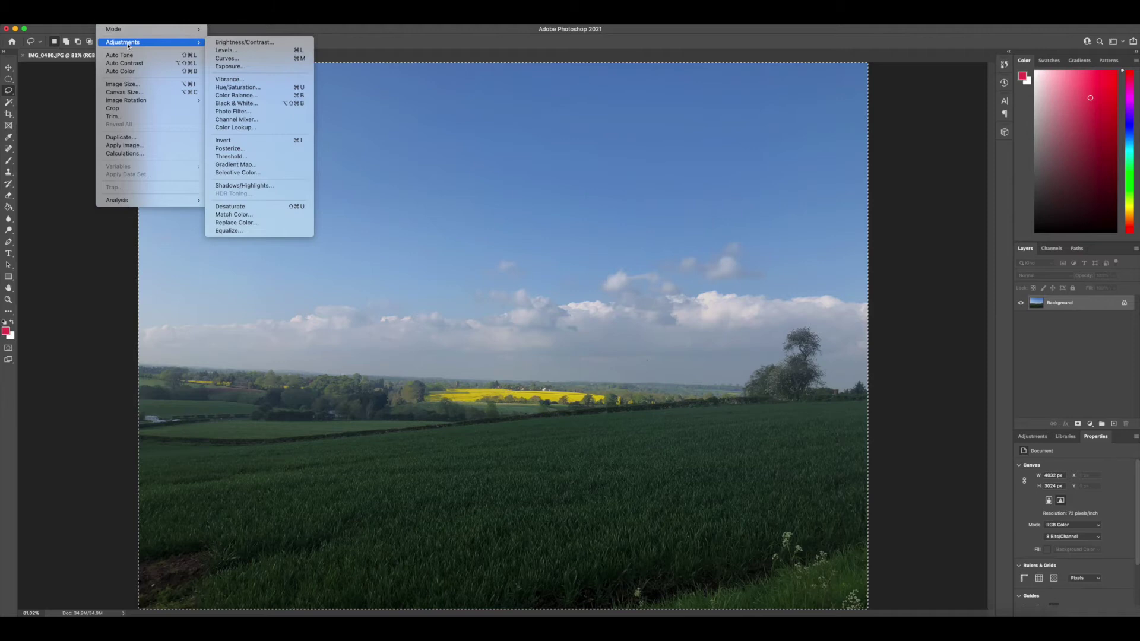
left_click(239, 96)
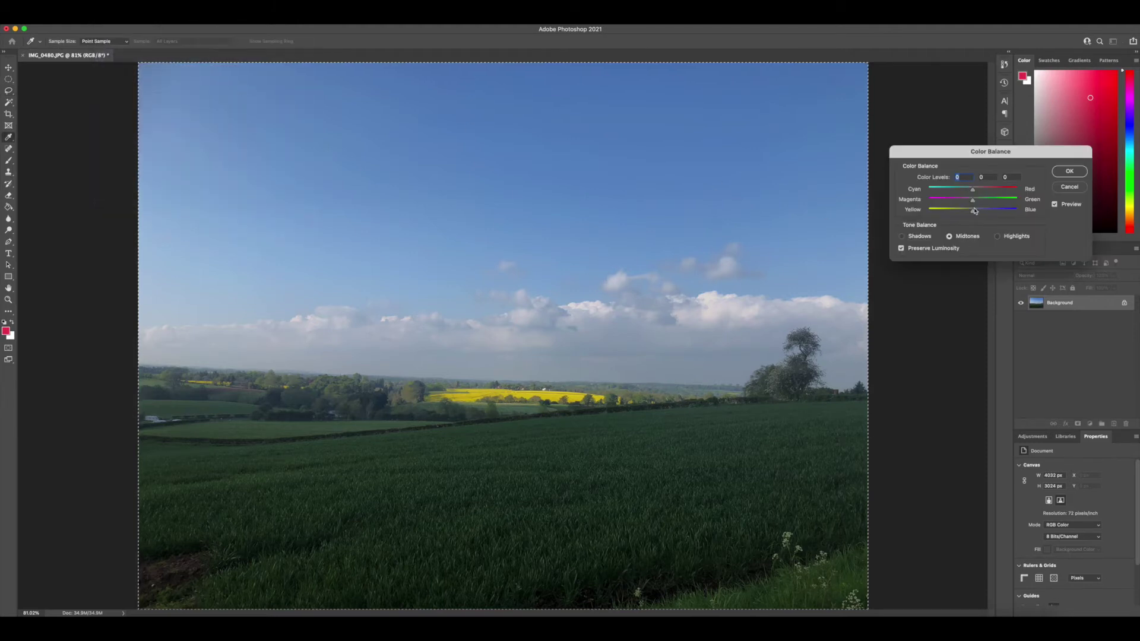
left_click_drag(975, 211, 985, 214)
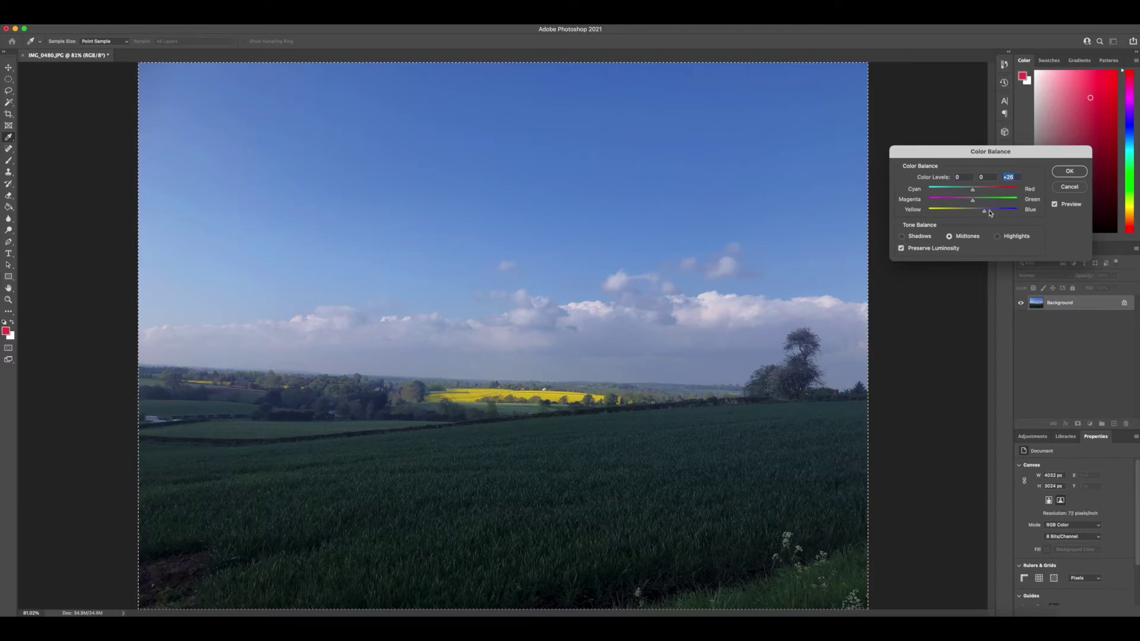
left_click(1086, 172)
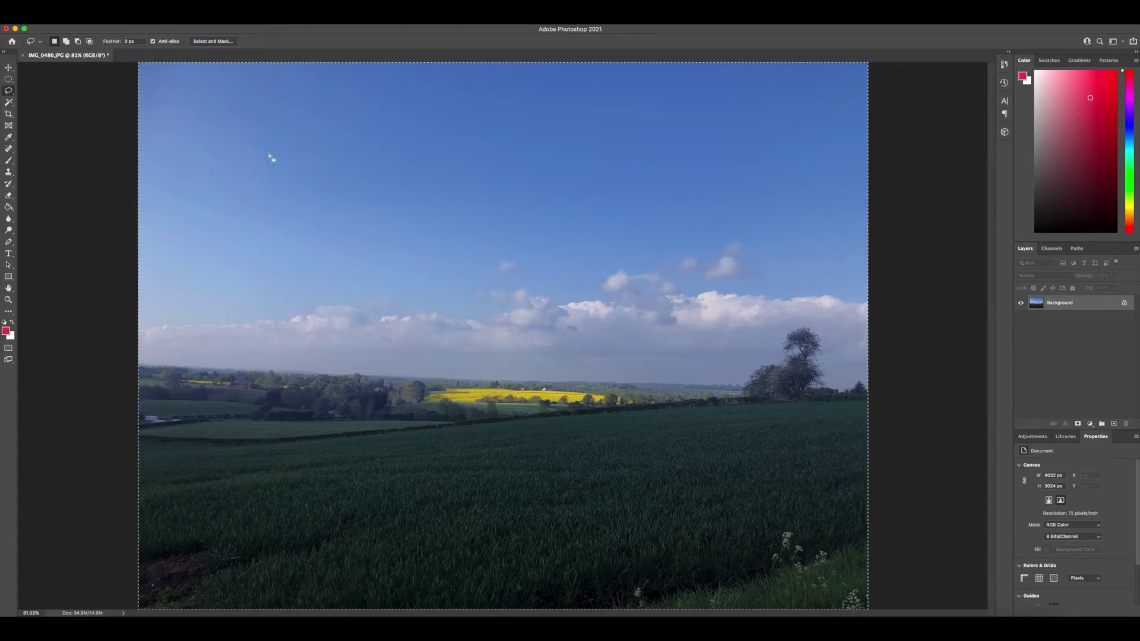
- Drop the current selection and lasso the whole sky down to the horizon line
left_click(471, 366)
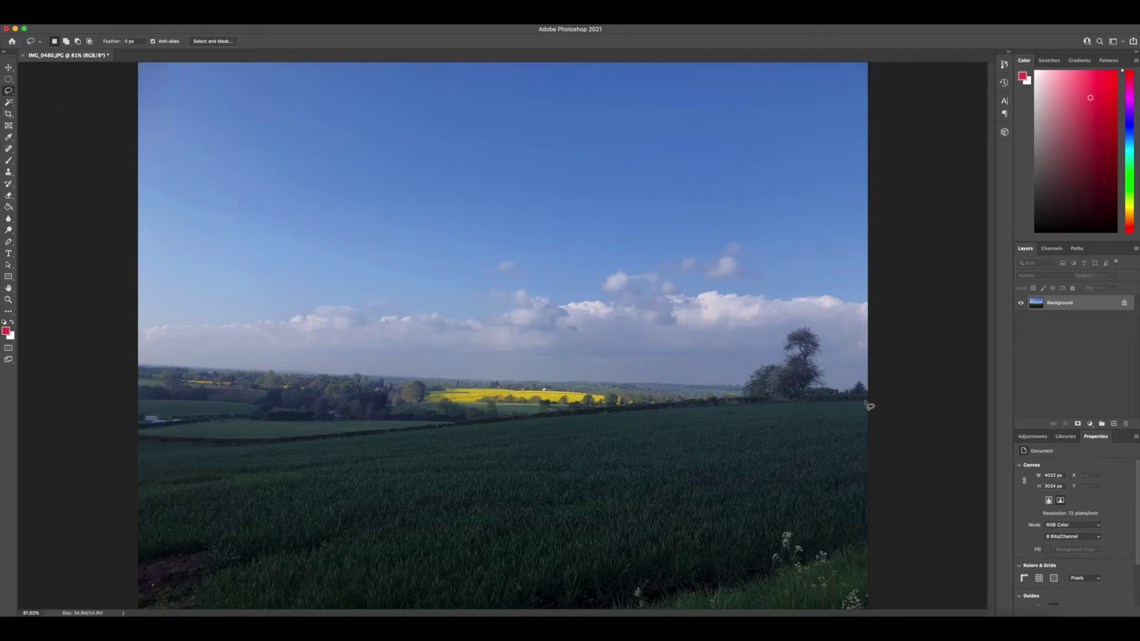
left_click_drag(748, 394, 609, 391)
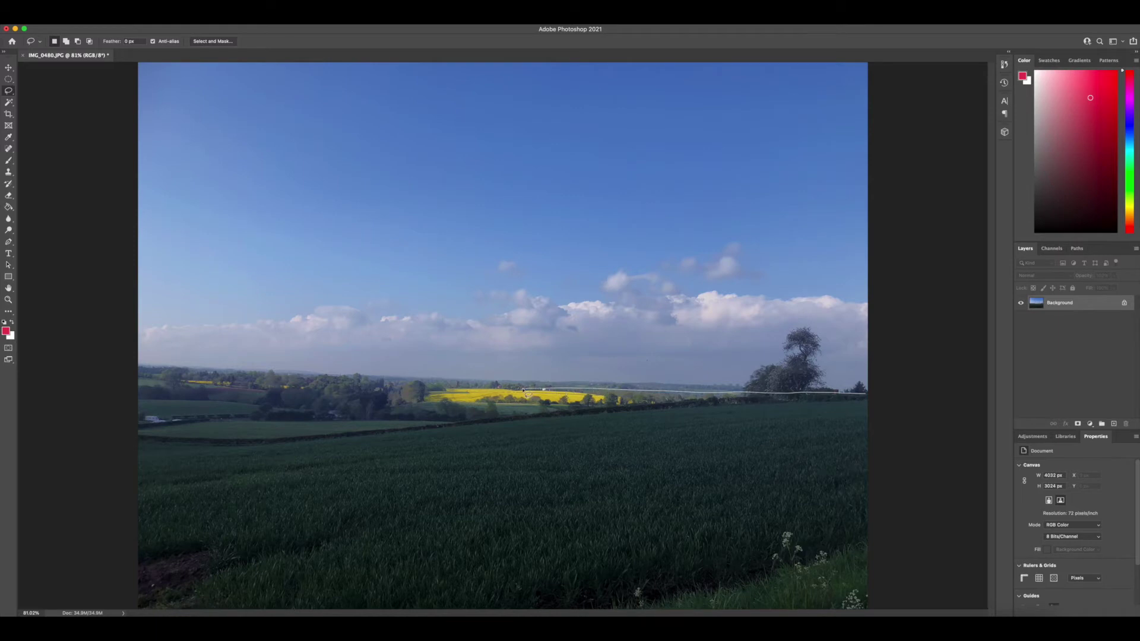
mouse_move(438, 387)
left_mouse_down()
mouse_move(106, 379)
mouse_move(92, 362)
mouse_move(96, 64)
mouse_move(120, 27)
mouse_move(843, 27)
mouse_move(889, 37)
mouse_move(919, 349)
left_mouse_up()
left_click_drag(901, 400, 739, 391)
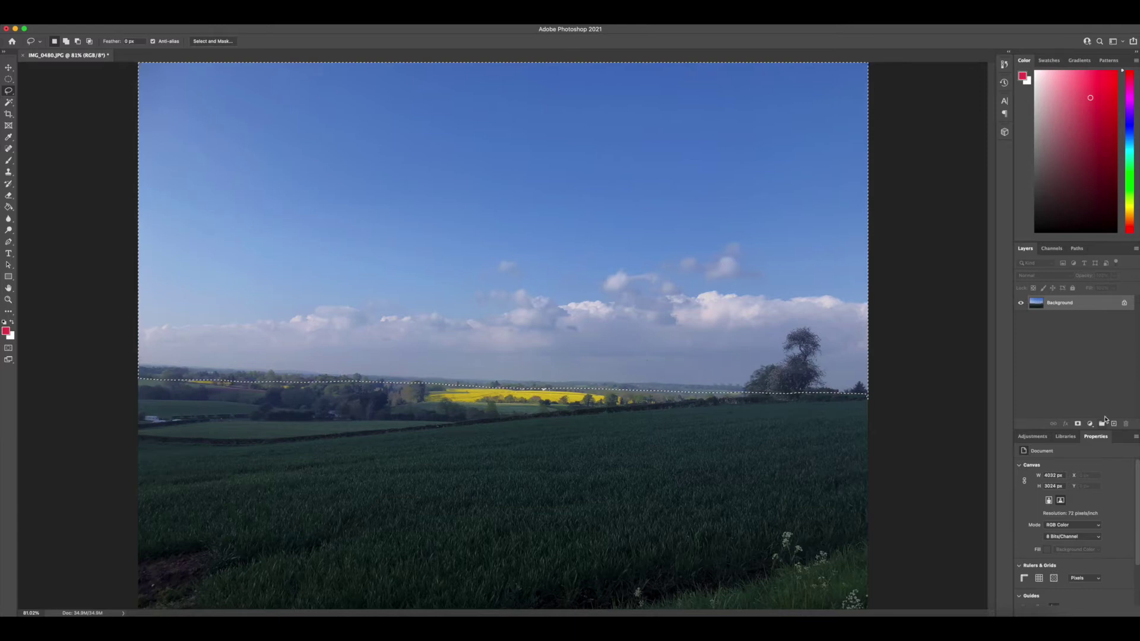
- Feather the sky selection with a radius of 100 pixels
left_click(181, 25)
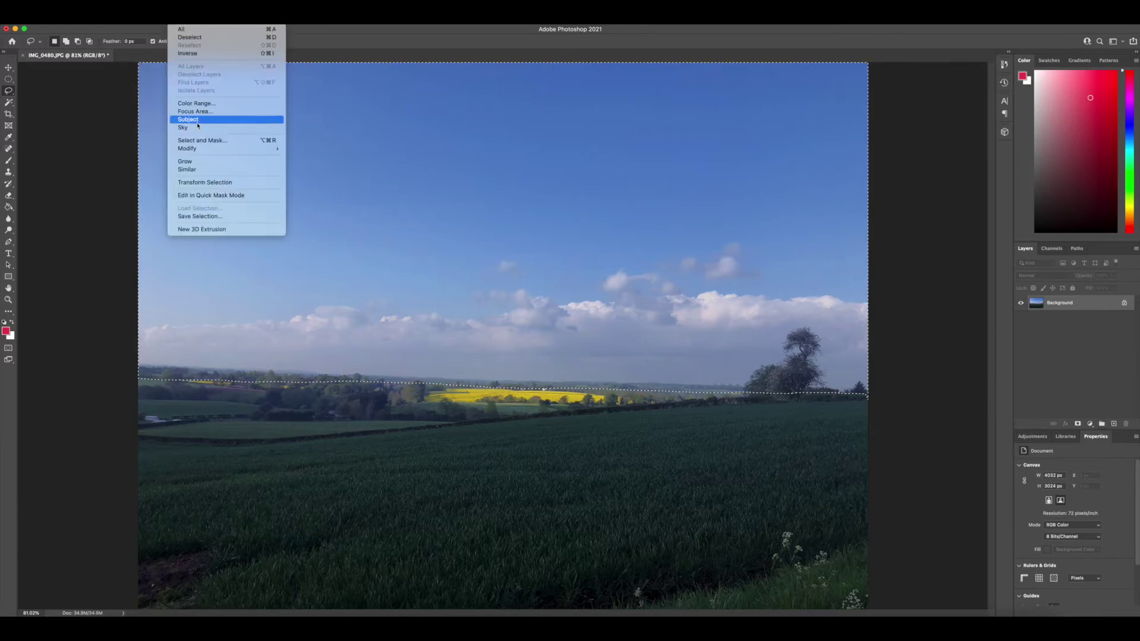
mouse_move(261, 148)
left_click(336, 169)
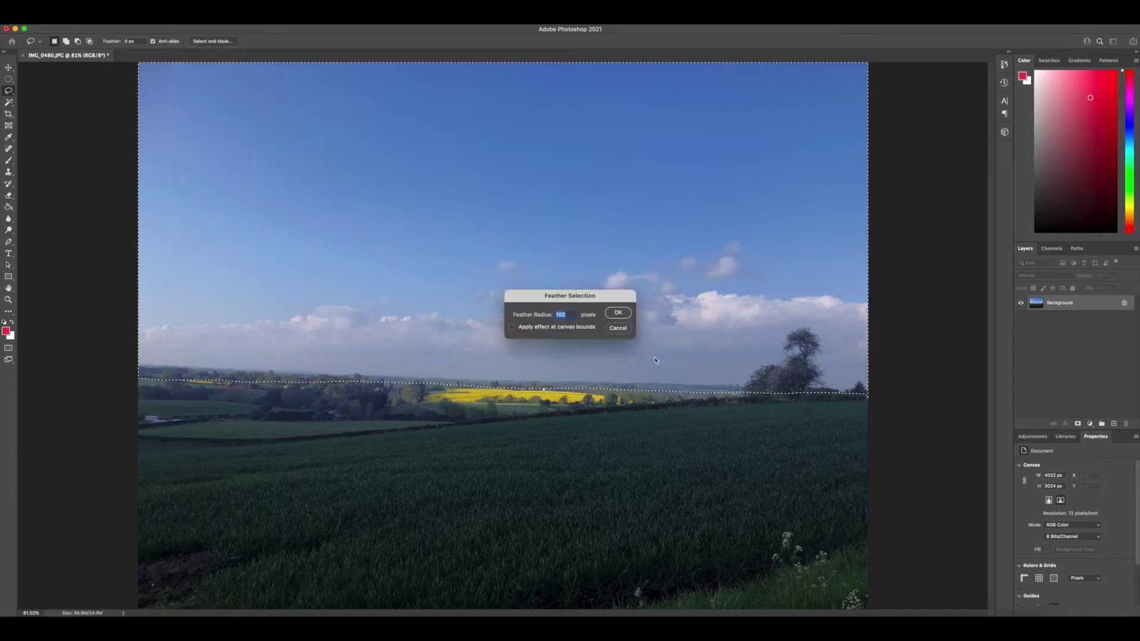
left_click(630, 315)
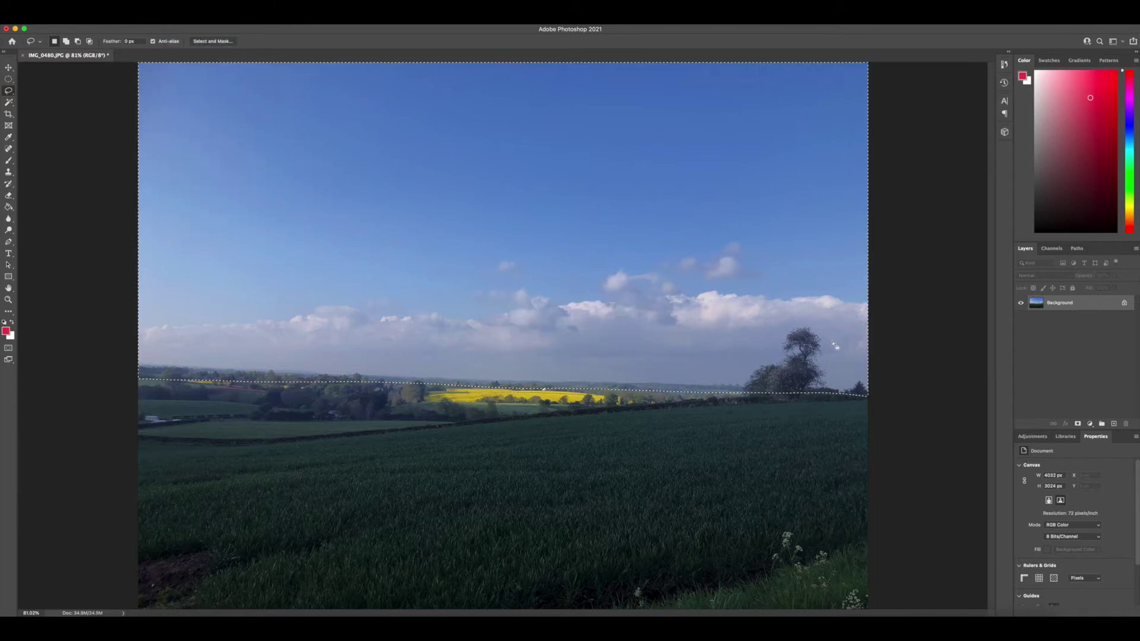
- Darken the feathered sky with Levels, using black input 32, midtone input 0.7 and white output 252
key("super+l")
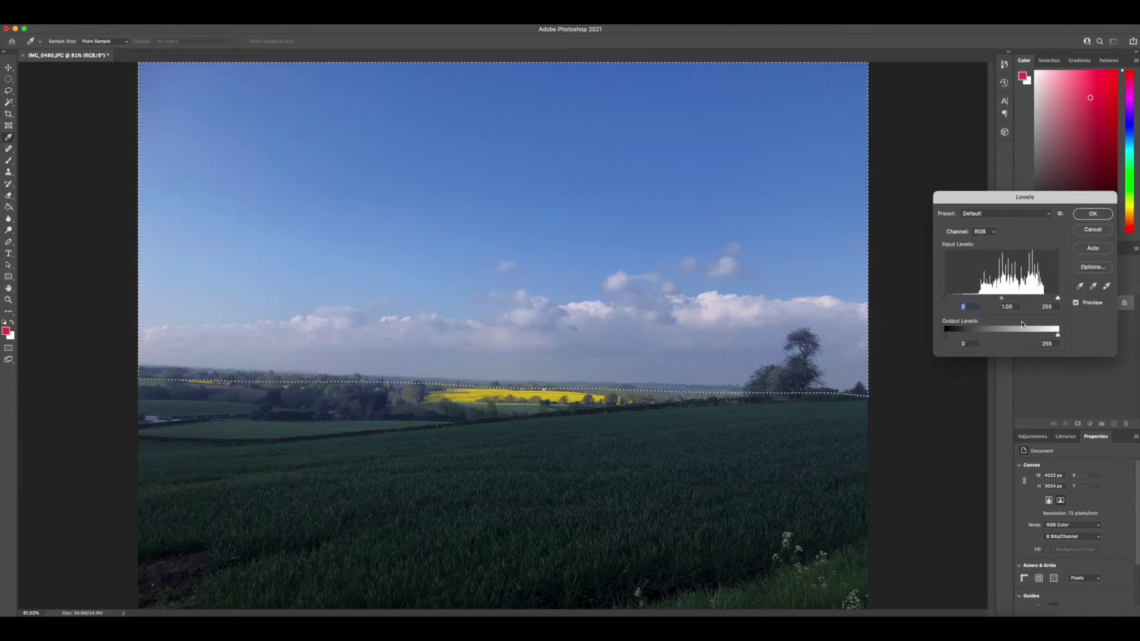
left_click_drag(1010, 301, 1019, 302)
left_click_drag(947, 299, 954, 300)
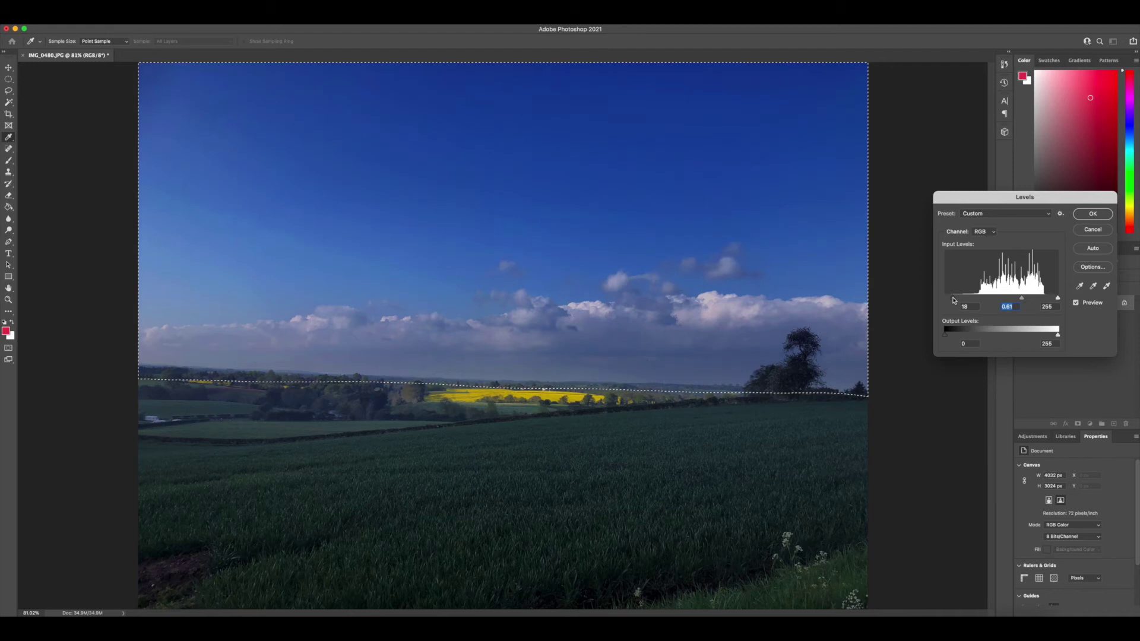
left_click(959, 308)
left_click_drag(1022, 298, 1055, 303)
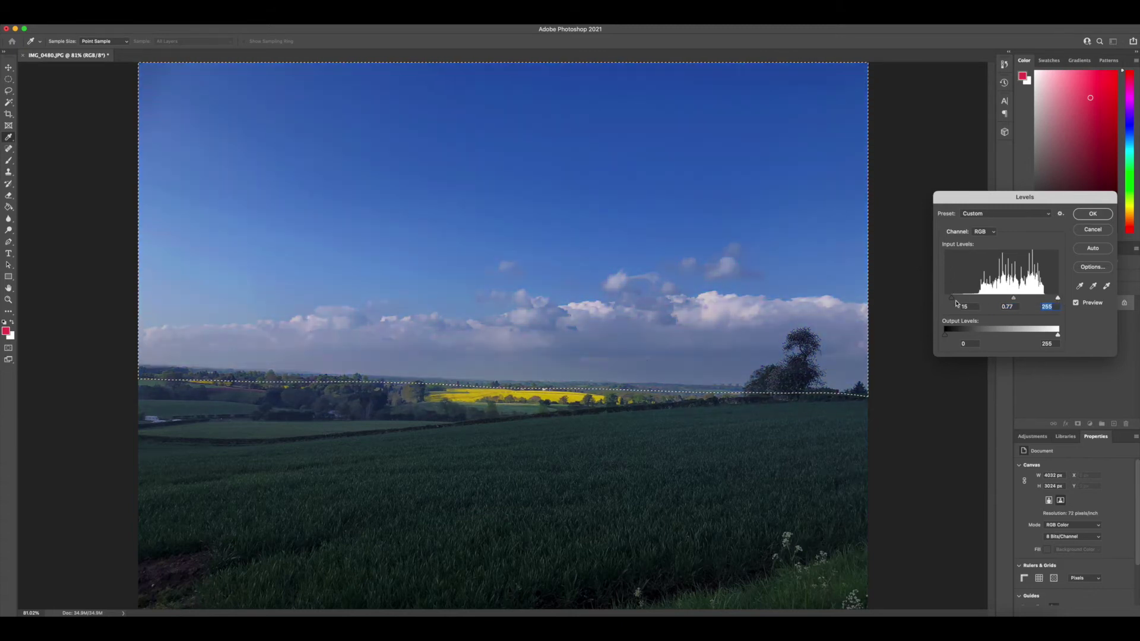
mouse_move(953, 302)
left_mouse_down()
mouse_move(1006, 308)
mouse_move(948, 300)
left_mouse_up()
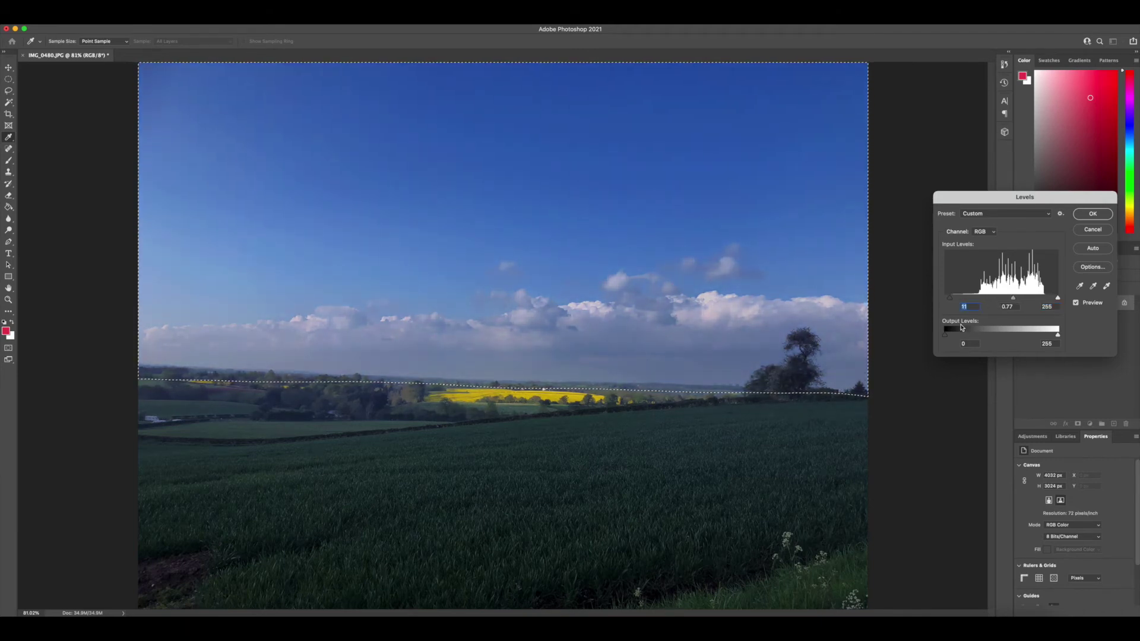
mouse_move(950, 339)
left_mouse_down()
mouse_move(977, 339)
mouse_move(941, 337)
left_mouse_up()
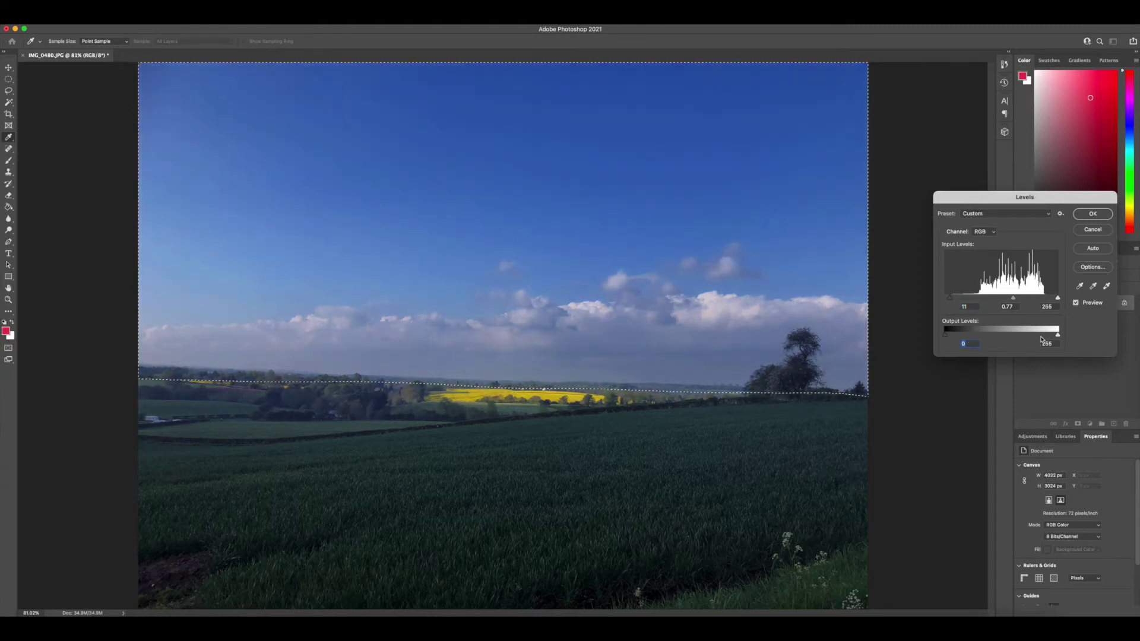
mouse_move(1058, 337)
left_mouse_down()
mouse_move(1042, 337)
mouse_move(1055, 337)
left_mouse_up()
mouse_move(950, 298)
left_mouse_down()
mouse_move(1021, 299)
mouse_move(960, 302)
left_mouse_up()
left_click(960, 302)
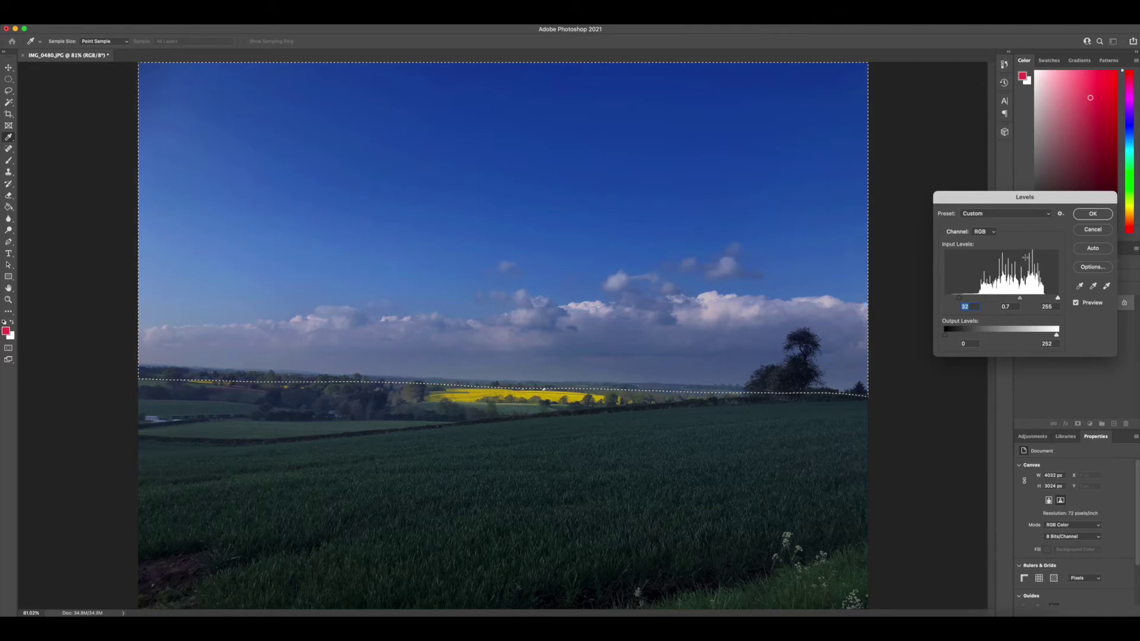
left_click(1090, 214)
- Lasso the clear blue sky, tracing the lower boundary just above the tops of the clouds
key("l")
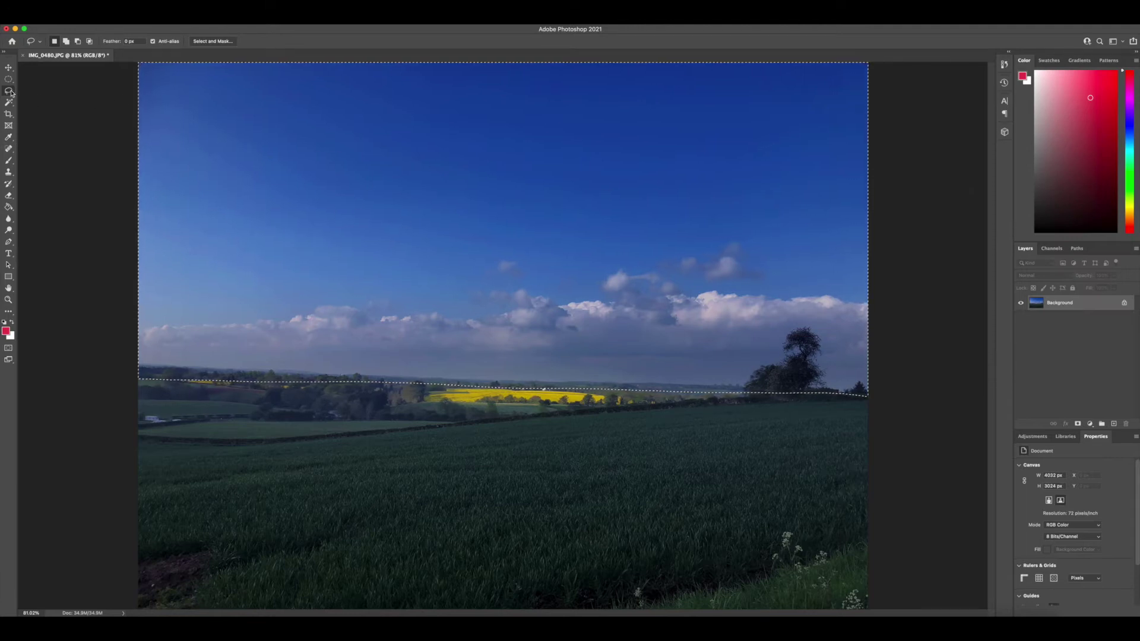
left_click(146, 141)
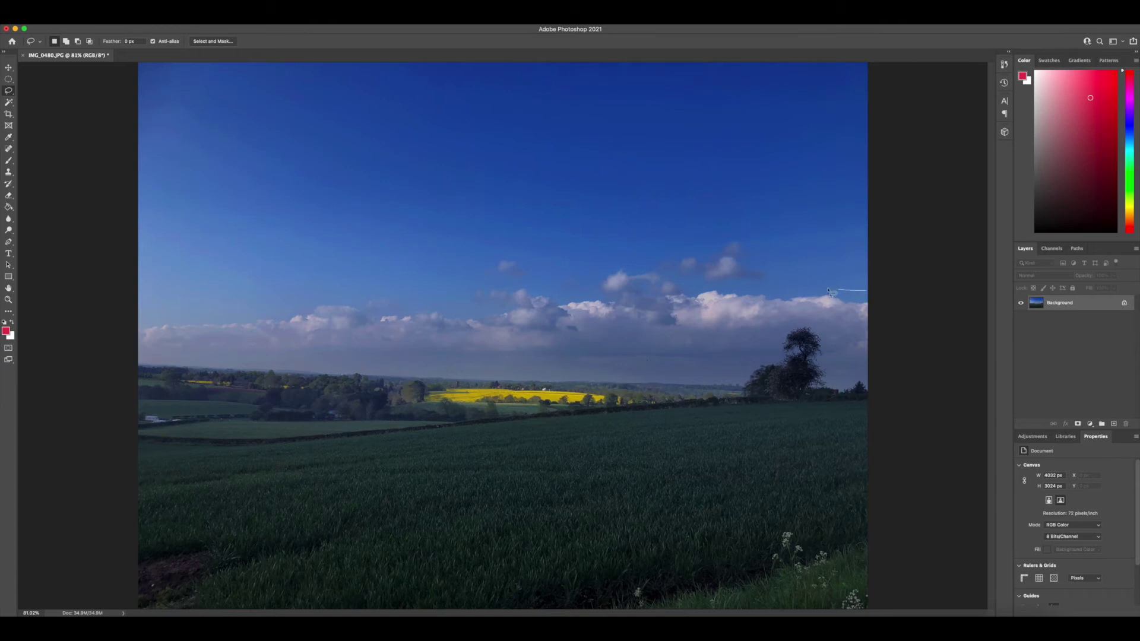
mouse_move(737, 240)
left_mouse_down()
mouse_move(624, 256)
mouse_move(578, 291)
left_mouse_up()
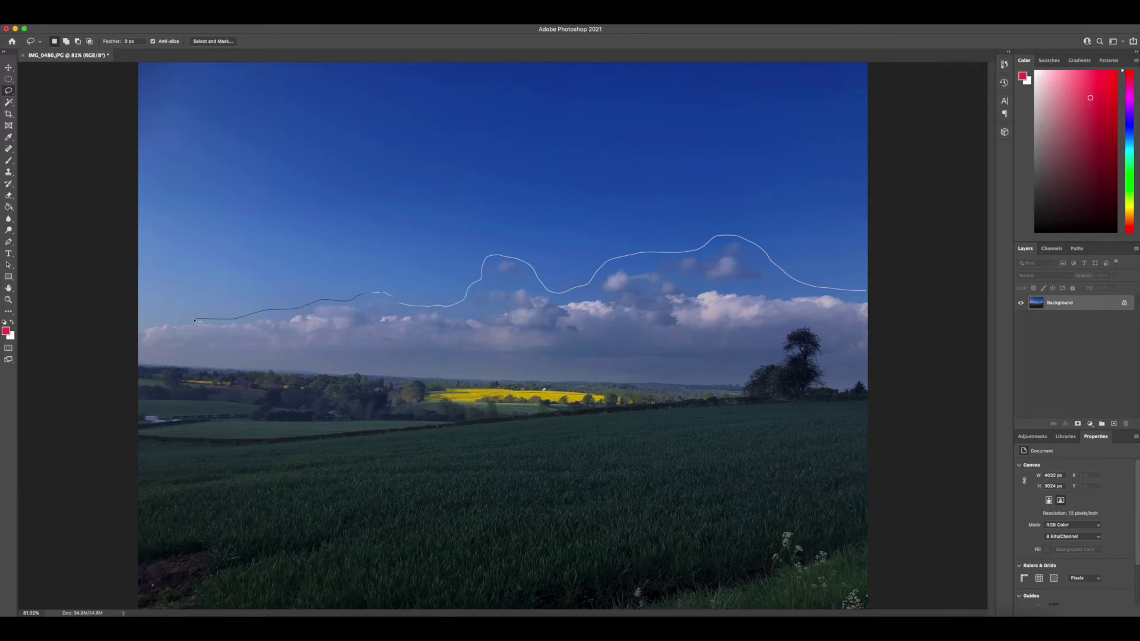
mouse_move(145, 324)
left_mouse_down()
mouse_move(96, 177)
mouse_move(100, 60)
mouse_move(121, 31)
mouse_move(918, 24)
mouse_move(900, 289)
left_mouse_up()
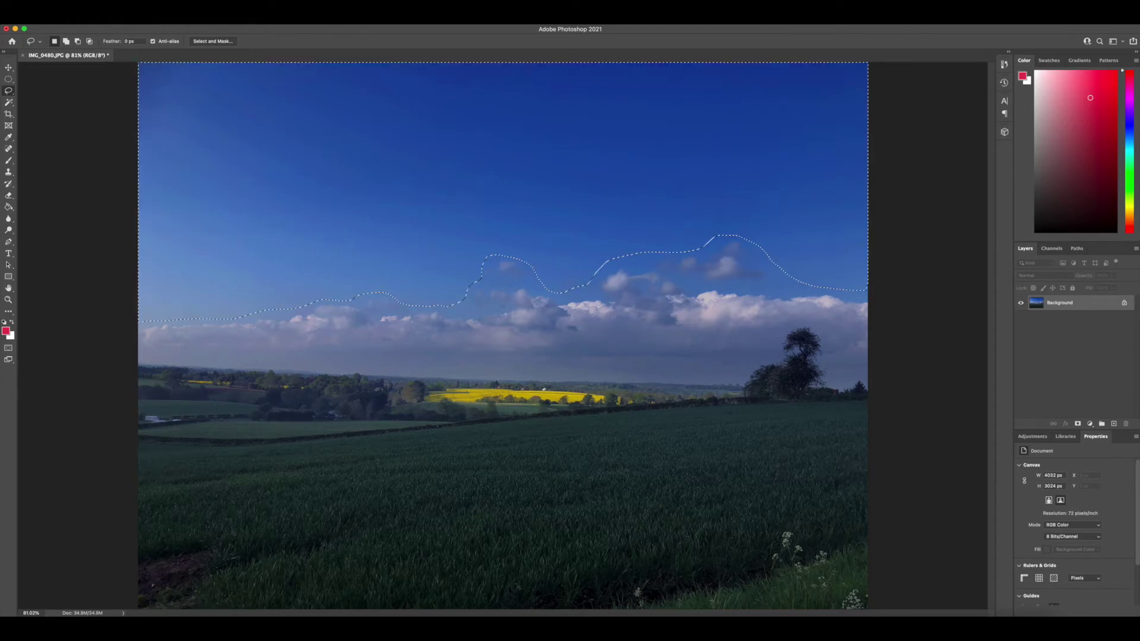
- Feather the clear-sky selection with a radius of 100 pixels
left_click(181, 17)
mouse_move(208, 148)
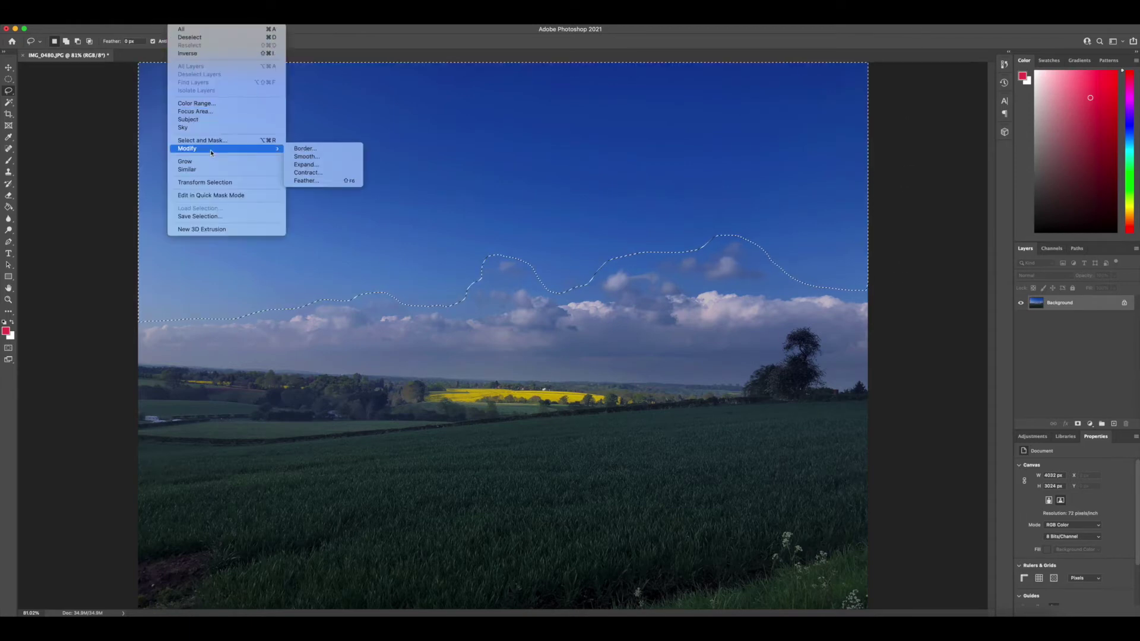
left_click(306, 181)
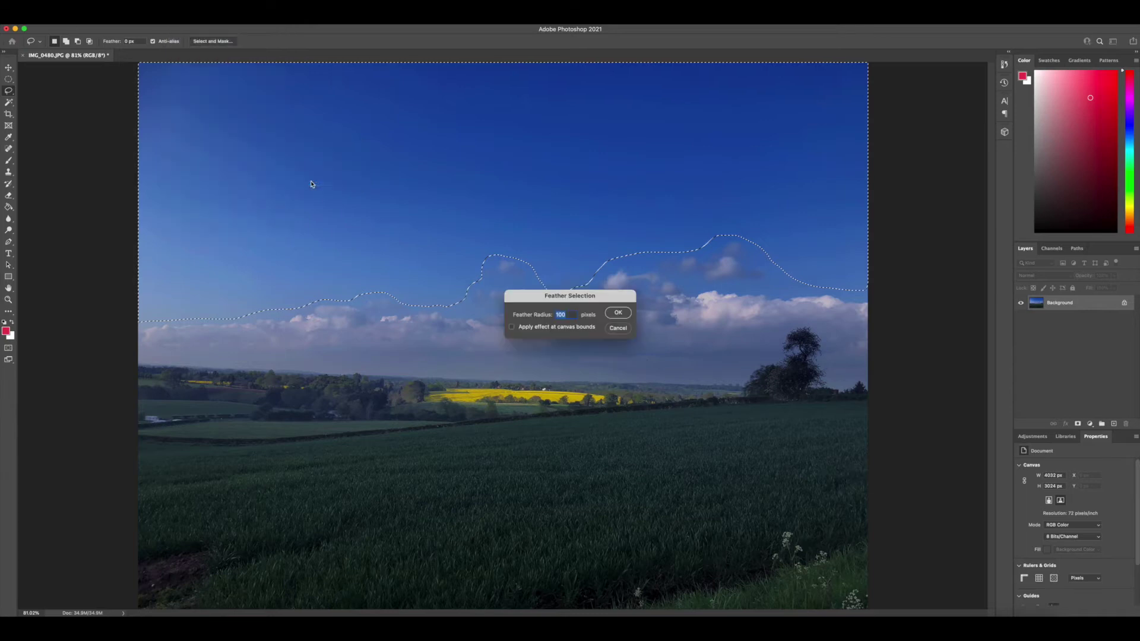
left_click(618, 314)
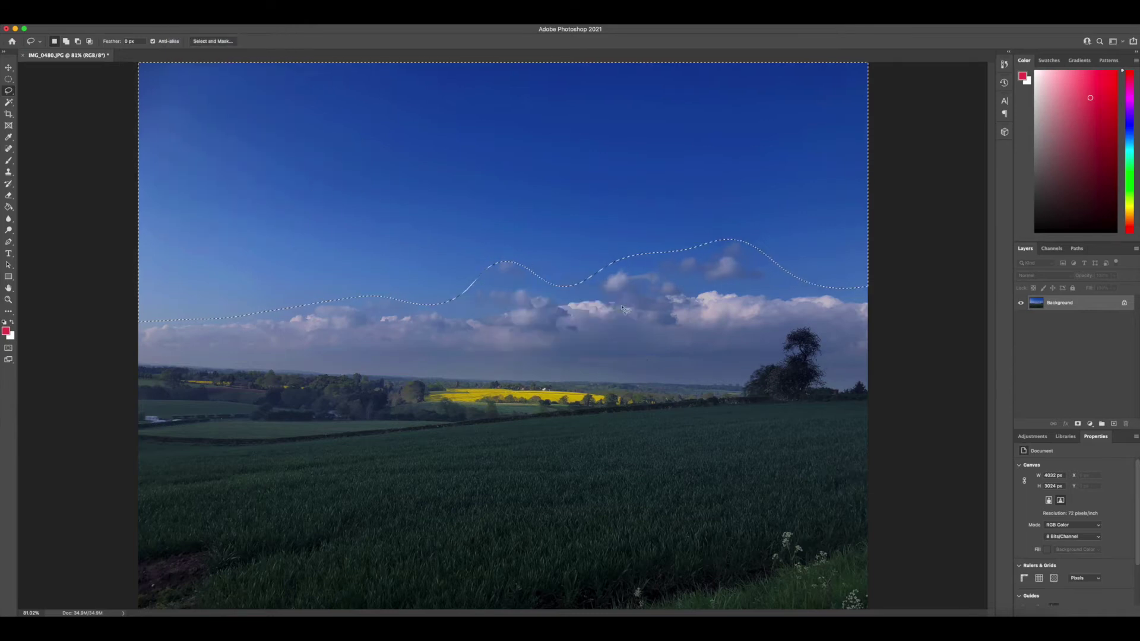
- Smooth the selected clear sky with a Gaussian Blur, adjusting the radius, and drop the selection
left_click(209, 16)
mouse_move(227, 135)
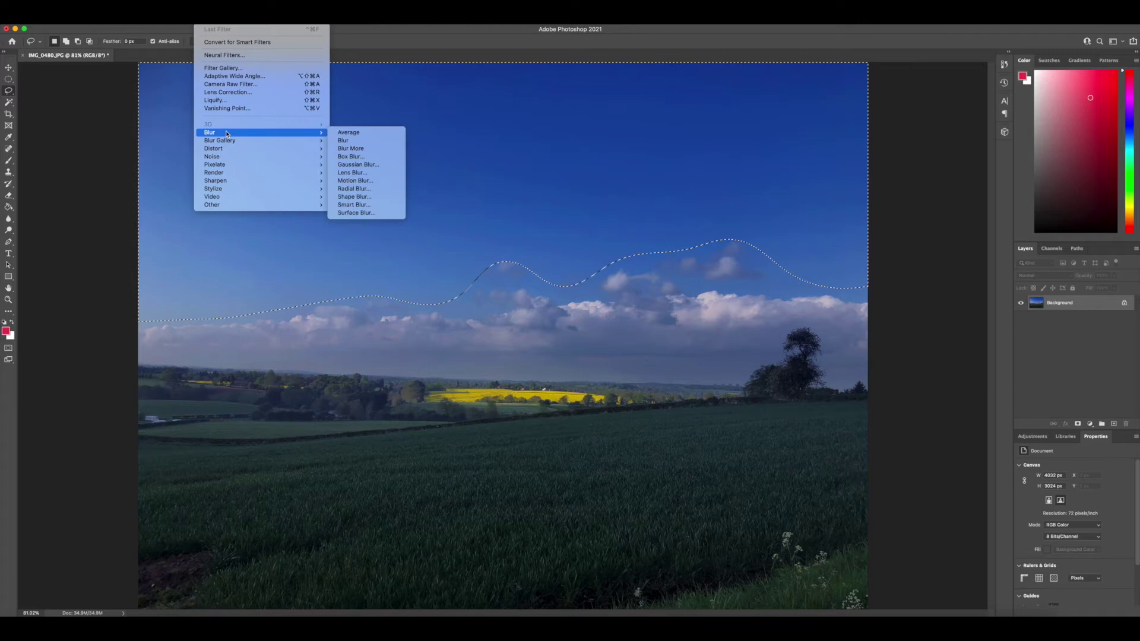
left_click(372, 167)
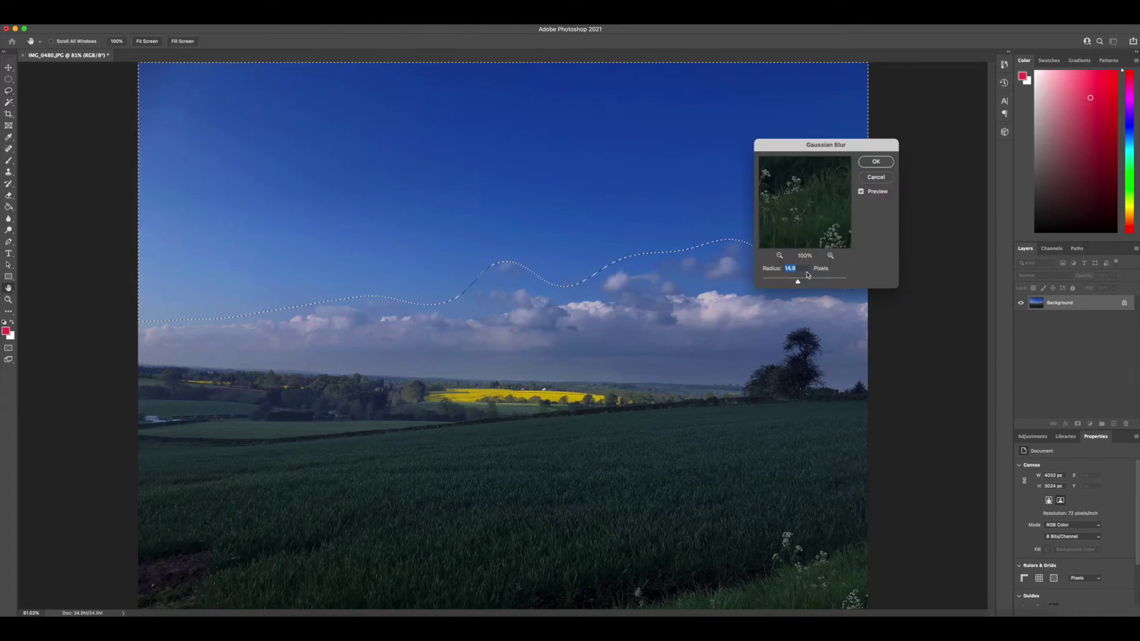
left_click_drag(806, 284, 808, 282)
left_click(875, 161)
key("l")
key("super+d")
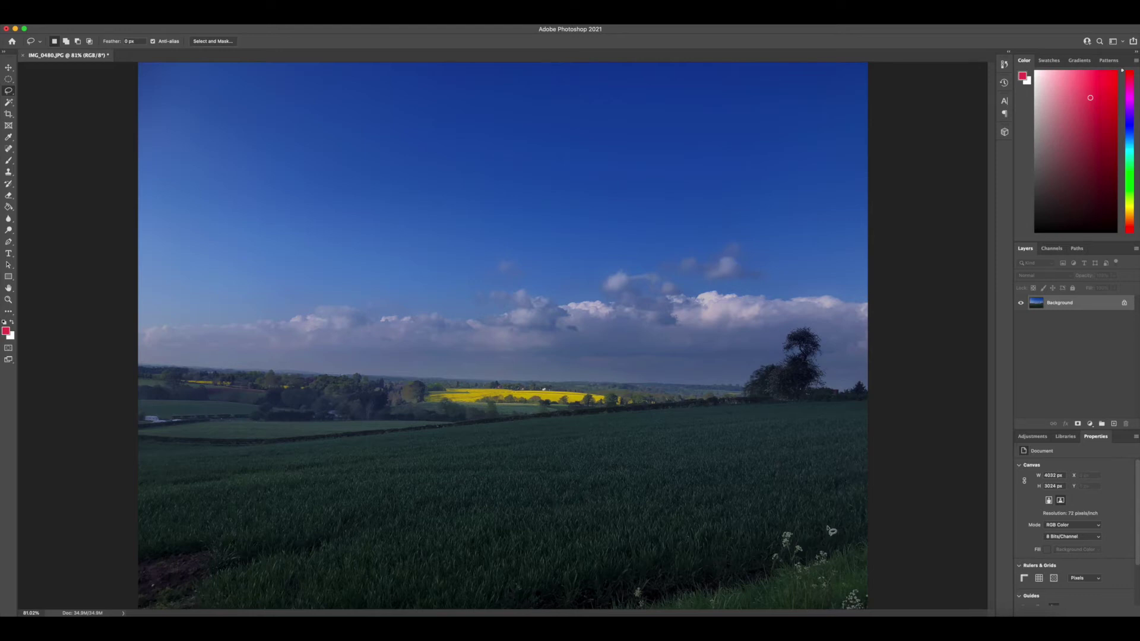
- Try cropping the photo tightly around the yellow field at the original ratio, then undo the crop
left_click(9, 116)
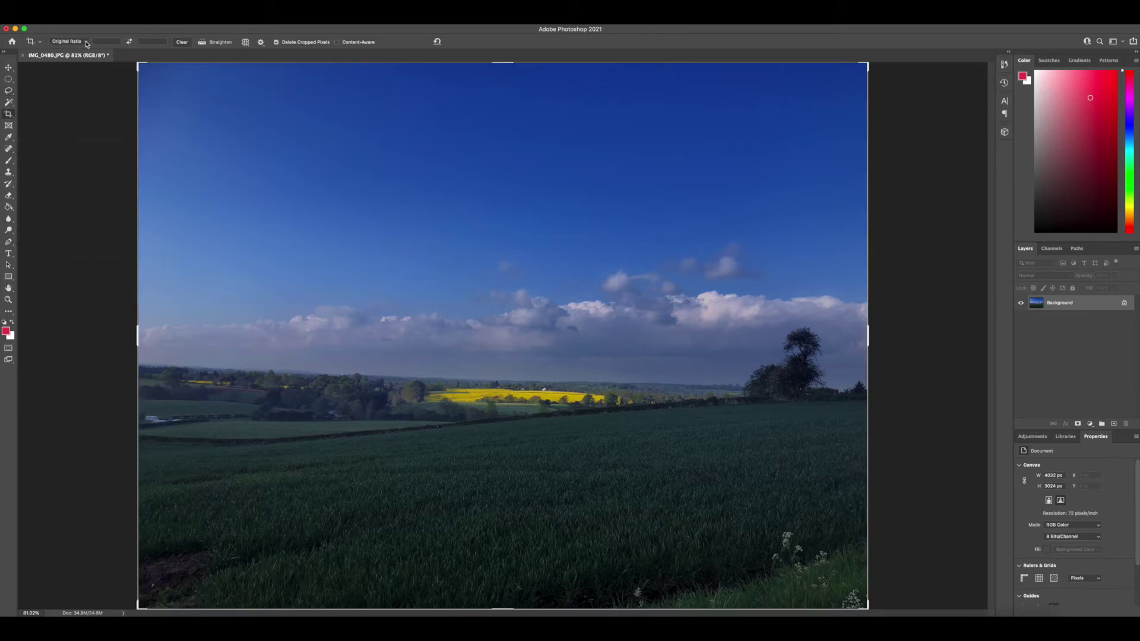
left_click_drag(257, 184, 855, 570)
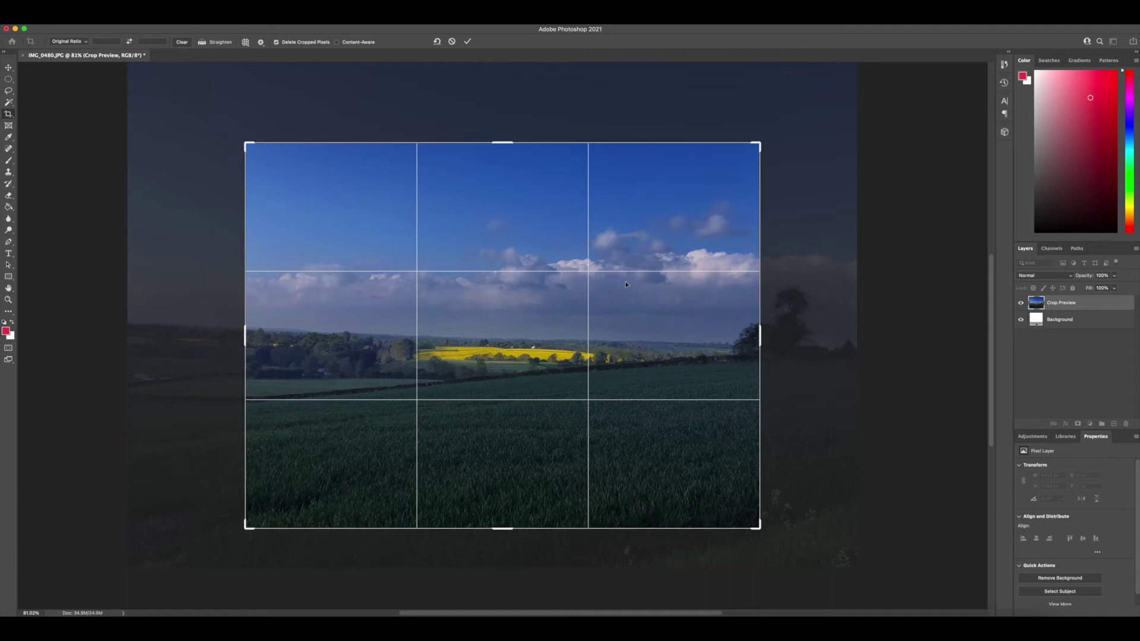
left_click_drag(757, 146, 748, 152)
left_click_drag(621, 346, 613, 349)
left_click_drag(614, 350, 610, 354)
key("Return")
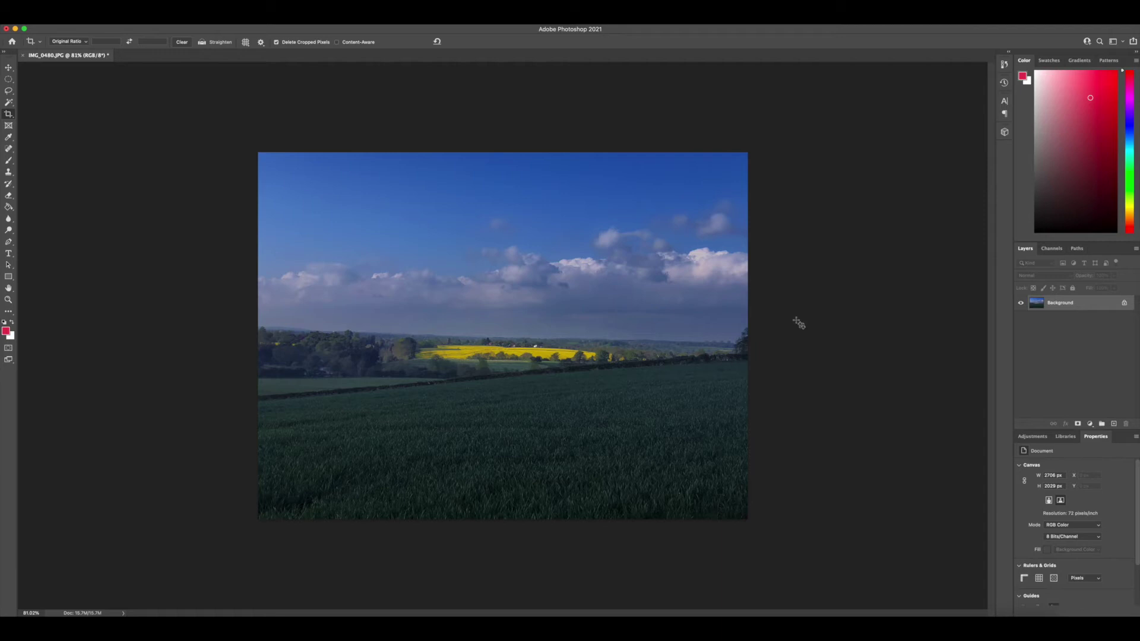
key("super+z")
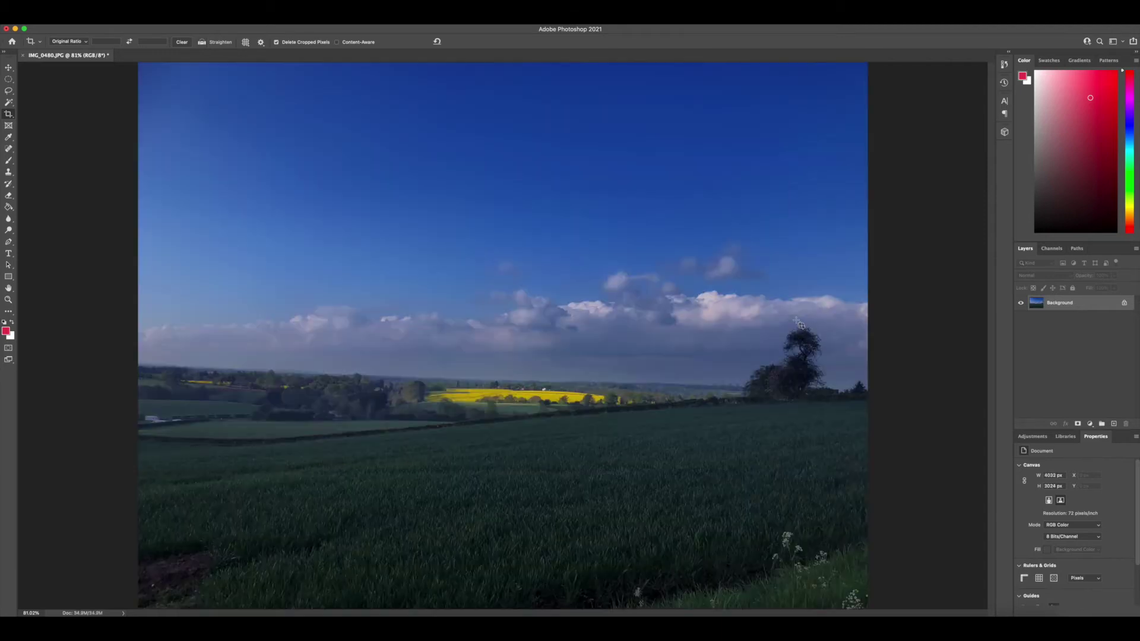
- Crop the photo to a 16:9 ratio at full width, trimming the upper sky and the foreground
left_click(78, 43)
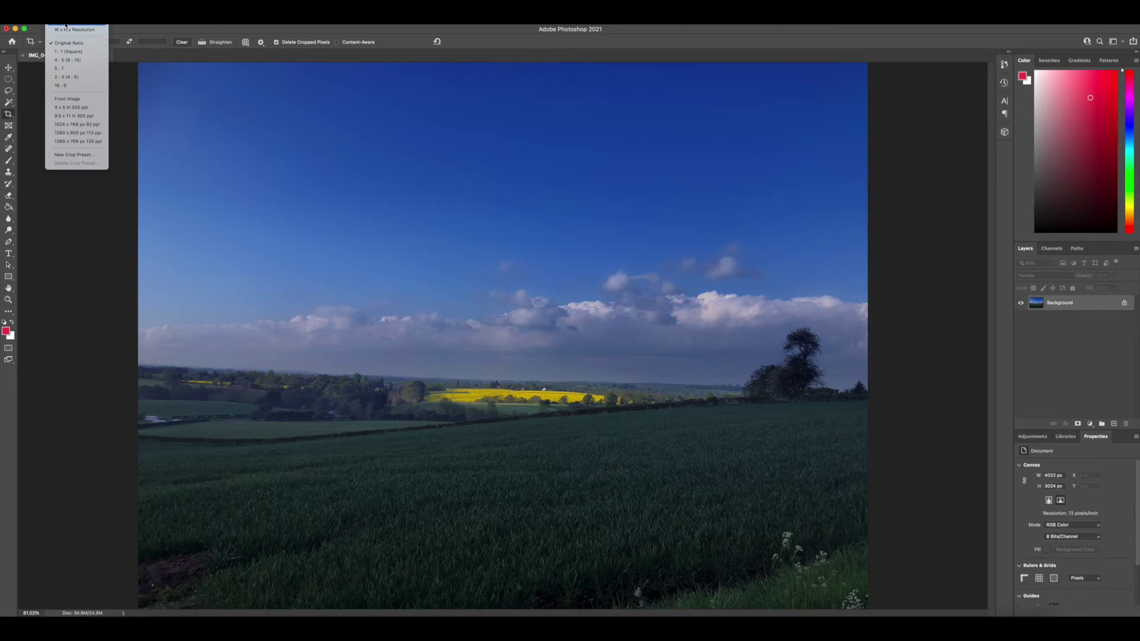
left_click(65, 85)
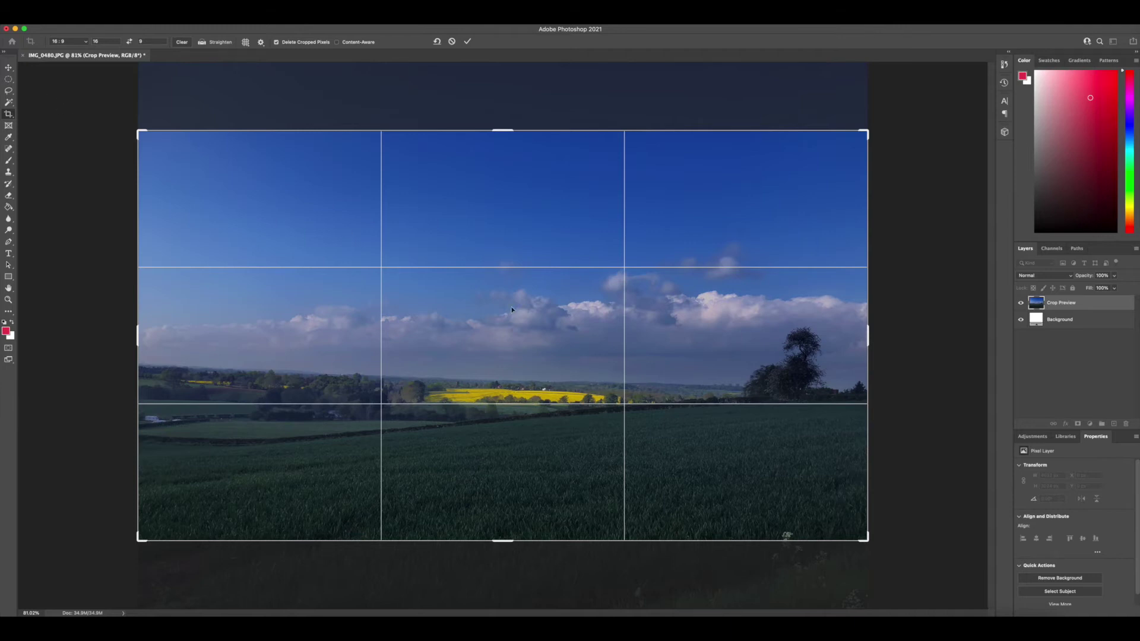
key("Return")
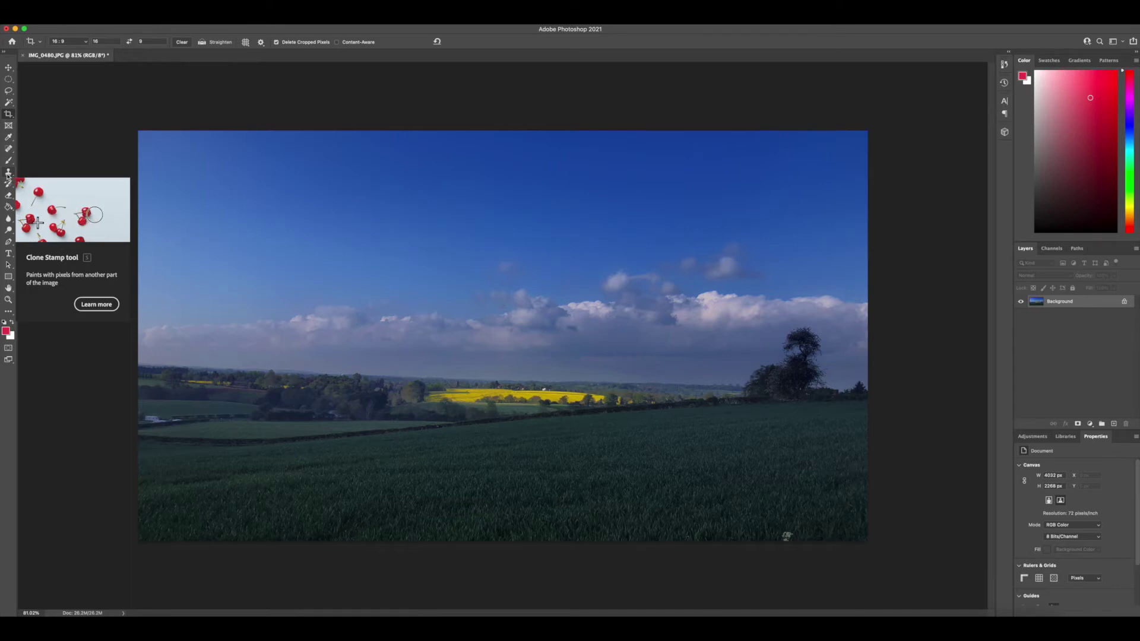
- Take the Clone Stamp tool and try small and large brush sizes, ending with a large soft brush
left_click(8, 174)
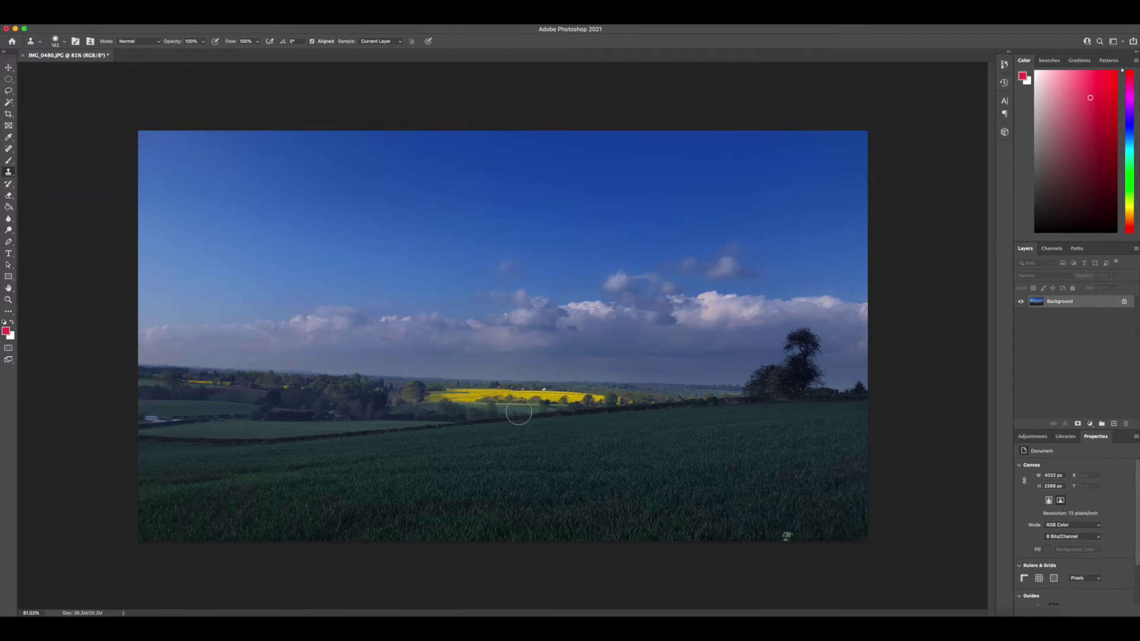
left_click(66, 43)
left_click_drag(89, 71, 65, 71)
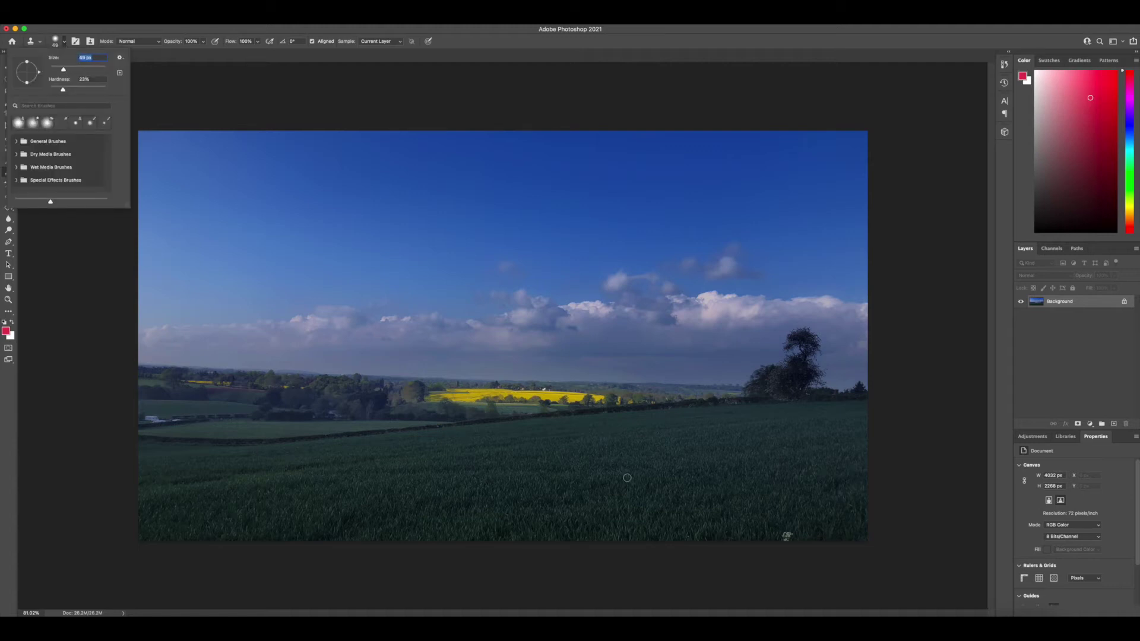
left_click(97, 70)
key("alt")
key("Return")
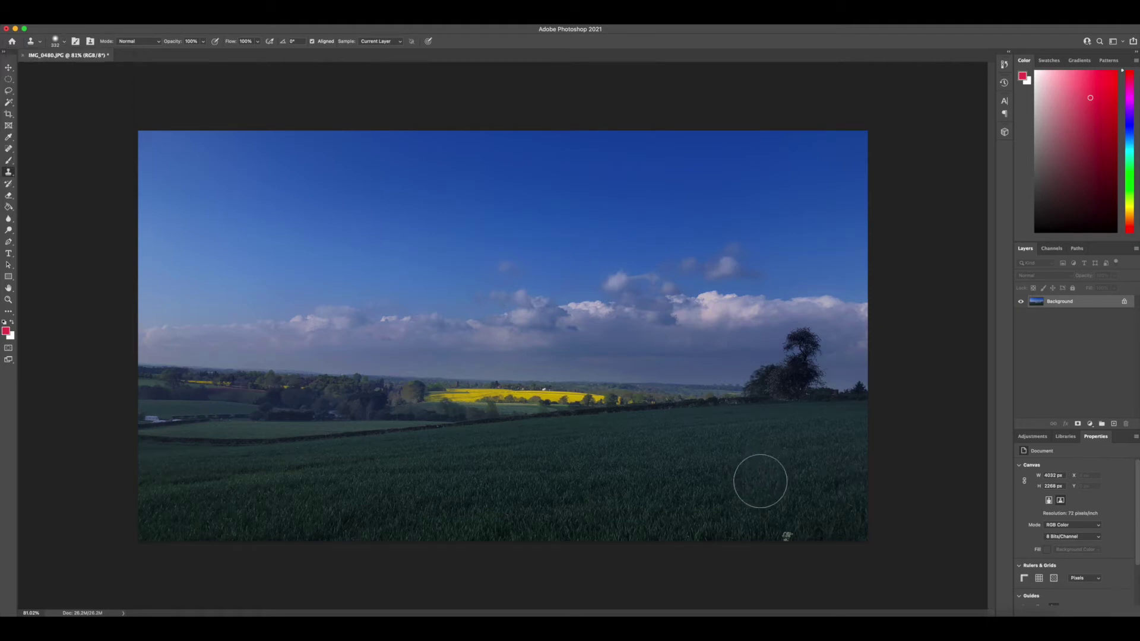
- Try cloning over the white flowers and nearby grass at the lower edge with the large brush, undoing each attempt
left_click(809, 342)
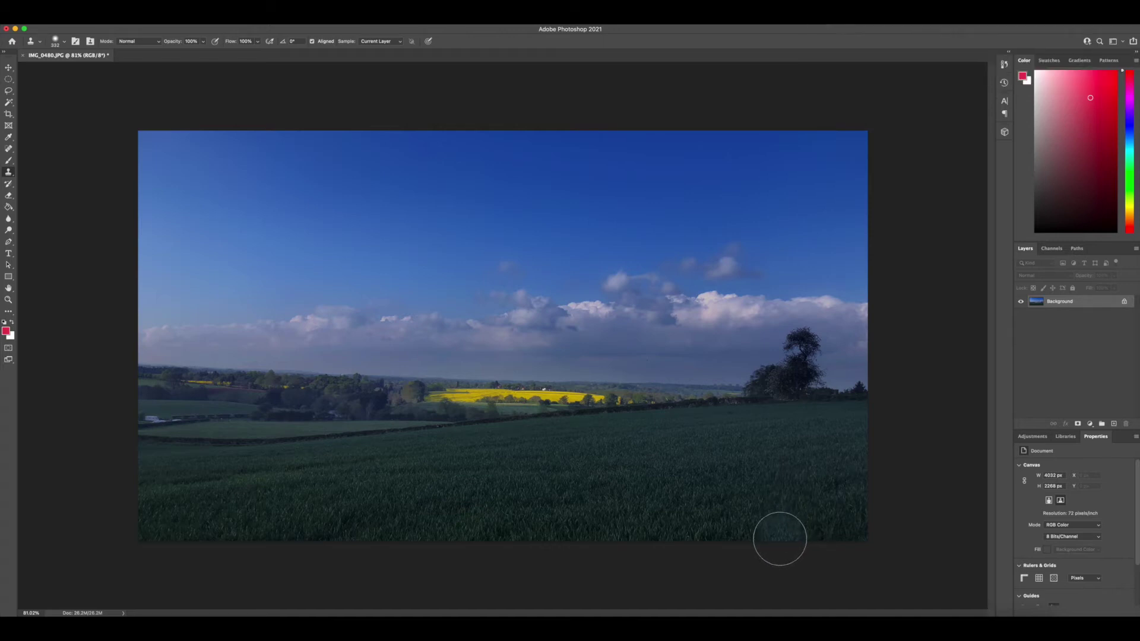
left_click_drag(775, 537, 747, 455)
key("super+z")
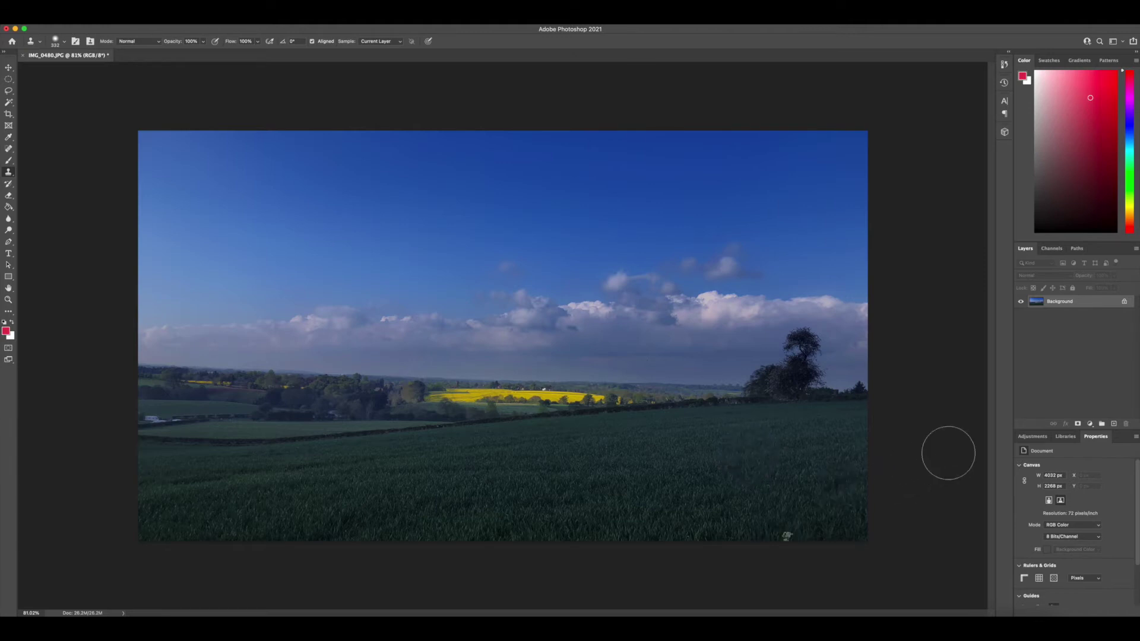
left_click(689, 524)
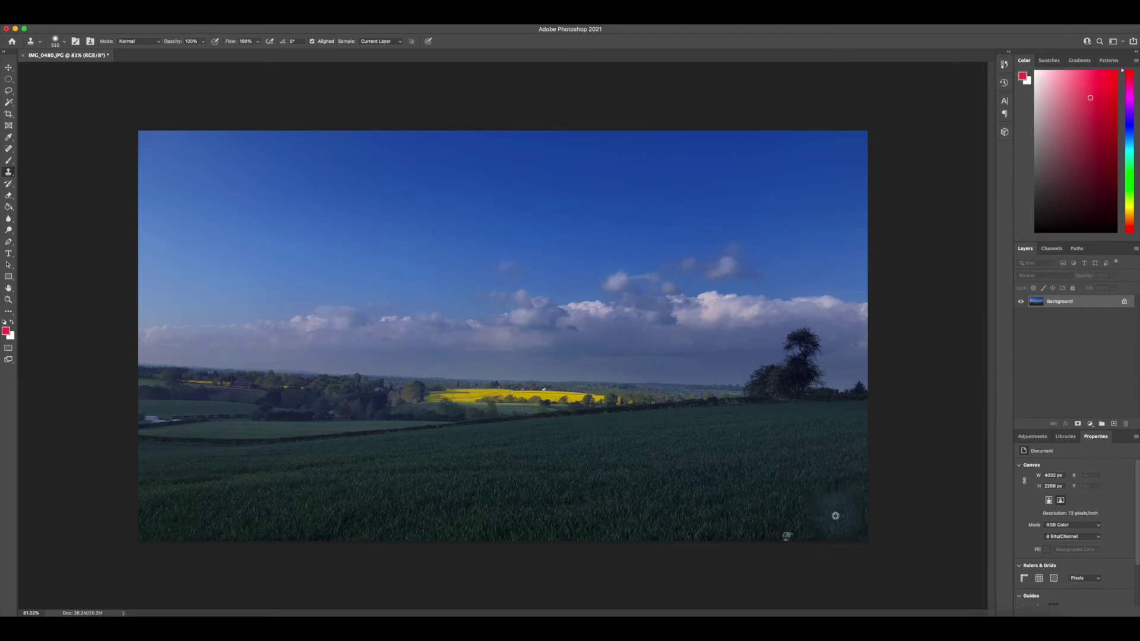
left_click(588, 229)
key("super+z")
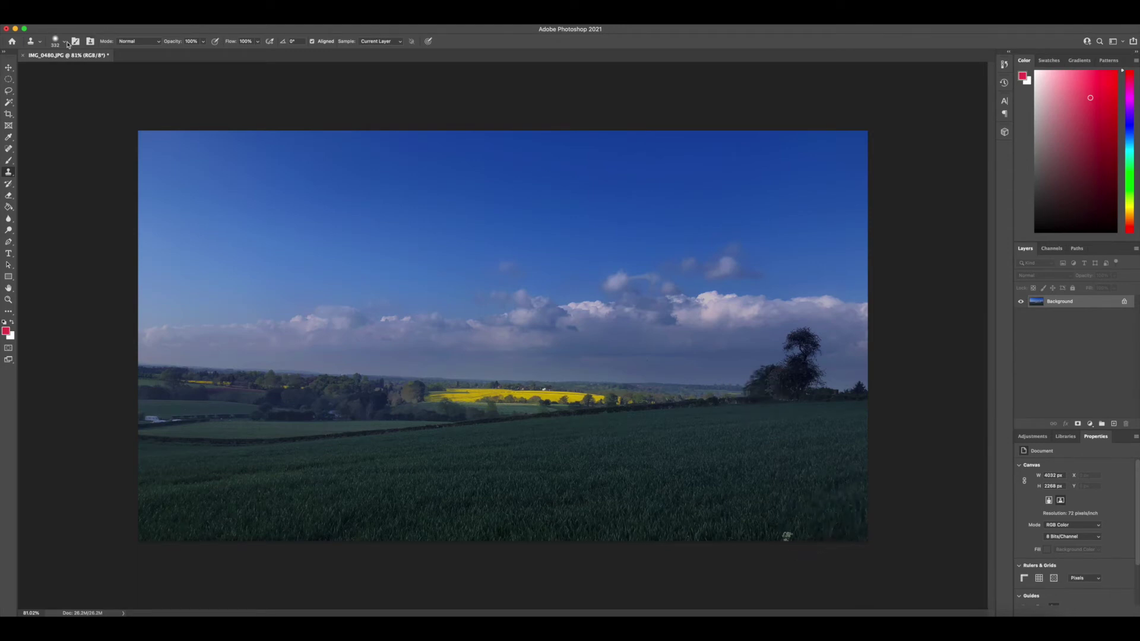
- Reduce the Clone Stamp brush to 78 px and cover the white flowers at the photo's lower edge with nearby grass
left_click(63, 41)
left_click_drag(92, 69, 72, 70)
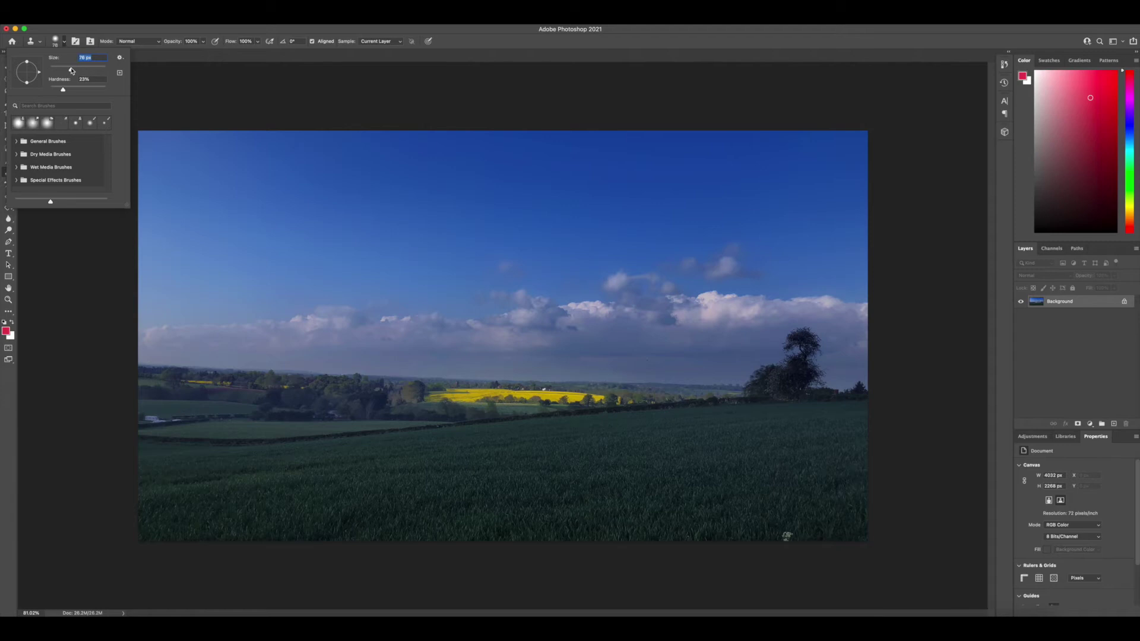
left_click(825, 524, "alt")
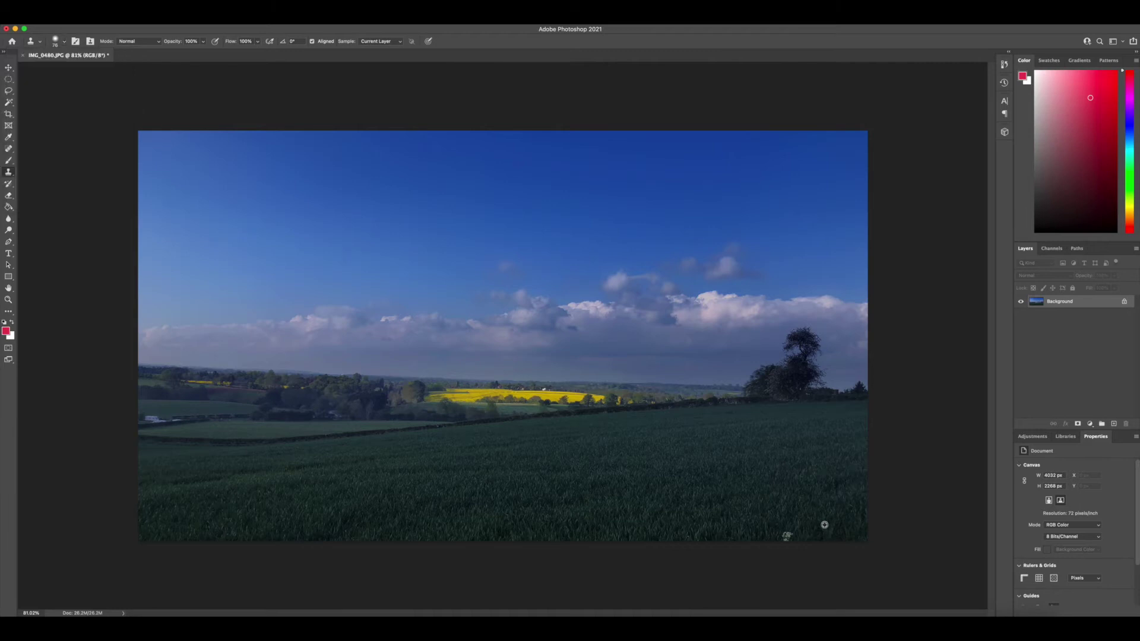
left_click(788, 534)
- Clone nearby field texture over the pale strip at the left edge of the landscape
left_click(201, 417, "alt")
left_click_drag(144, 417, 180, 419)
left_click(237, 417, "alt")
- Straighten the photo by rotating it slightly counter-clockwise, and crop it at the 16:9 ratio
left_click(9, 115)
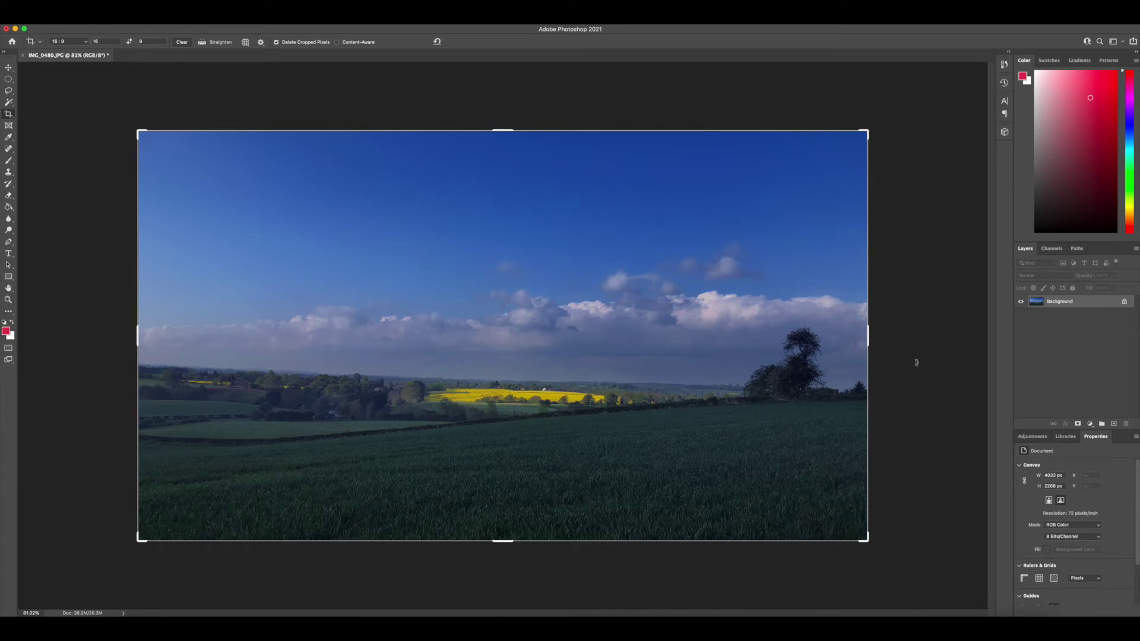
left_click_drag(916, 376, 915, 367)
left_click_drag(914, 371, 878, 359)
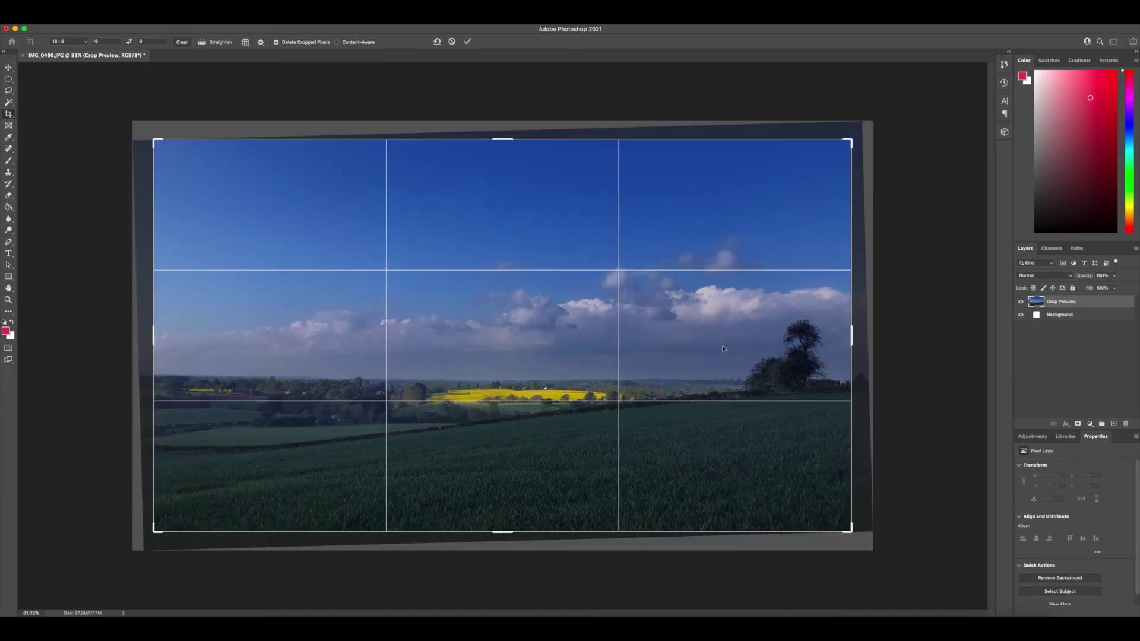
key("Return")
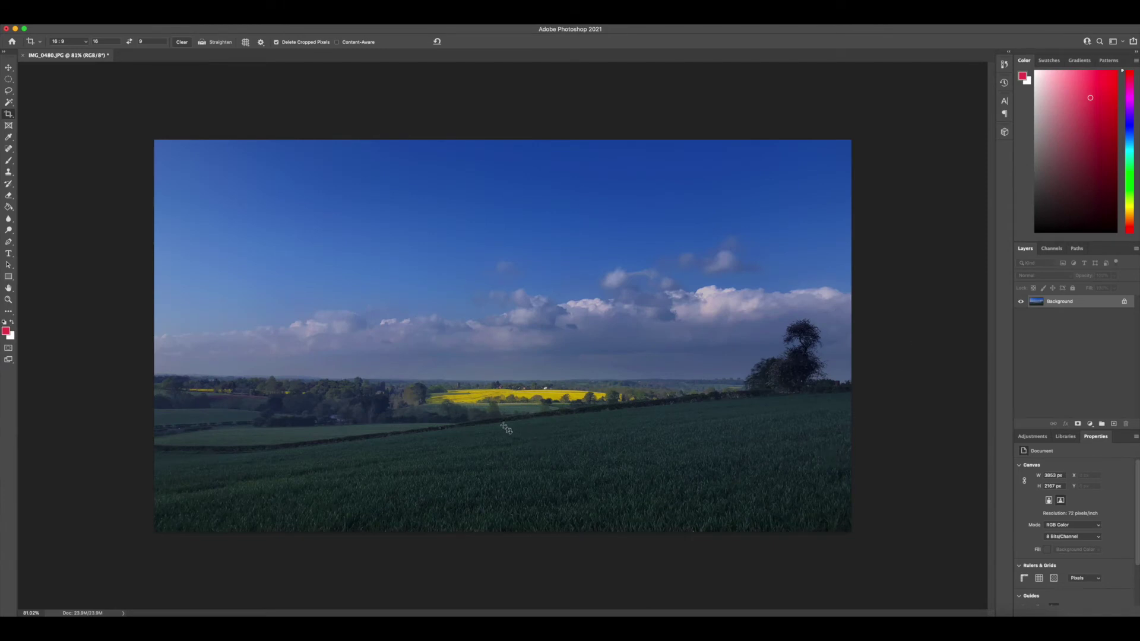
- Lasso the whole foreground below the horizon, running just beneath the yellow field, and feather the selection by 100 pixels
left_click(9, 92)
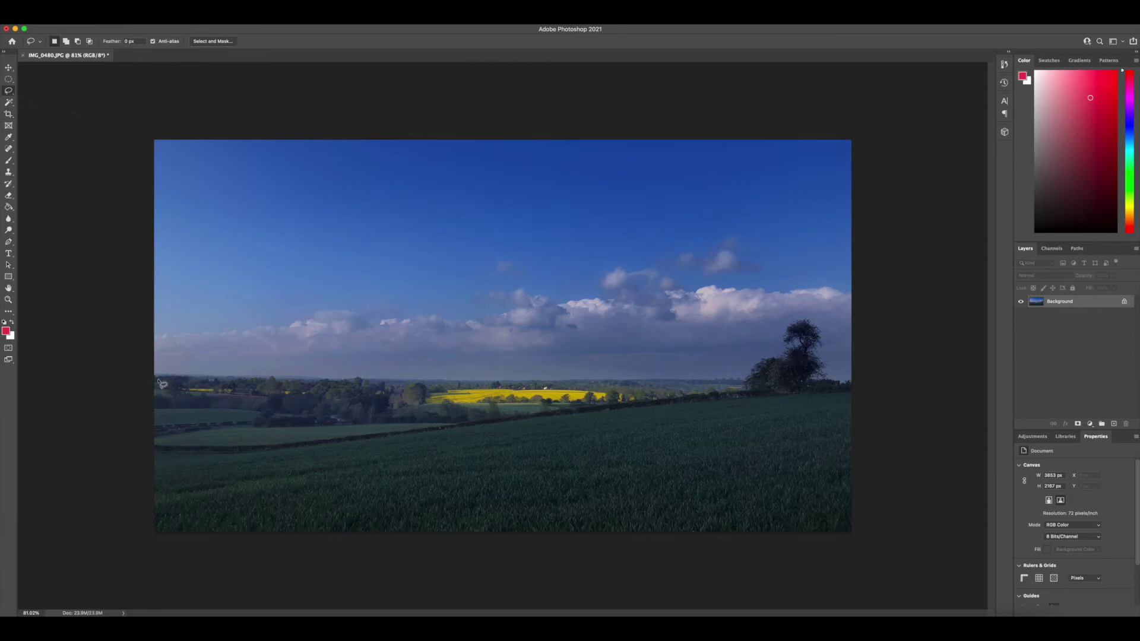
mouse_move(154, 380)
left_mouse_down()
mouse_move(489, 419)
mouse_move(856, 390)
mouse_move(888, 471)
mouse_move(886, 543)
mouse_move(824, 563)
mouse_move(516, 571)
mouse_move(290, 569)
mouse_move(86, 541)
mouse_move(83, 380)
left_mouse_up()
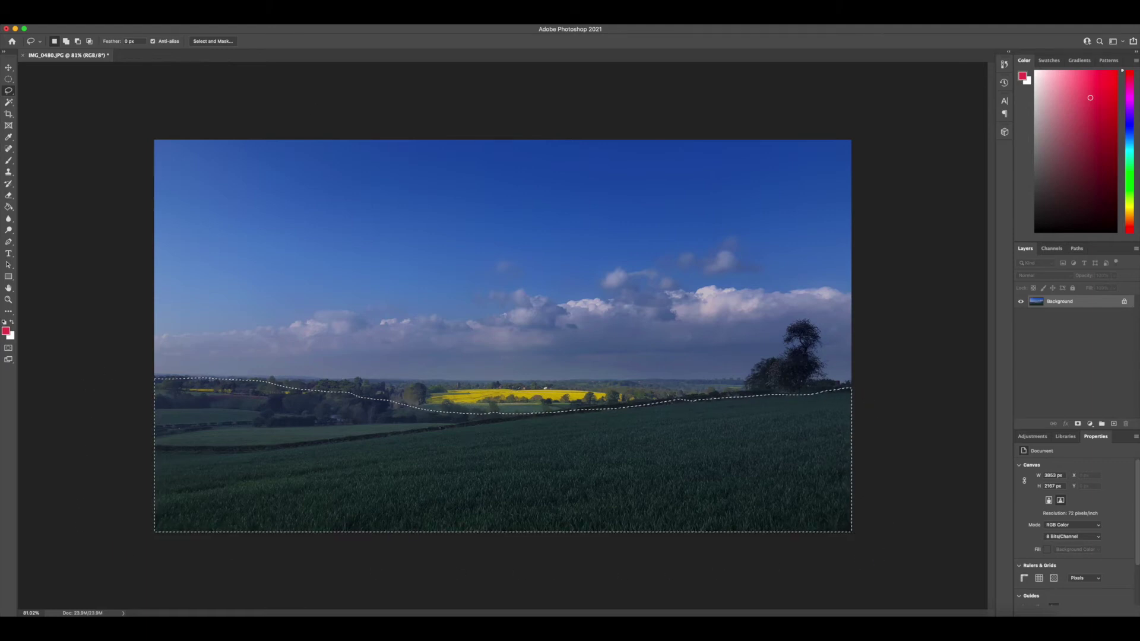
left_click(205, 24)
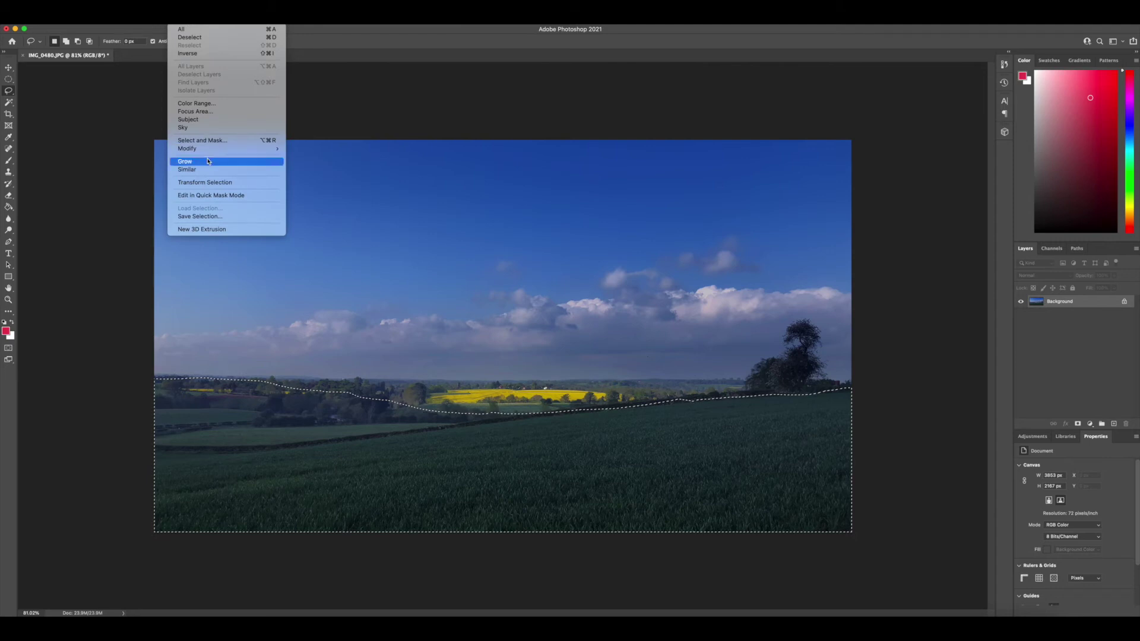
mouse_move(249, 148)
left_click(335, 185)
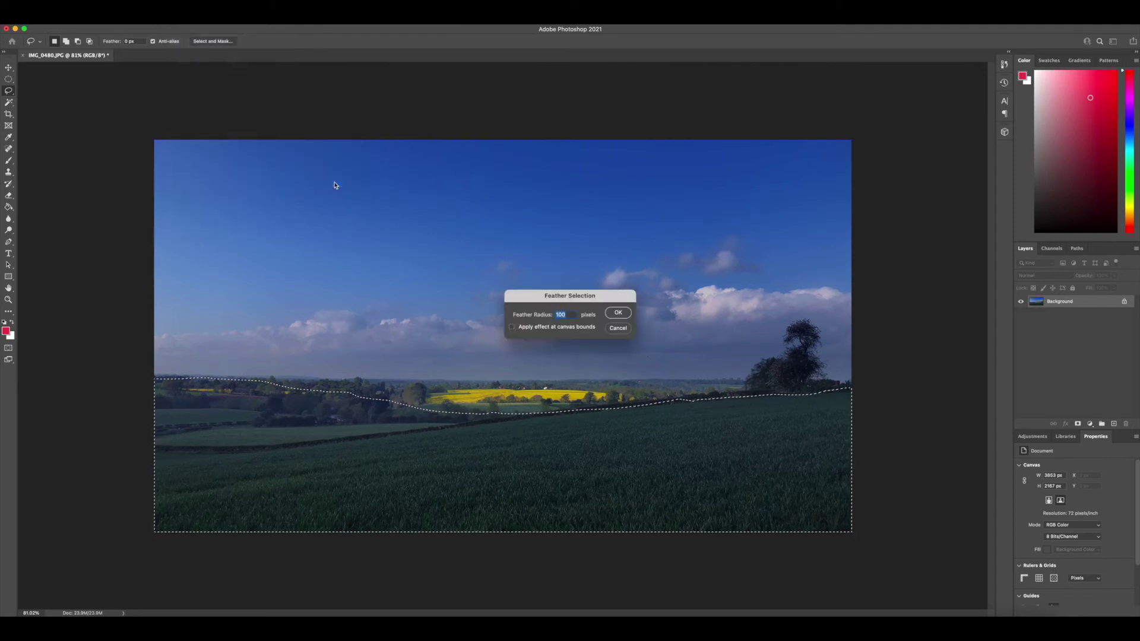
left_click(618, 313)
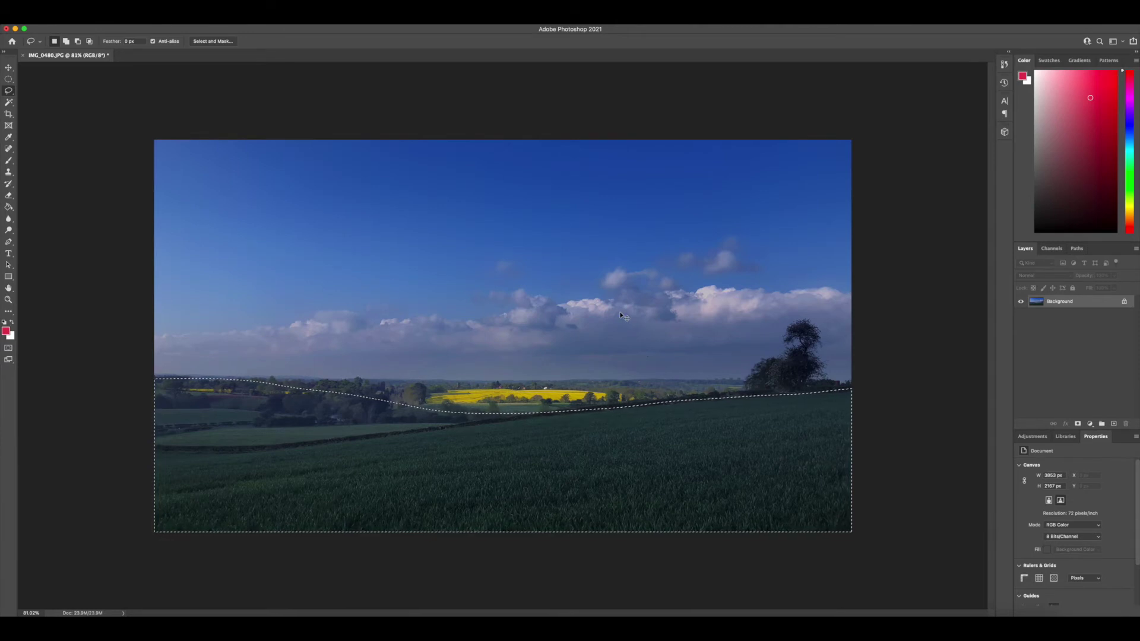
- Shift the selected foreground's midtones and shadows slightly towards blue with Color Balance
key("super+b")
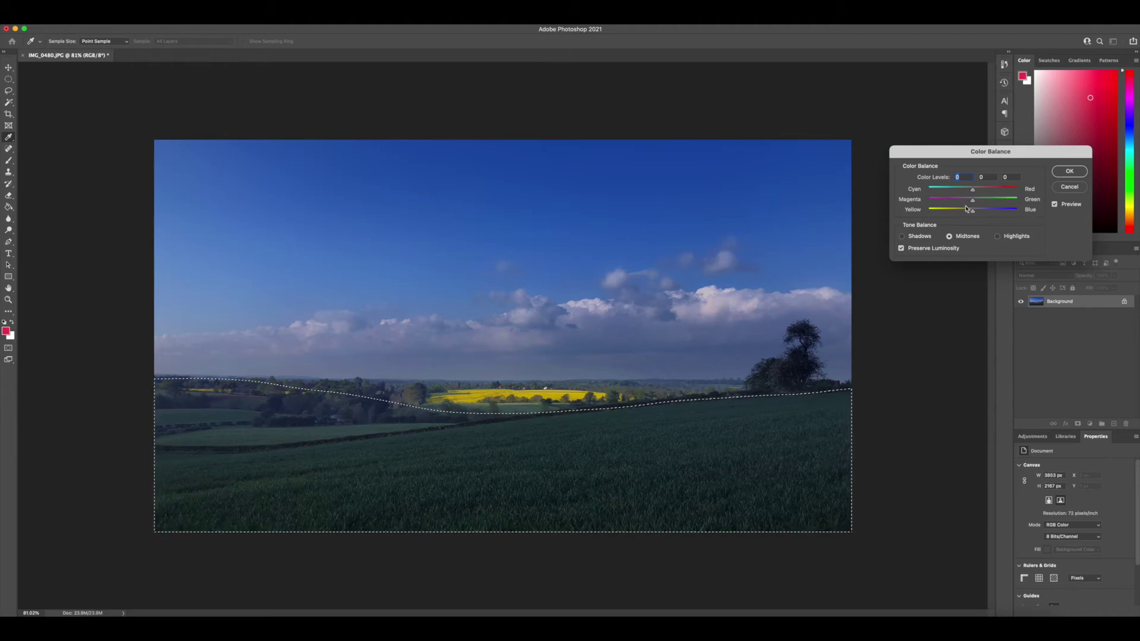
left_click_drag(976, 212, 972, 215)
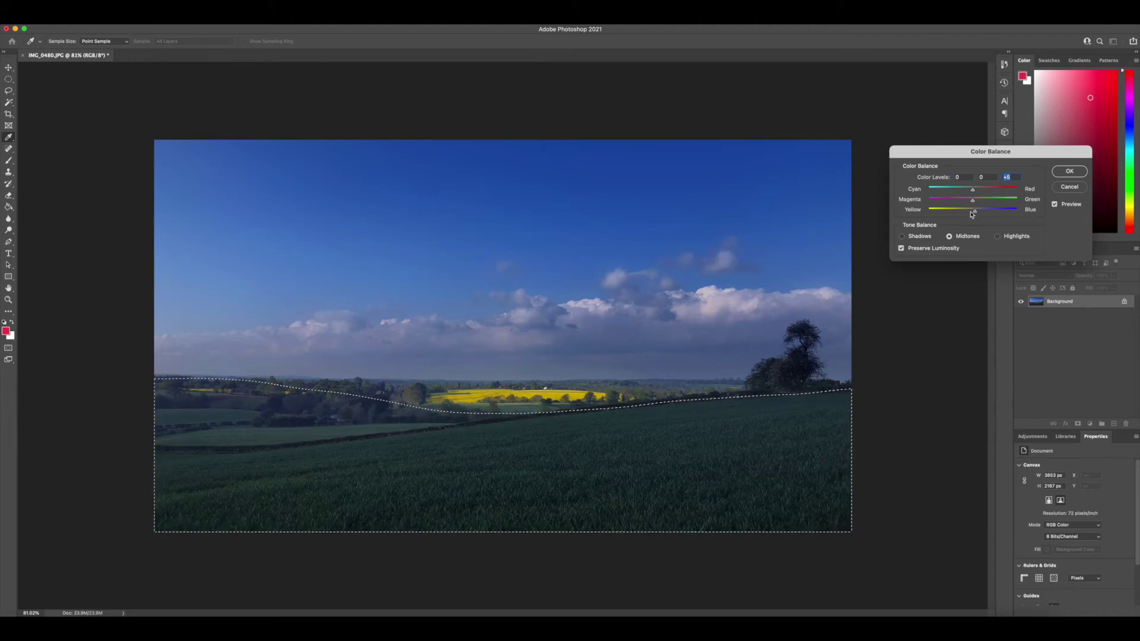
key("super+1")
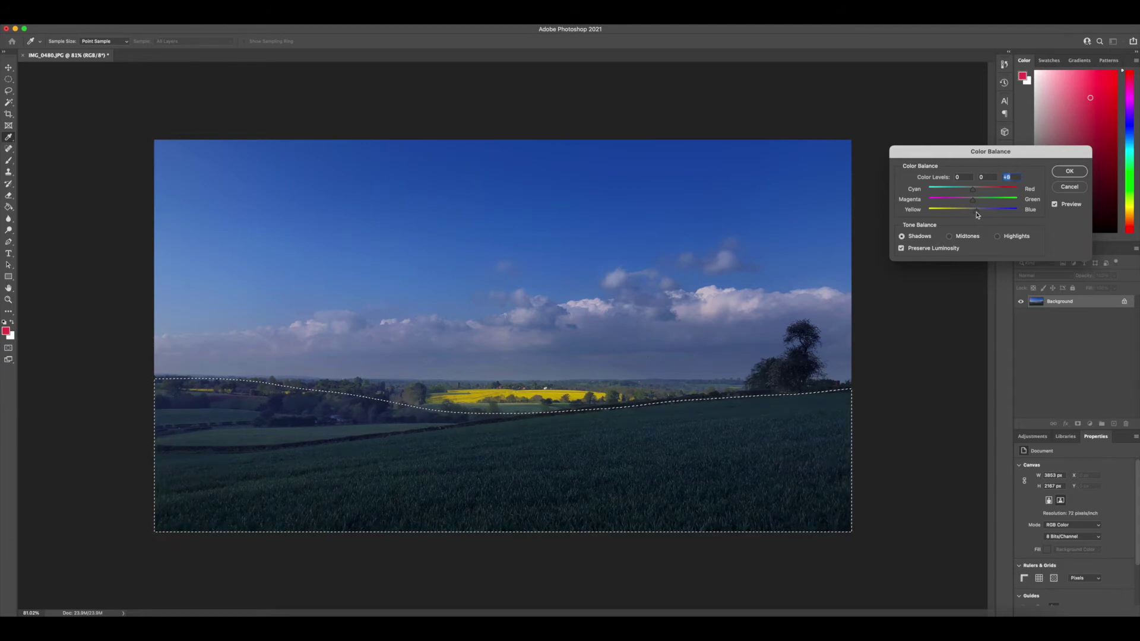
left_click(1067, 172)
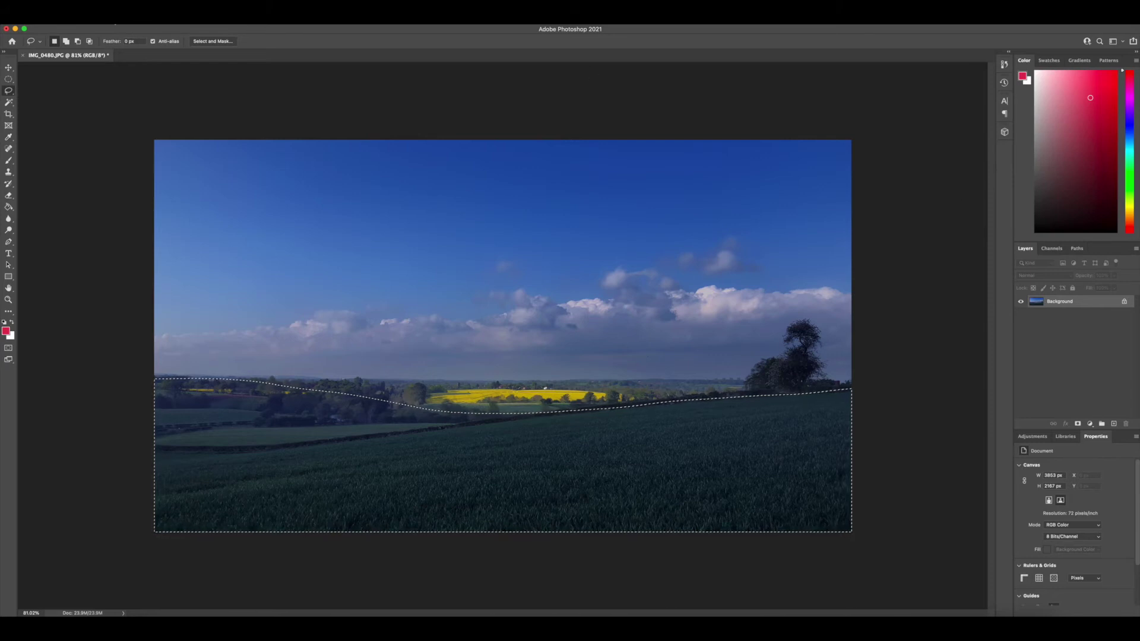
- Darken the selected foreground with Levels, using a midtone input of 1.03 and a white output of 214, and deselect it
left_click(115, 23)
mouse_move(119, 43)
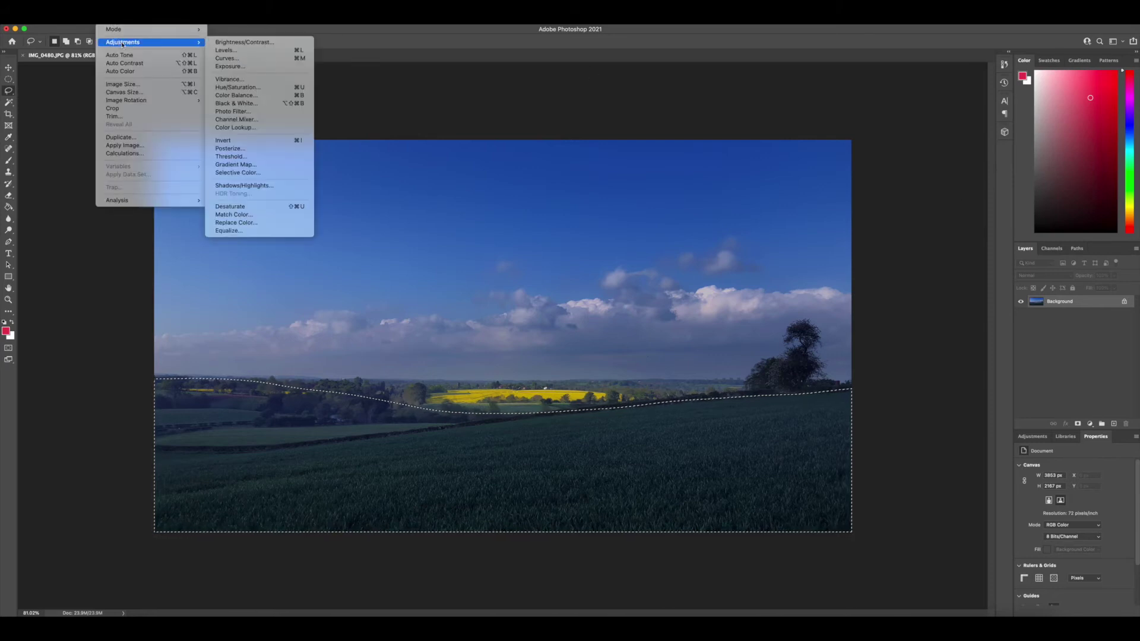
mouse_move(132, 23)
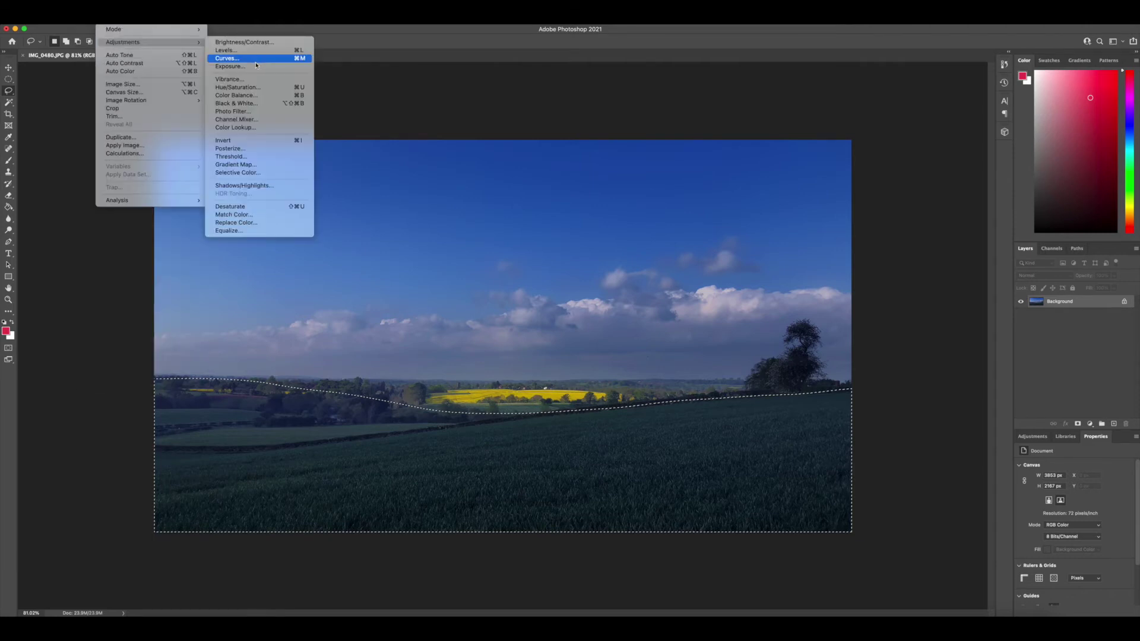
left_click(247, 51)
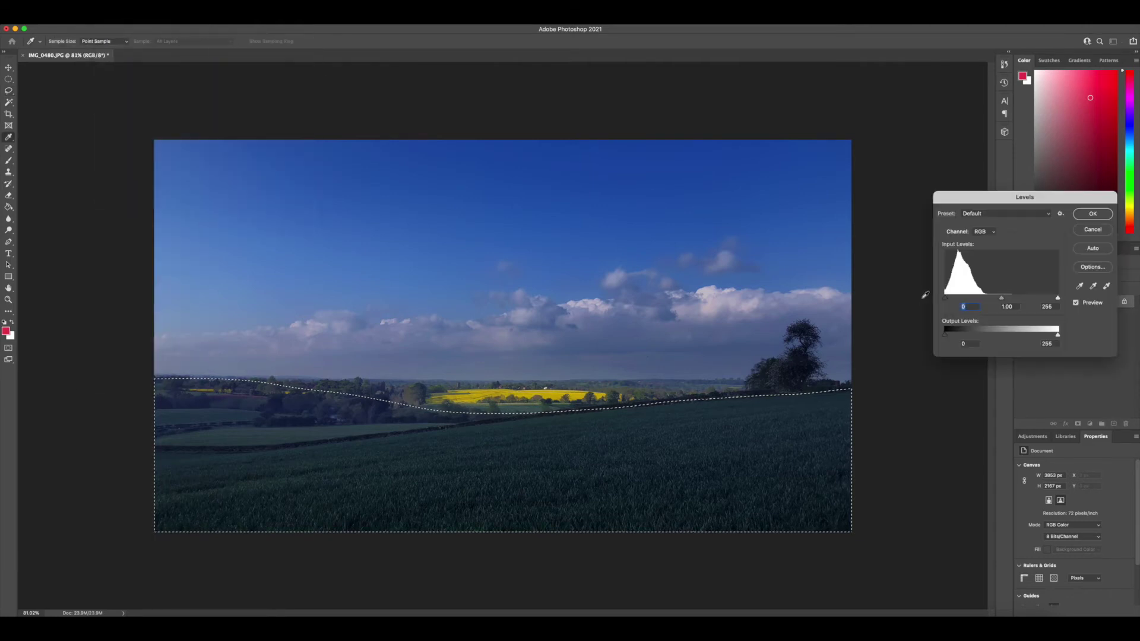
left_click_drag(1000, 299, 1001, 301)
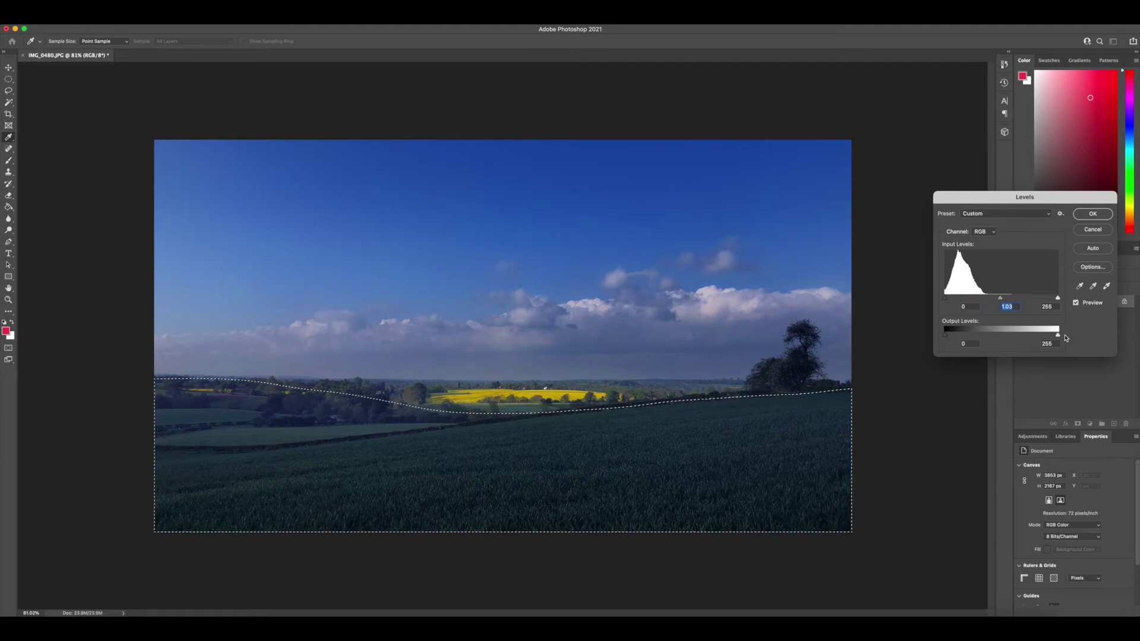
left_click_drag(1058, 335, 1040, 337)
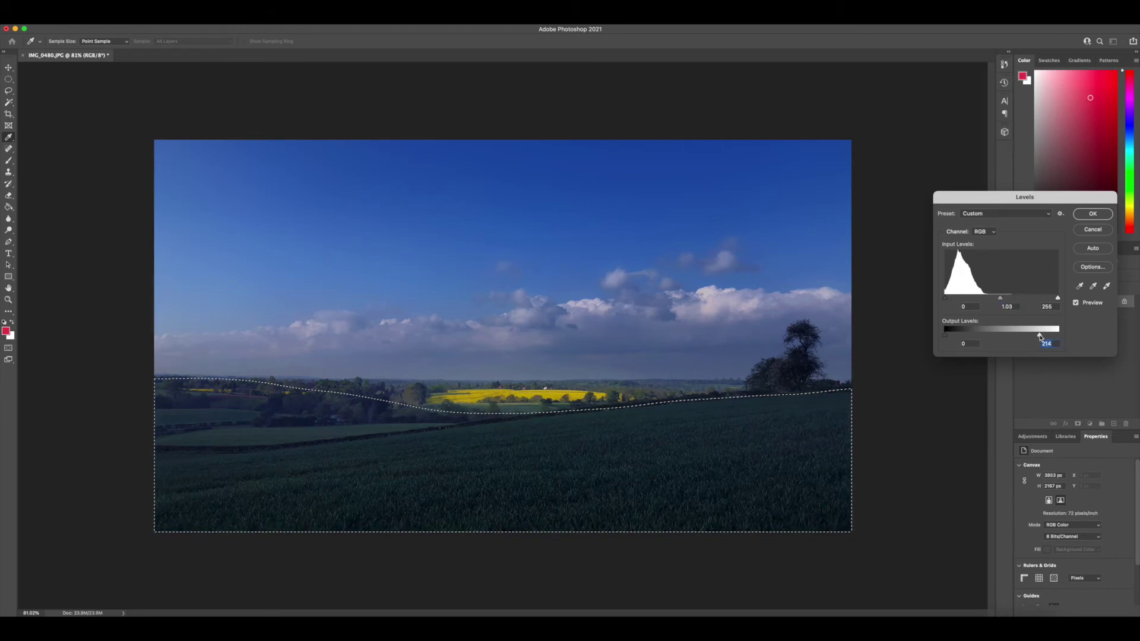
left_click(1103, 219)
key("l")
left_click(719, 223)
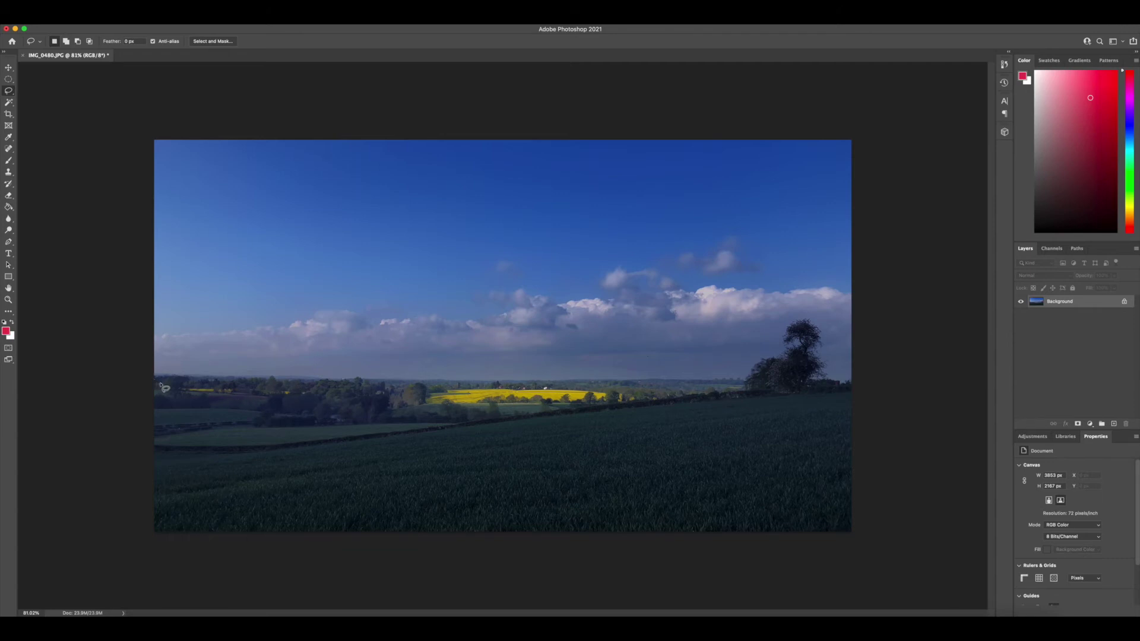
- Lasso the band of distant trees and fields left of the yellow field and feather the selection by 100 pixels
mouse_move(172, 382)
left_mouse_down()
mouse_move(361, 385)
mouse_move(404, 401)
mouse_move(156, 405)
mouse_move(164, 386)
left_mouse_up()
left_click(182, 22)
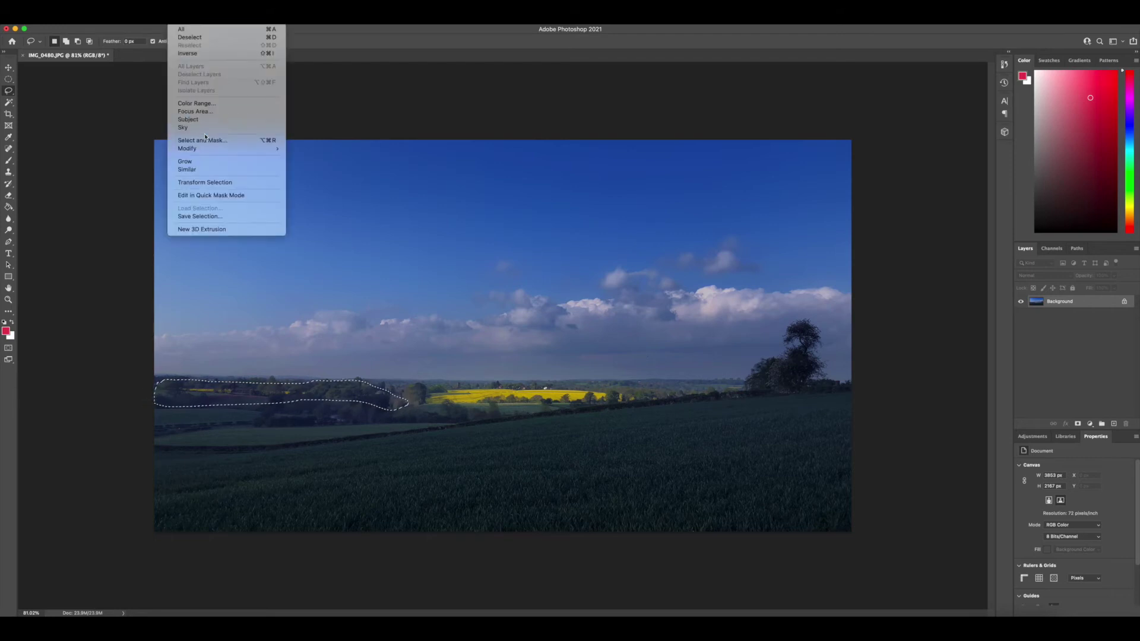
mouse_move(196, 148)
left_click(309, 185)
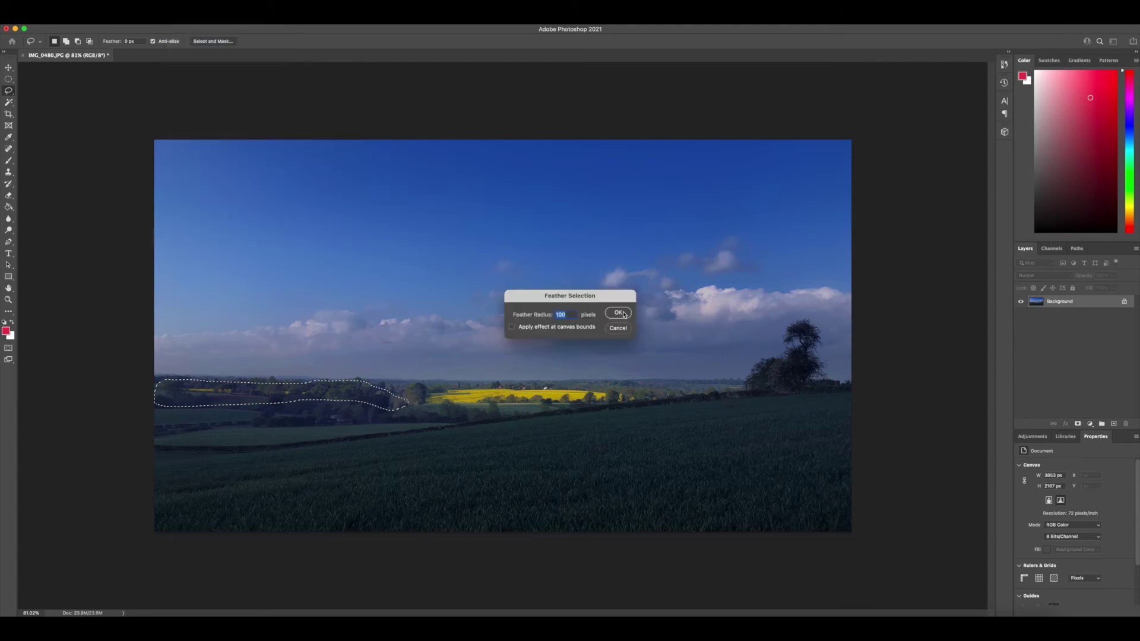
left_click(621, 313)
left_click(599, 231)
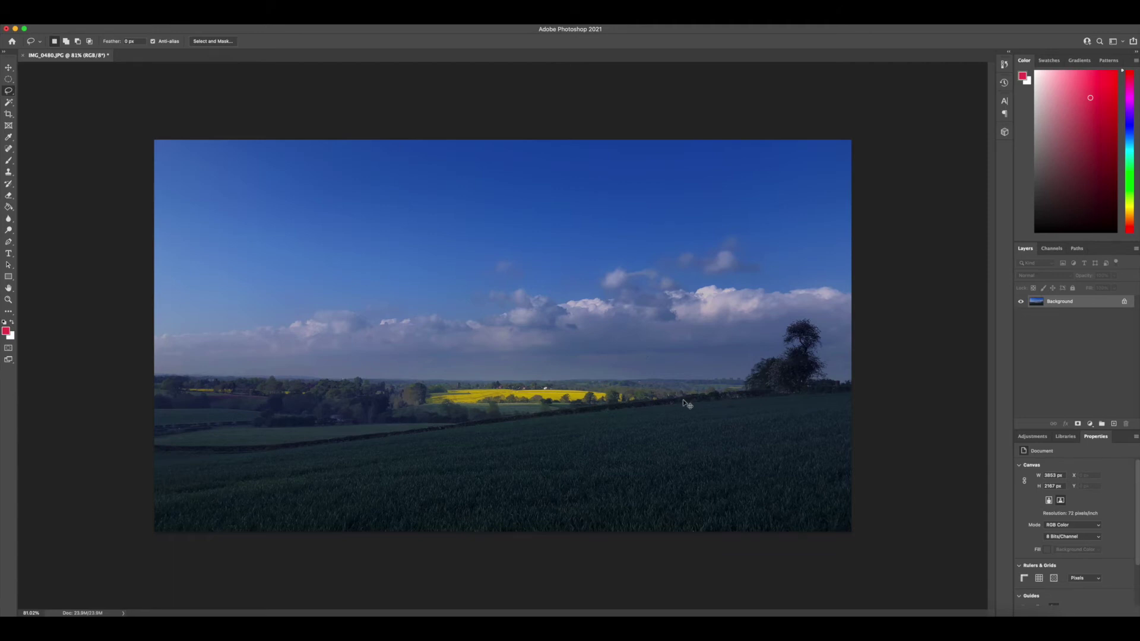
- Shift the selected tree band's midtones to +3 towards blue with Color Balance, switch to its highlights and apply
key("super+b")
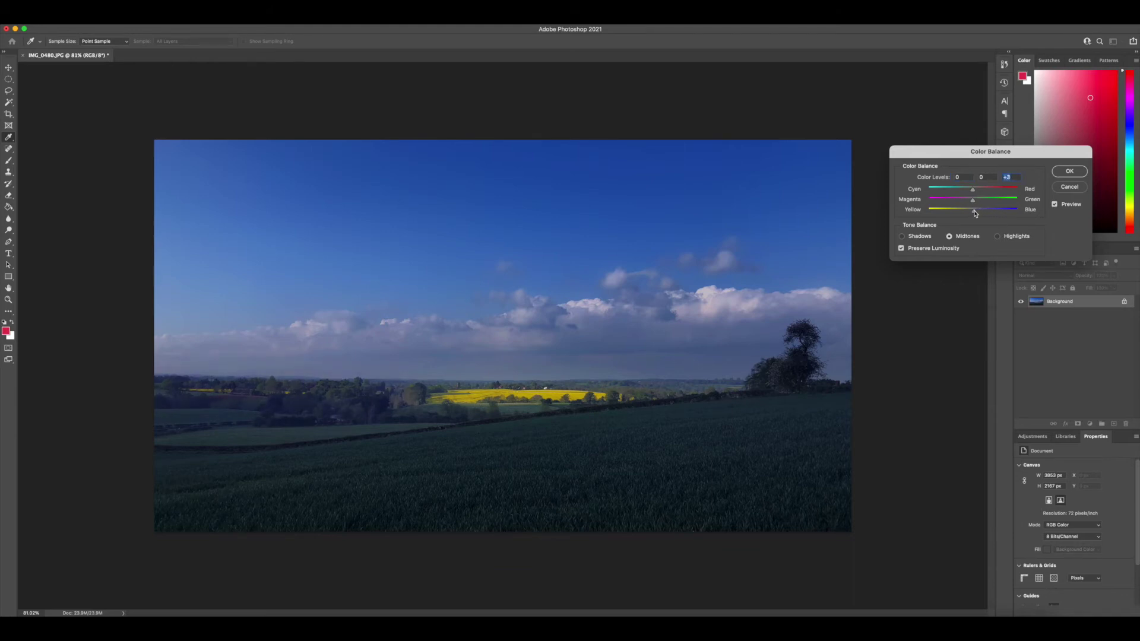
left_click(999, 237)
left_click(1069, 173)
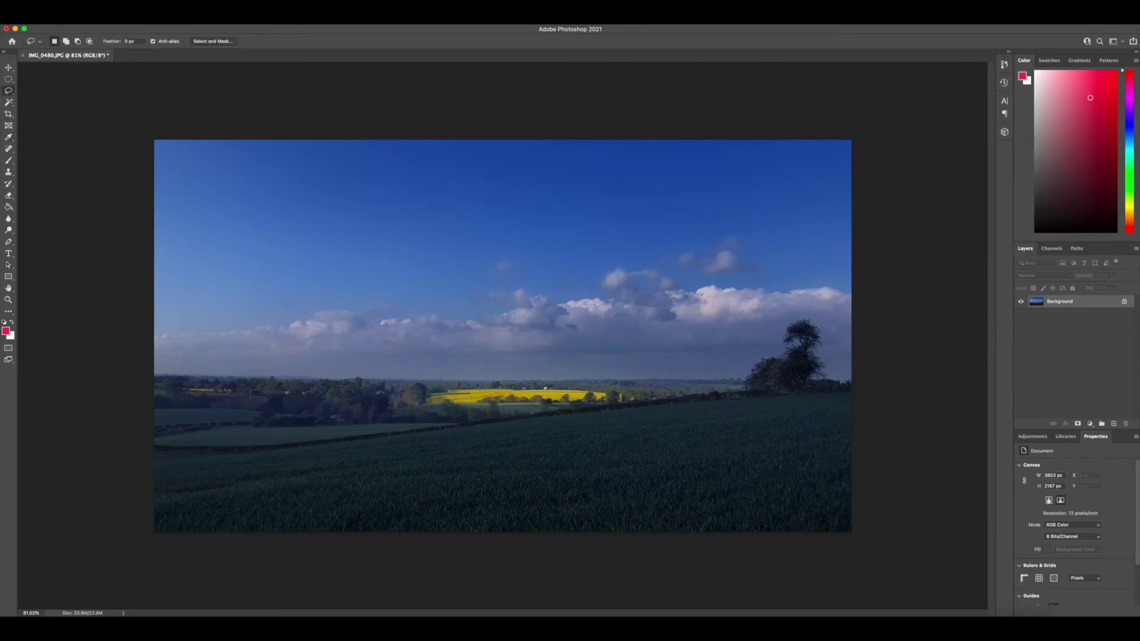
- Reduce the selected tree band's saturation to -30 with Hue/Saturation
left_click(110, 17)
mouse_move(123, 43)
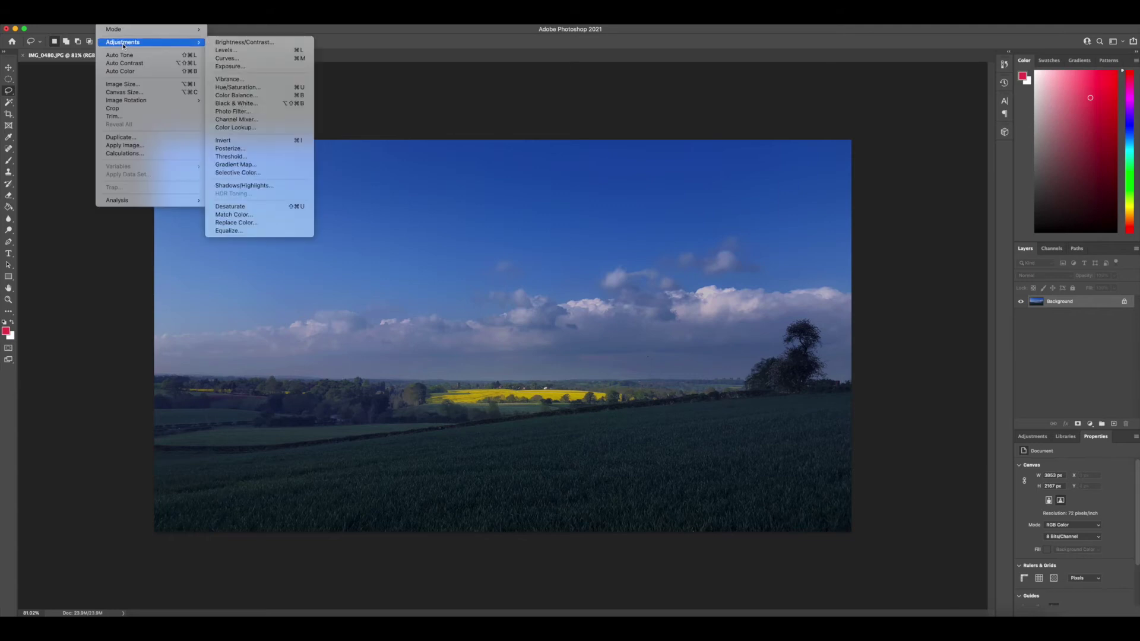
left_click(269, 87)
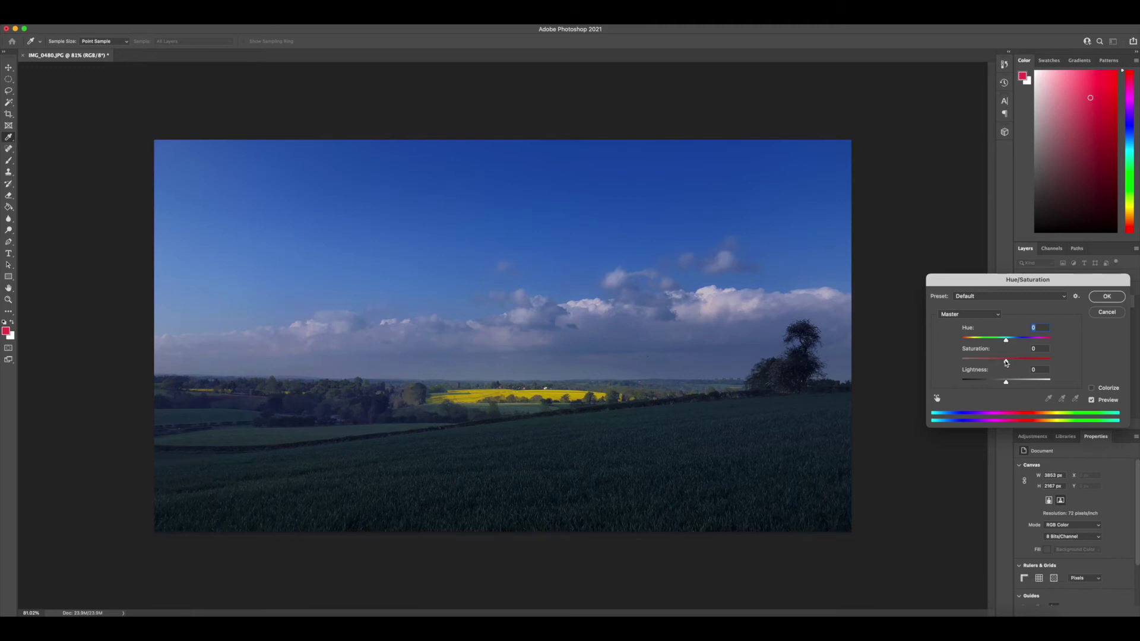
mouse_move(1004, 363)
left_mouse_down()
mouse_move(972, 363)
mouse_move(987, 362)
left_mouse_up()
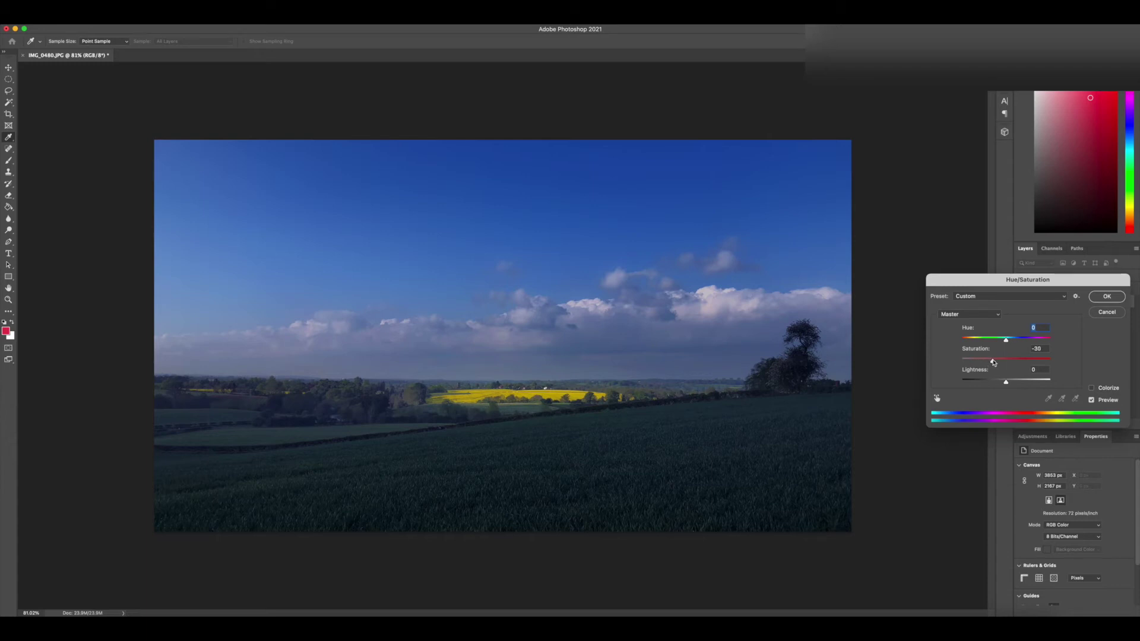
left_click(1119, 297)
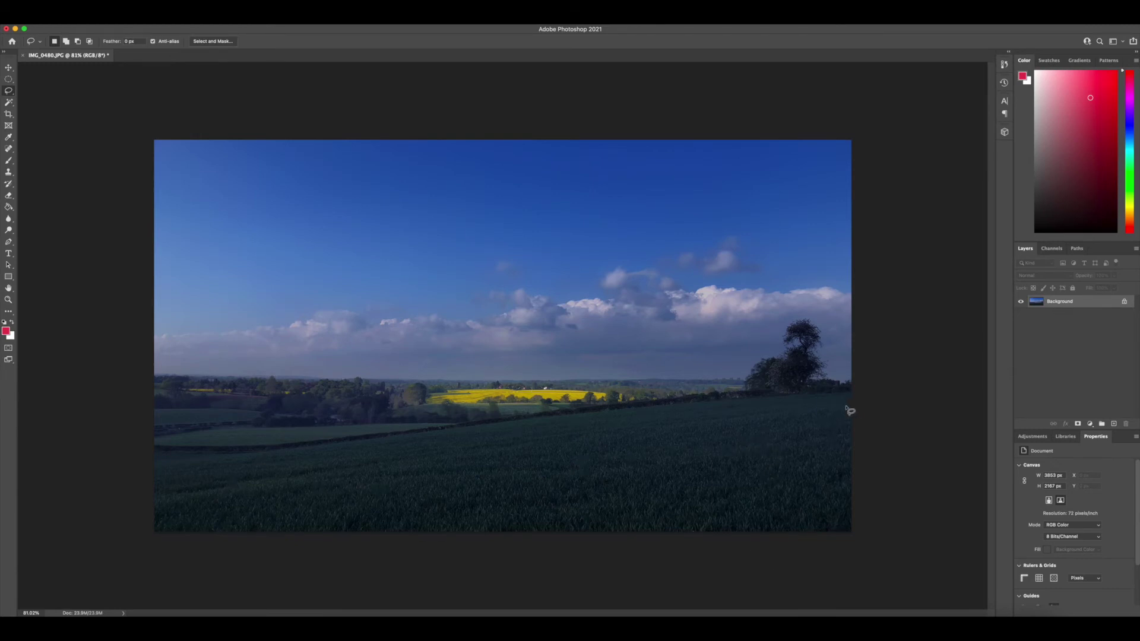
- Lasso the near field across the photo's full width below the hedge line and feather the selection by 100 pixels
mouse_move(855, 399)
left_mouse_down()
mouse_move(133, 476)
mouse_move(127, 551)
mouse_move(385, 579)
mouse_move(813, 579)
left_mouse_up()
left_click_drag(884, 590, 894, 406)
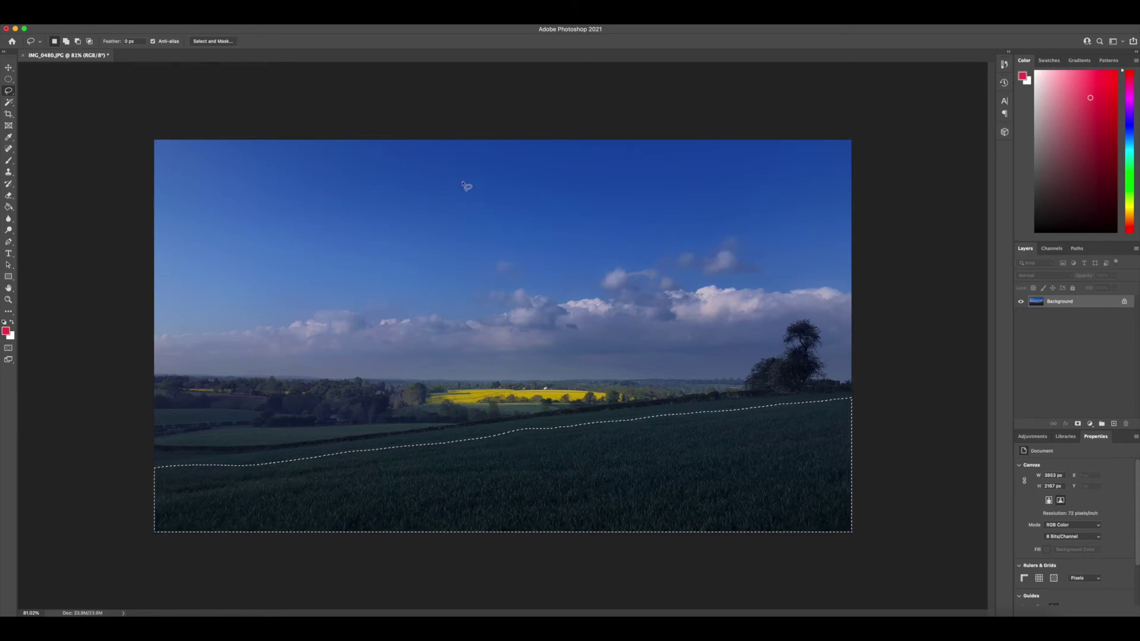
left_click(179, 12)
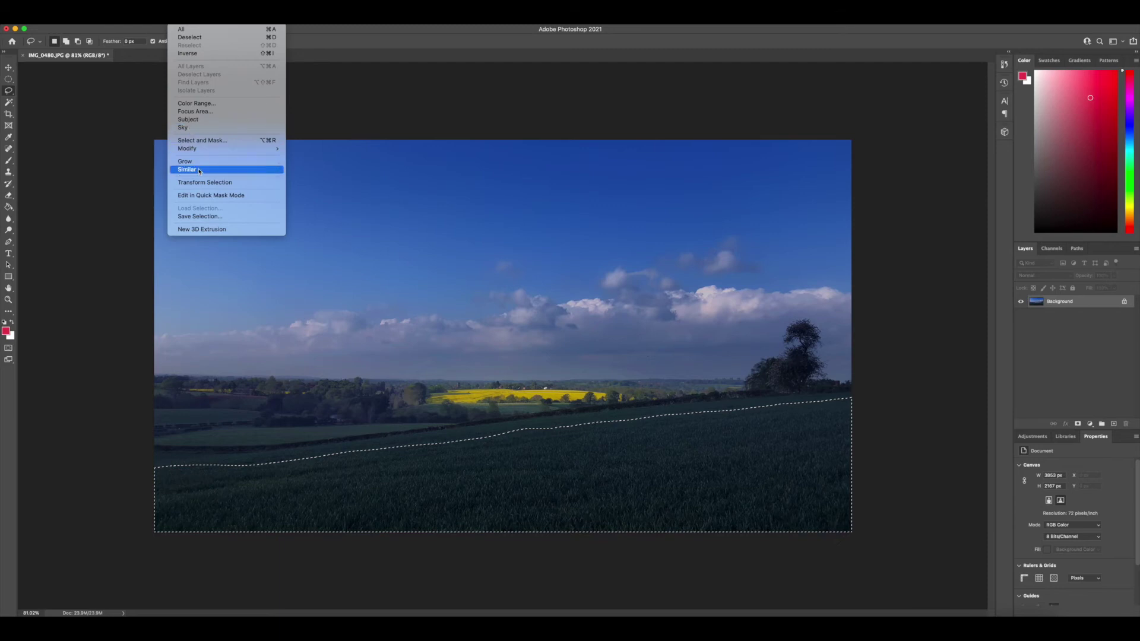
mouse_move(202, 149)
left_click(309, 181)
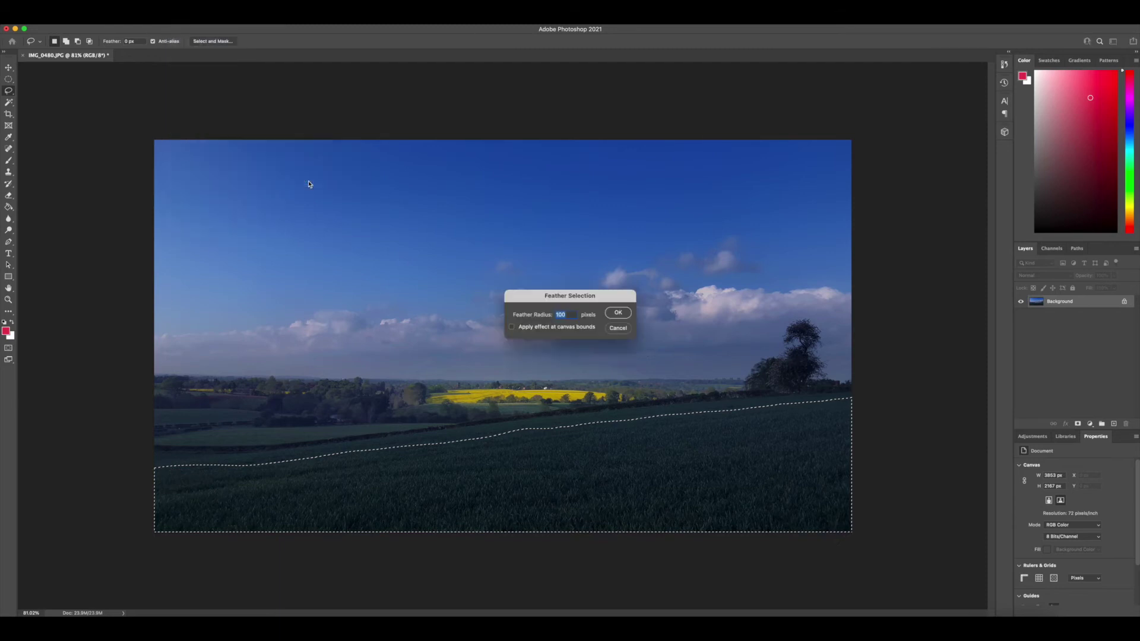
left_click(618, 313)
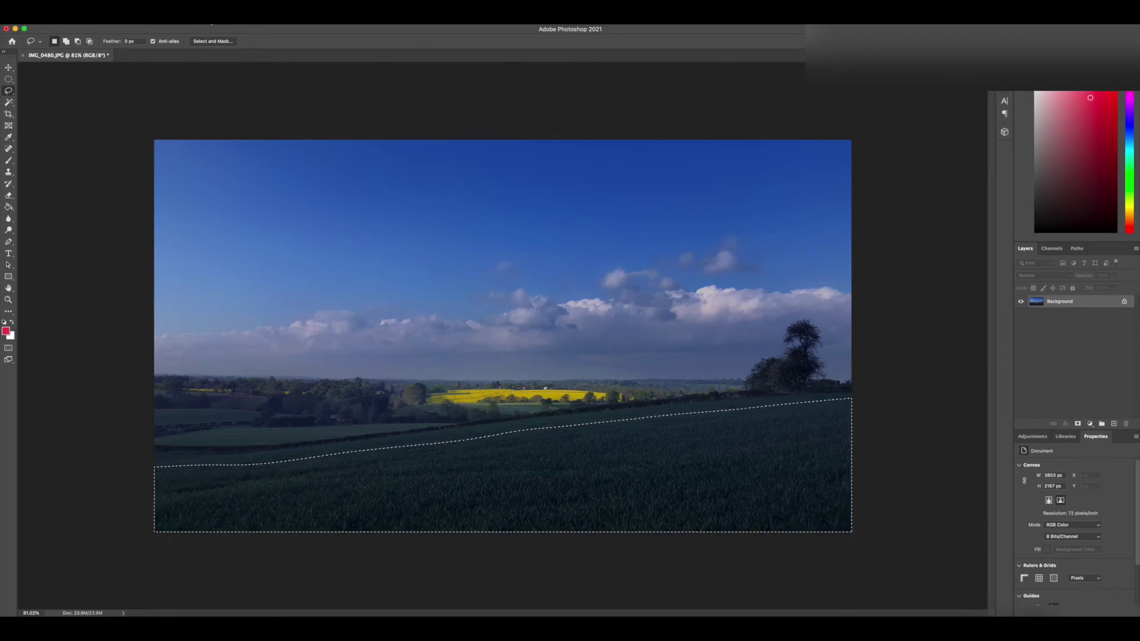
- Soften the selected near field with a Gaussian Blur of 6.6 pixels radius and deselect it
left_click(212, 22)
mouse_move(212, 135)
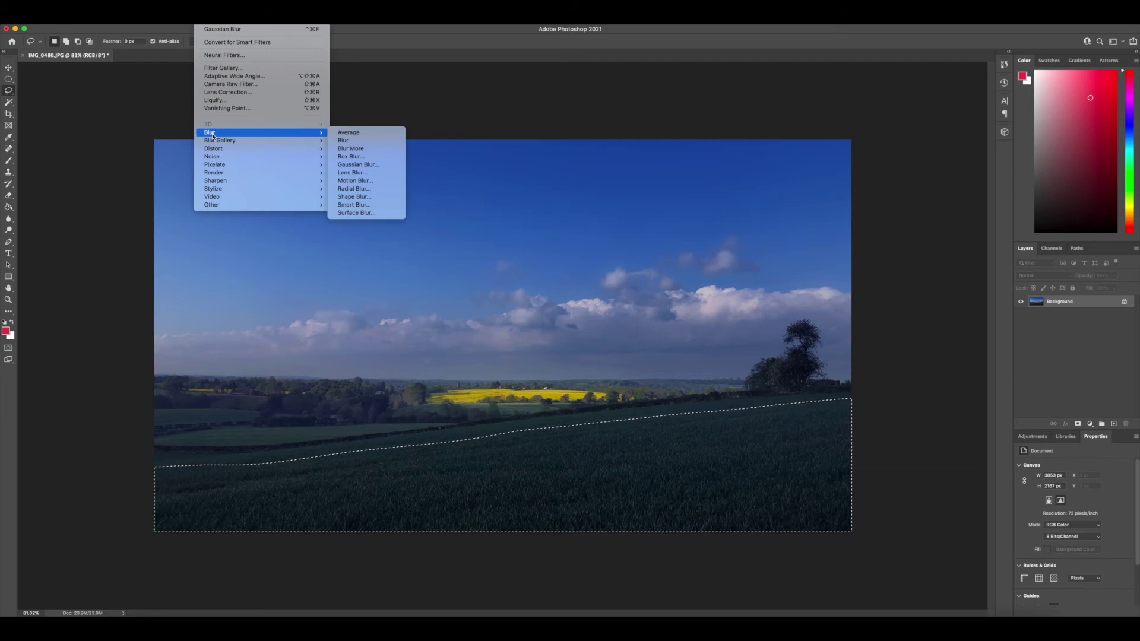
left_click(380, 170)
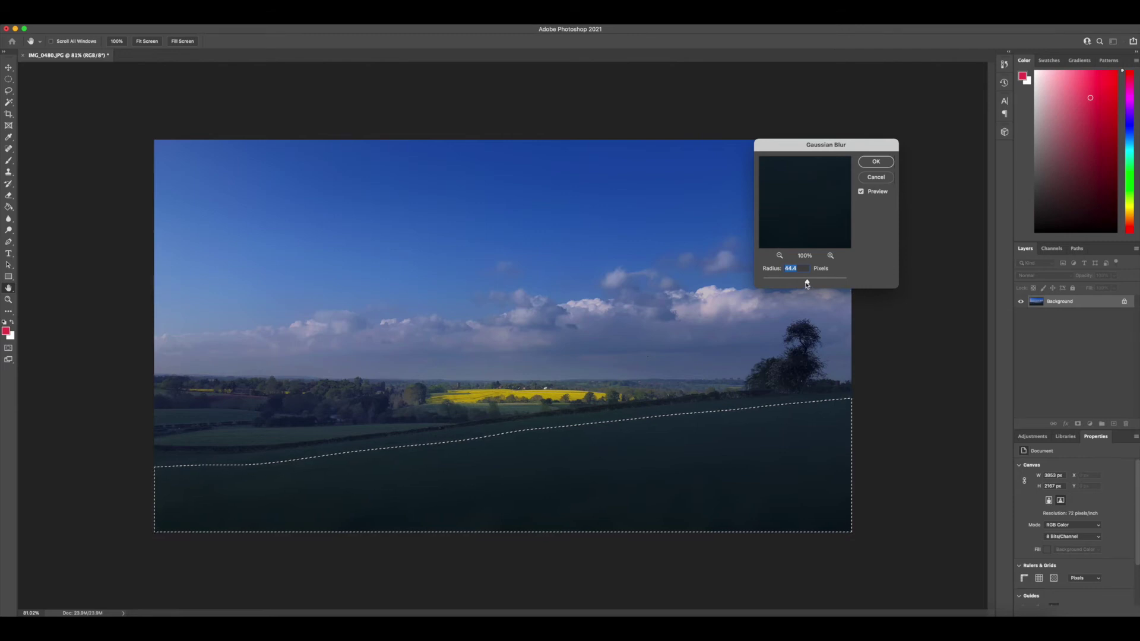
left_click_drag(807, 285, 789, 284)
left_click_drag(788, 284, 790, 285)
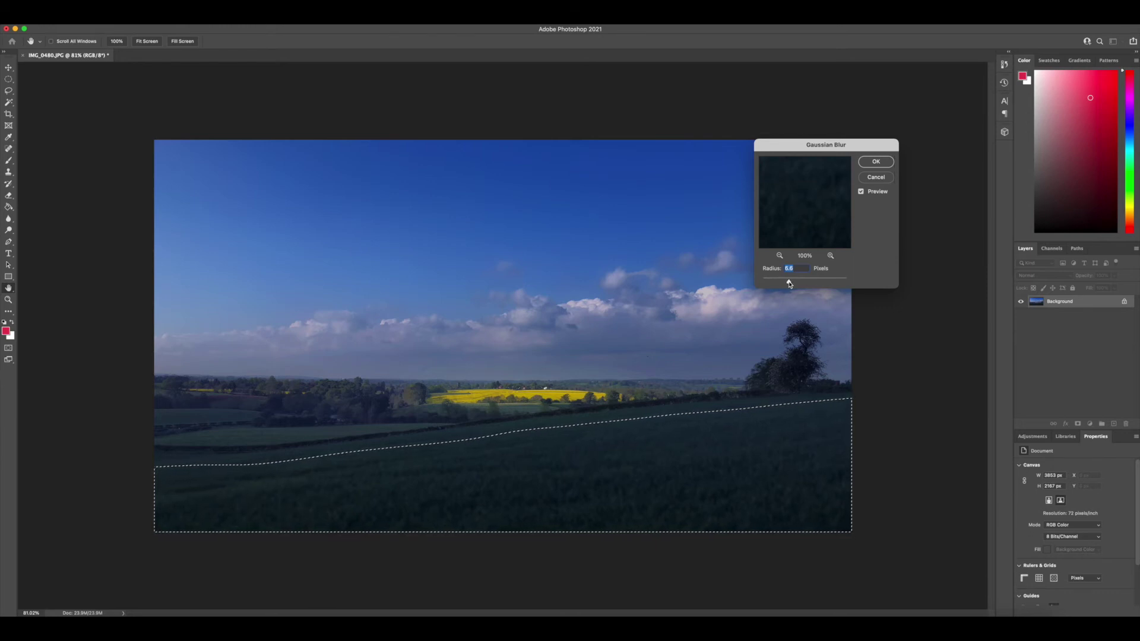
left_click(876, 162)
key("l")
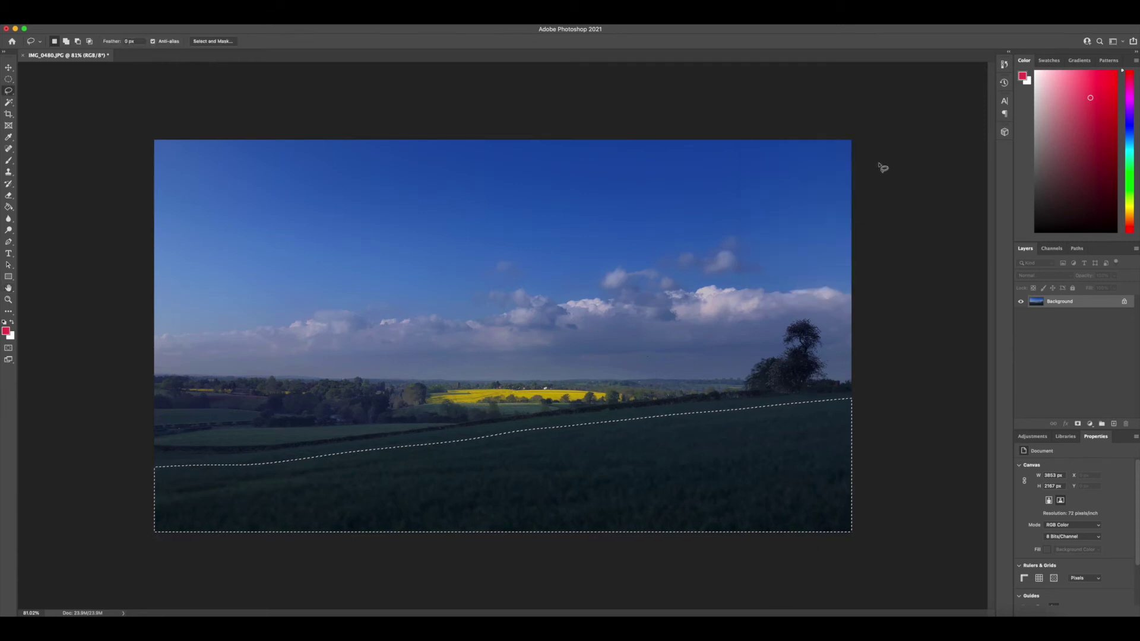
key("ctrl+d")
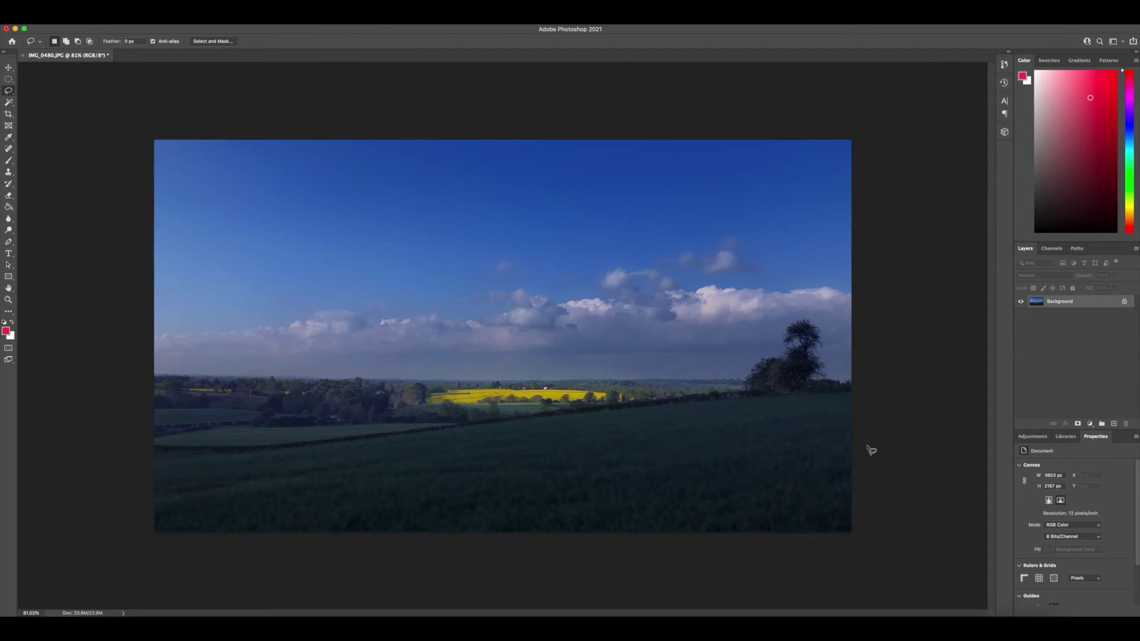
- Lasso the lowest strip of the foreground field, widening towards the right edge, and feather the selection by 100 pixels
mouse_move(860, 450)
left_mouse_down()
mouse_move(494, 510)
mouse_move(141, 541)
mouse_move(483, 569)
mouse_move(822, 575)
mouse_move(865, 559)
mouse_move(859, 450)
left_mouse_up()
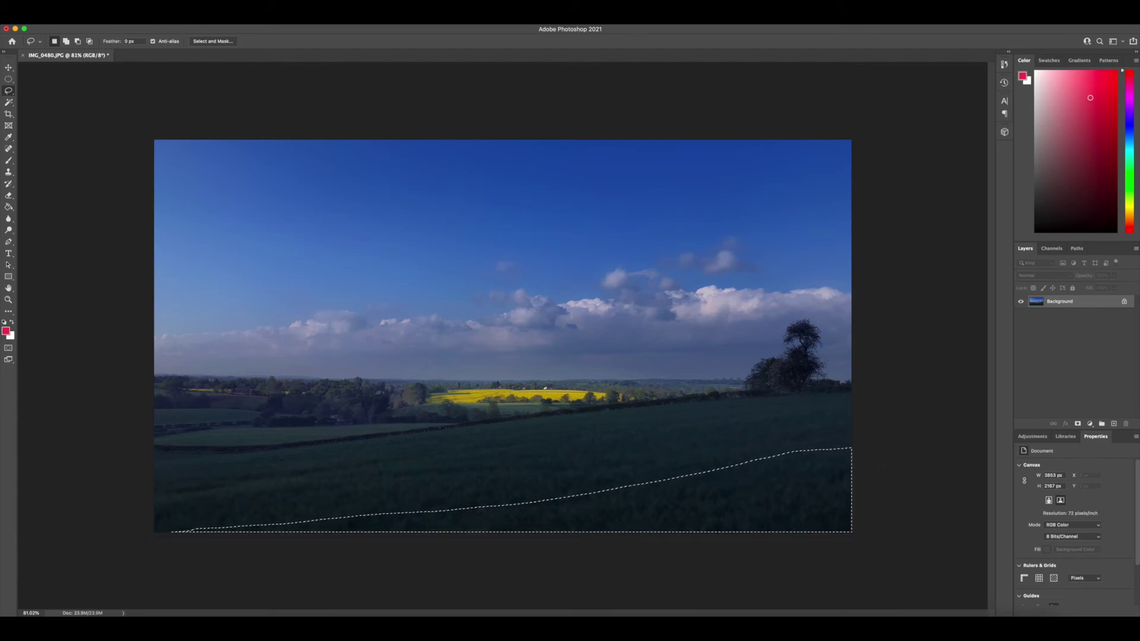
left_click(180, 20)
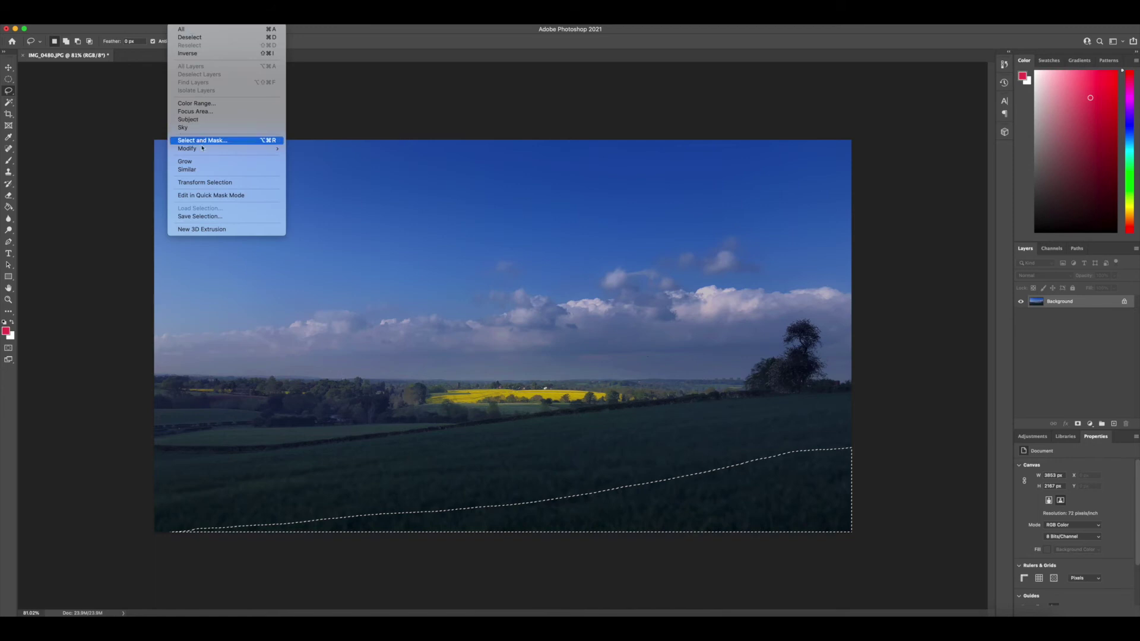
mouse_move(202, 149)
left_click(309, 181)
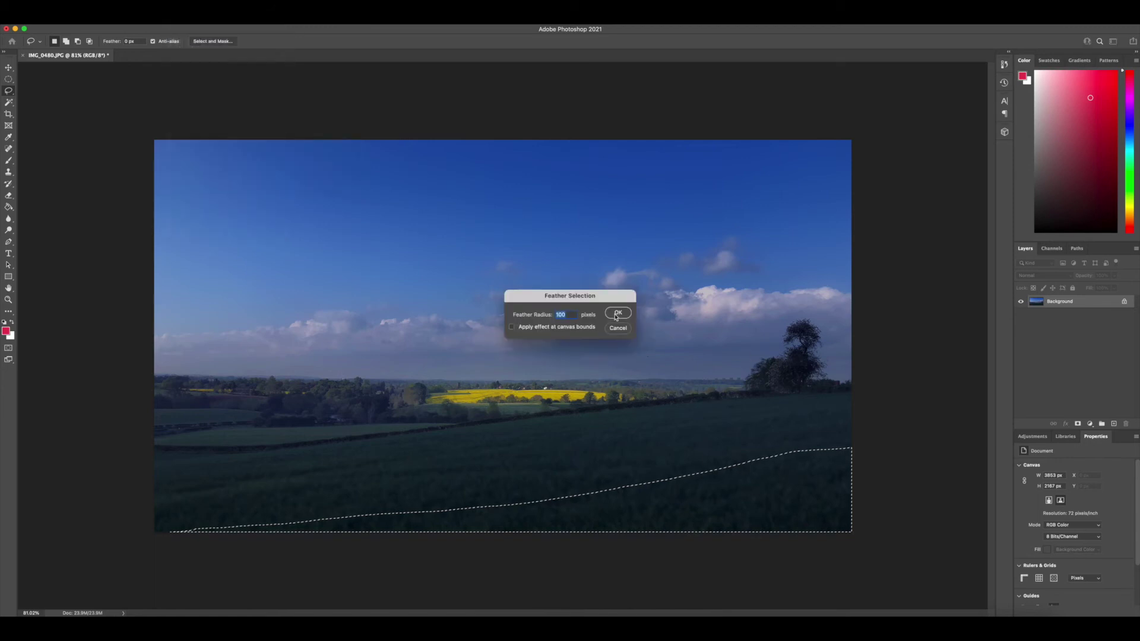
key("Return")
- Soften the selected foreground strip further with a slightly stronger Gaussian Blur and deselect it
left_click(212, 23)
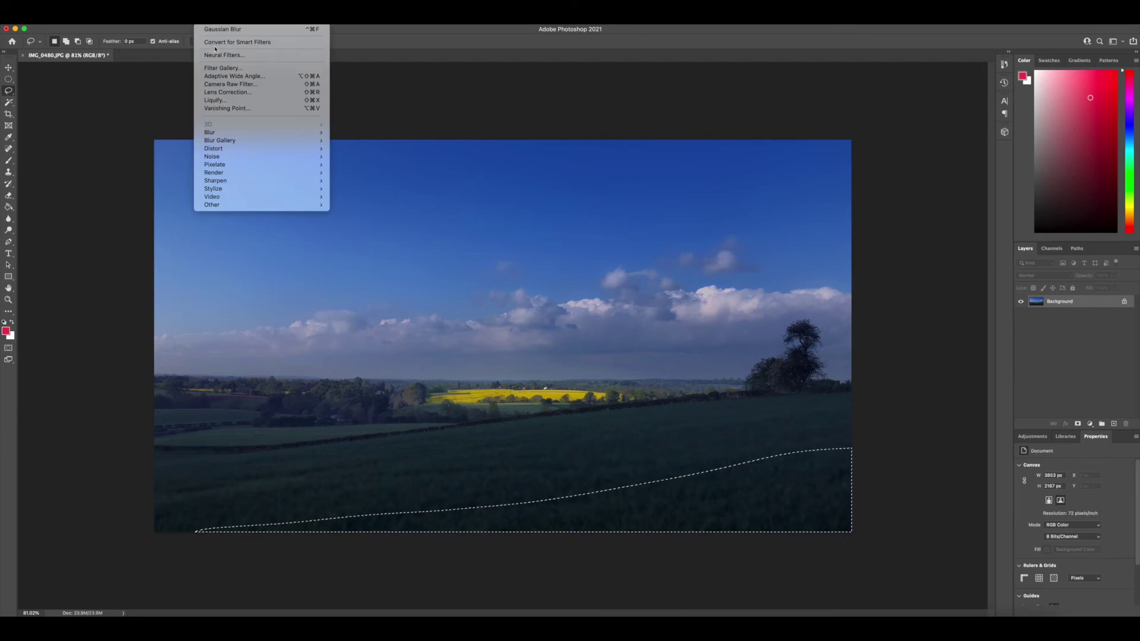
mouse_move(285, 132)
left_click(382, 170)
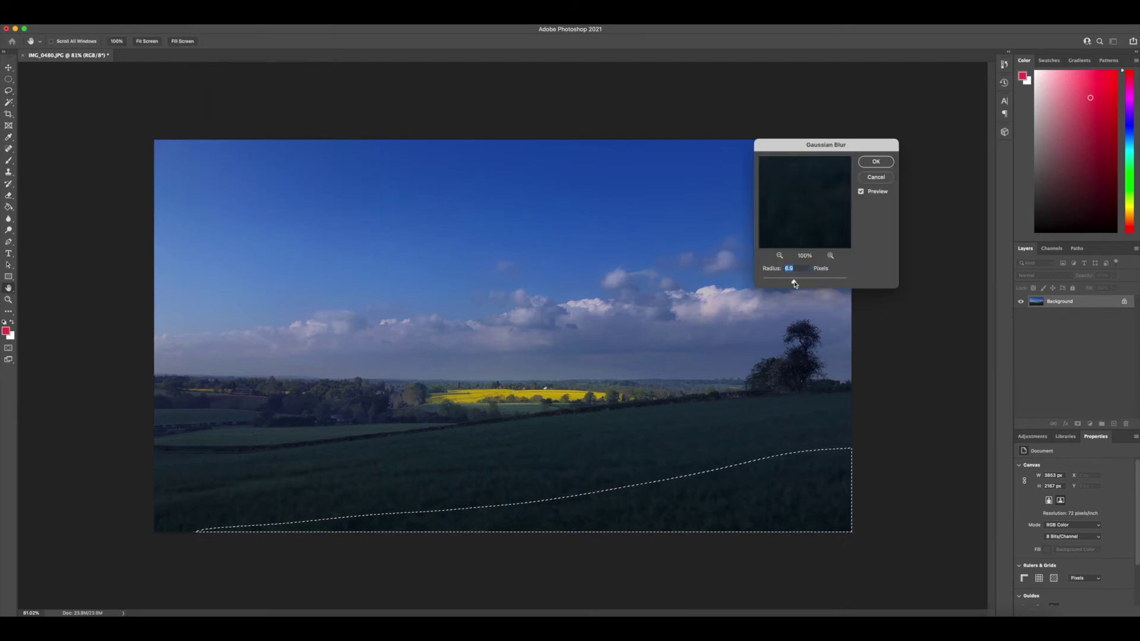
left_click_drag(796, 283, 799, 283)
left_click(876, 161)
key("super+d")
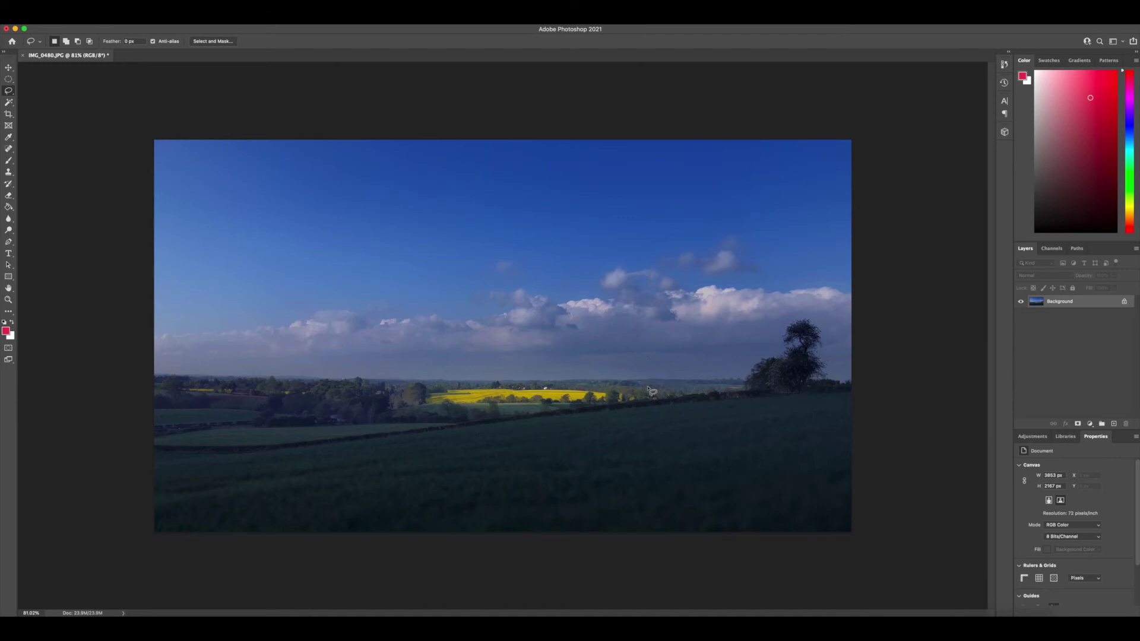
- Lasso the distant band containing the yellow field and feather the selection by 50 pixels, keeping it active
mouse_move(758, 383)
left_mouse_down()
mouse_move(207, 387)
mouse_move(360, 390)
mouse_move(411, 406)
mouse_move(536, 414)
mouse_move(758, 385)
left_mouse_up()
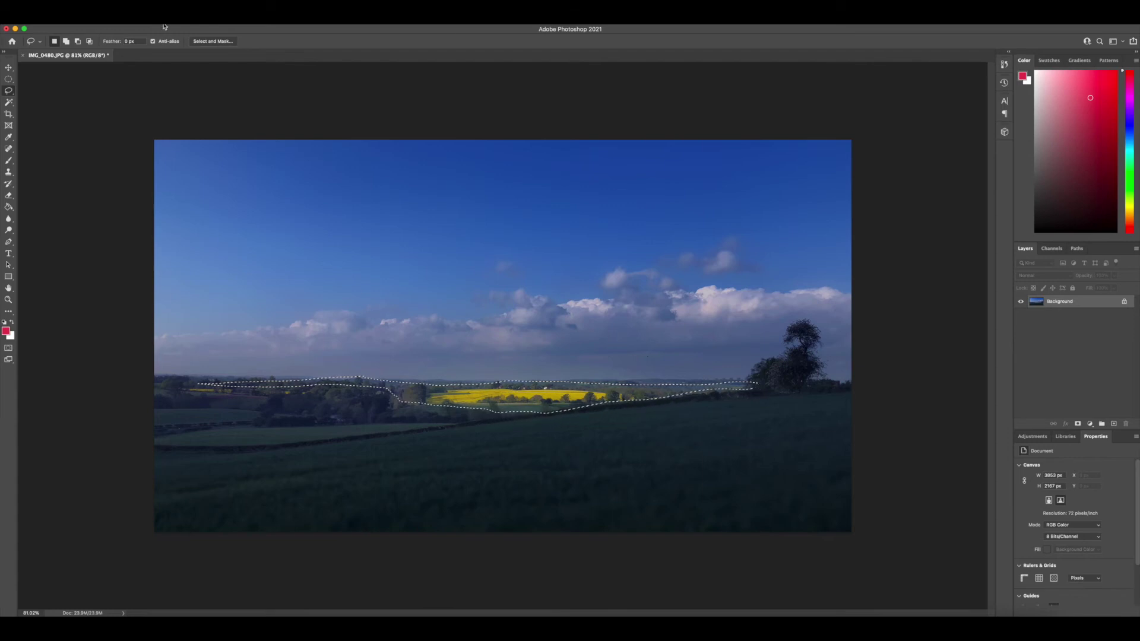
left_click(185, 24)
mouse_move(202, 148)
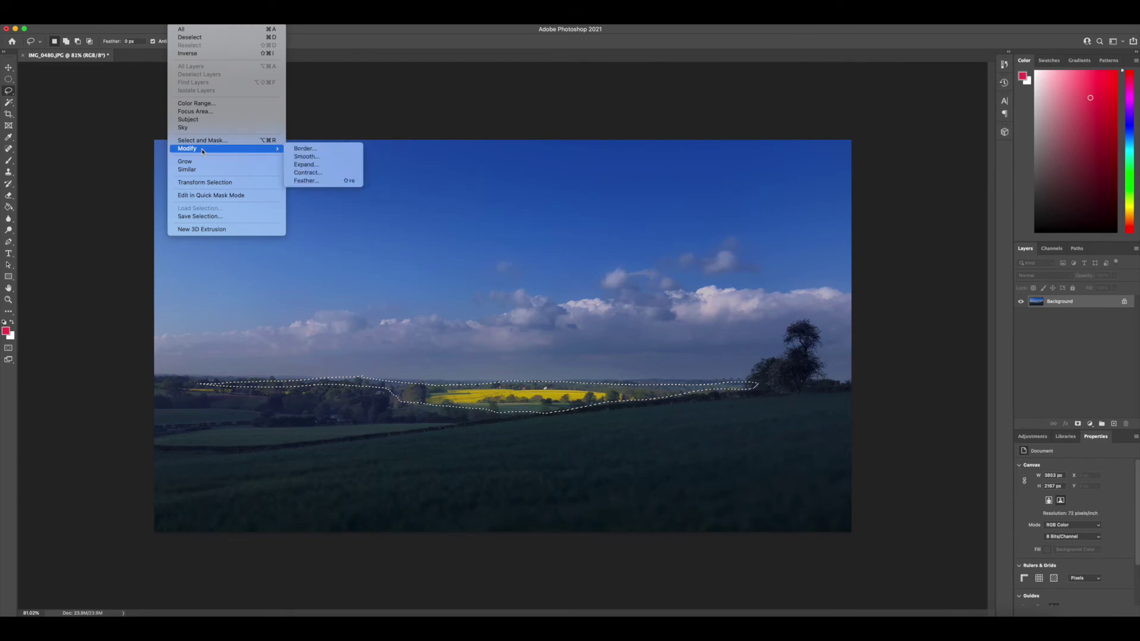
left_click(319, 185)
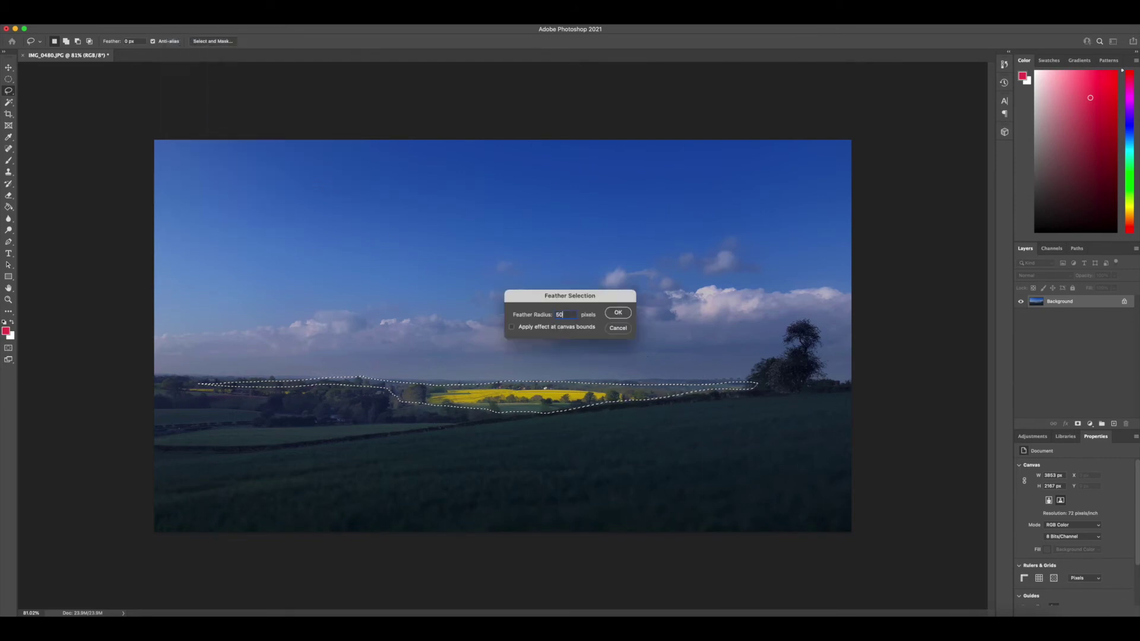
key("Return")
key("super+d")
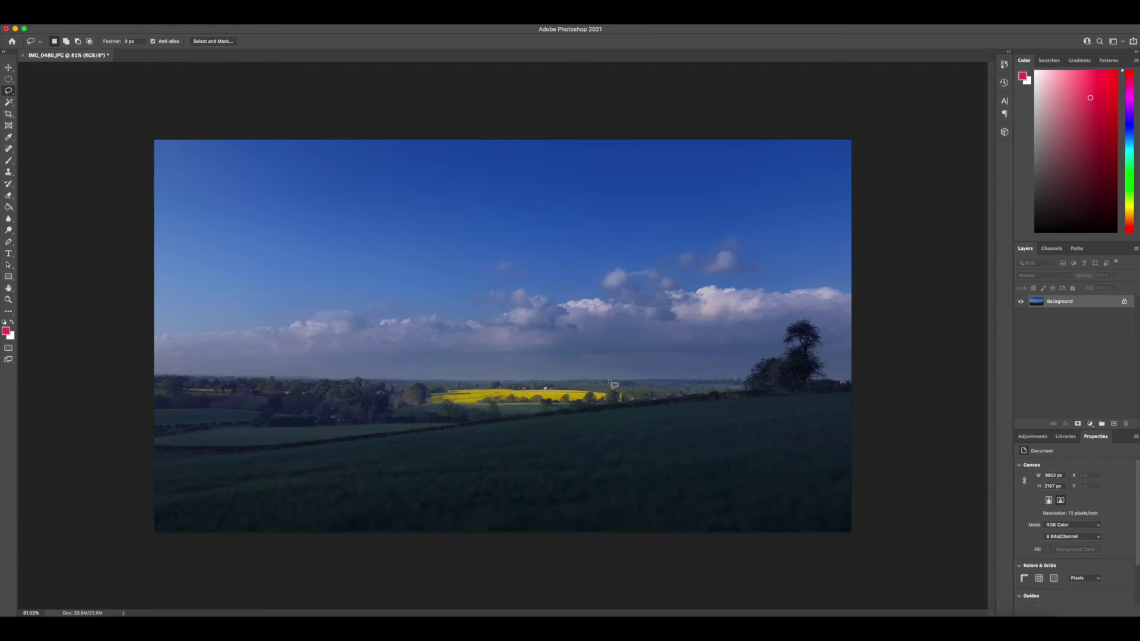
key("super+z")
- Shift the midtones of the selected yellow field area slightly towards yellow with Color Balance
left_click(111, 16)
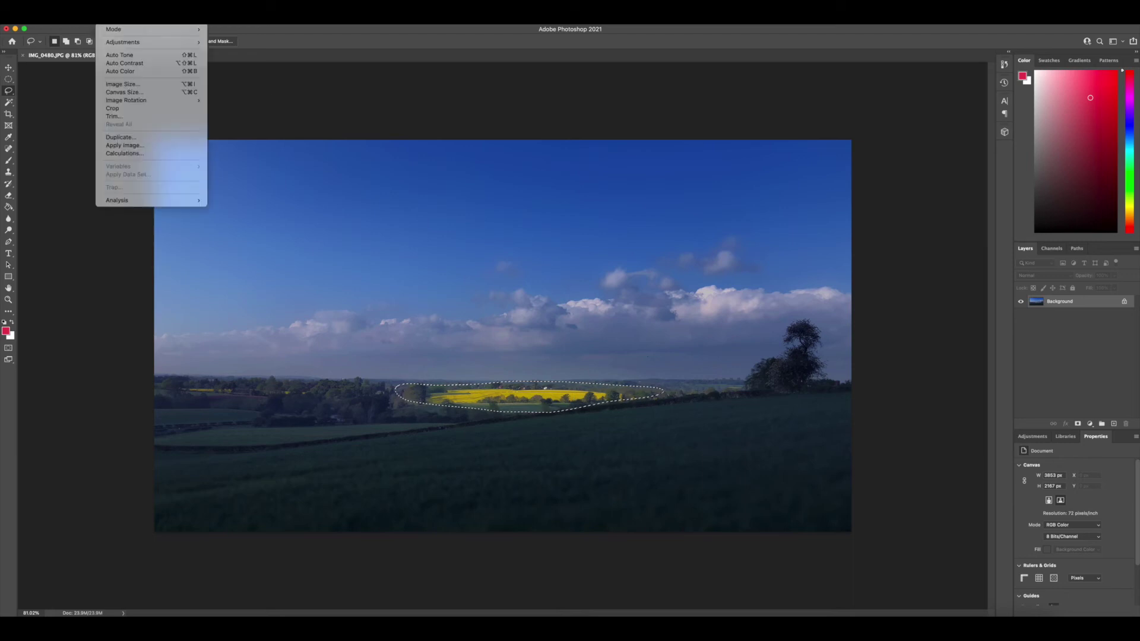
mouse_move(120, 43)
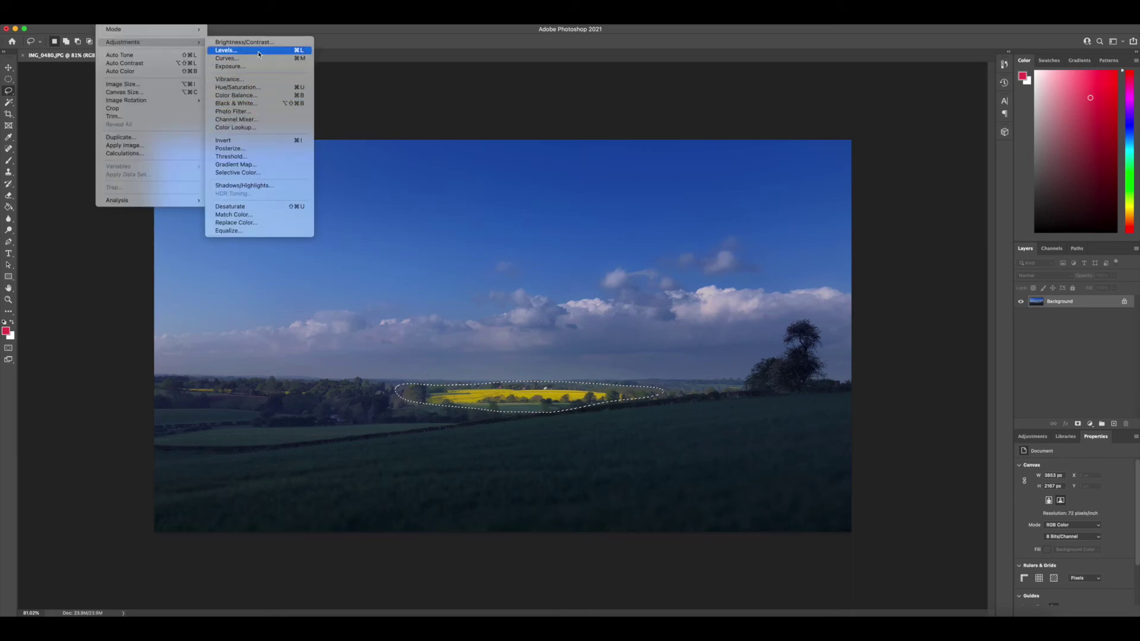
left_click(259, 97)
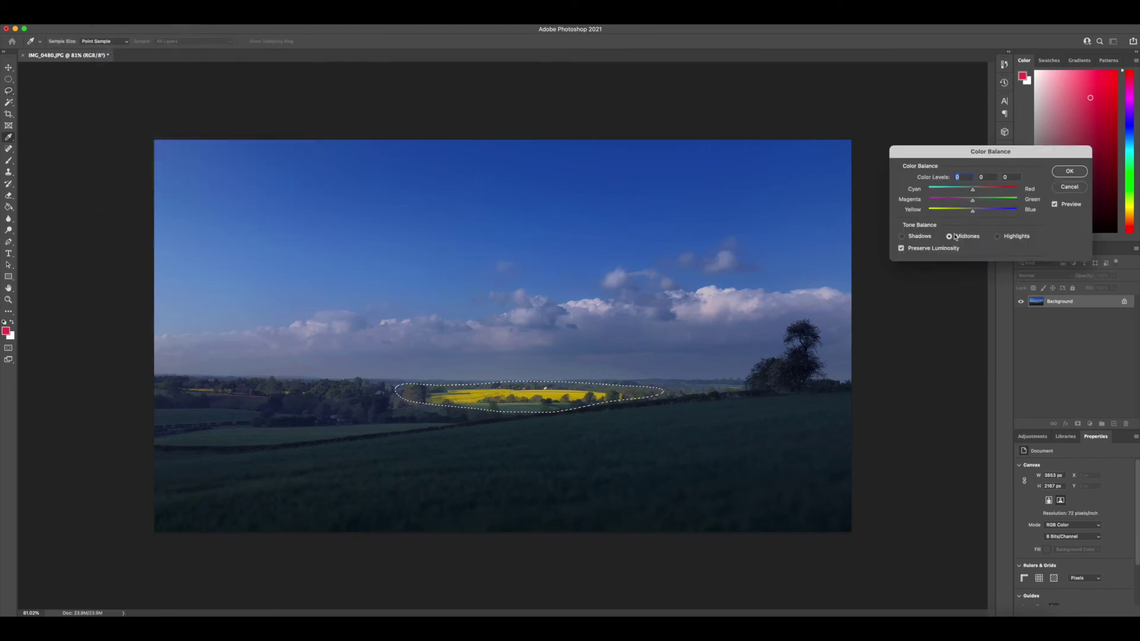
left_click_drag(972, 215, 969, 214)
left_click(1069, 172)
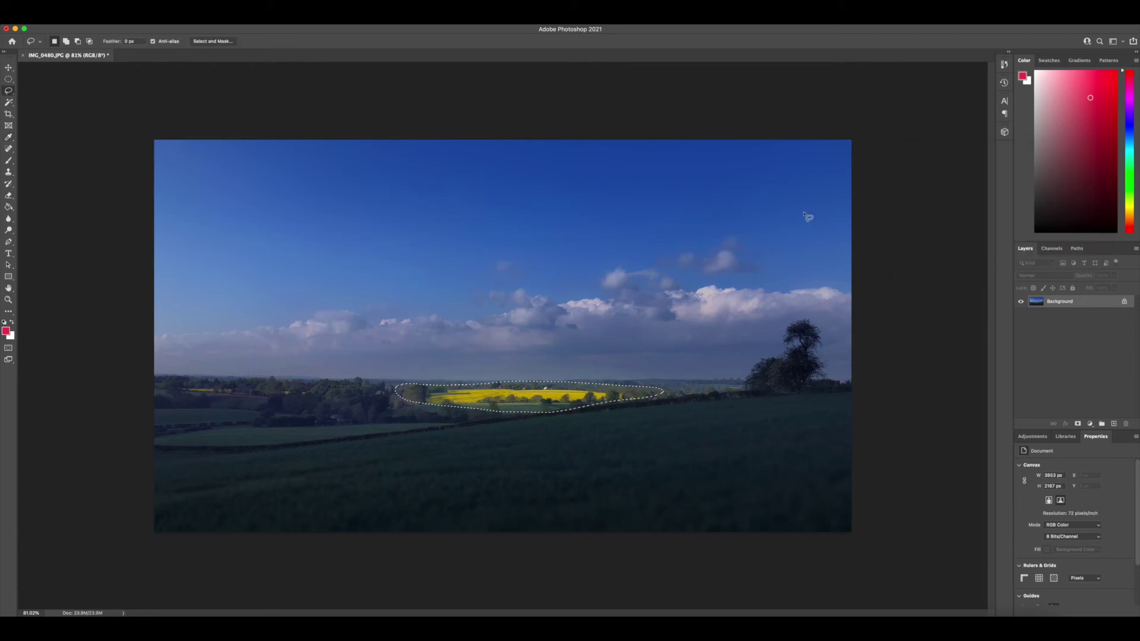
- Raise the saturation of the selected yellow field area slightly with Hue/Saturation and deselect it
key("ctrl+u")
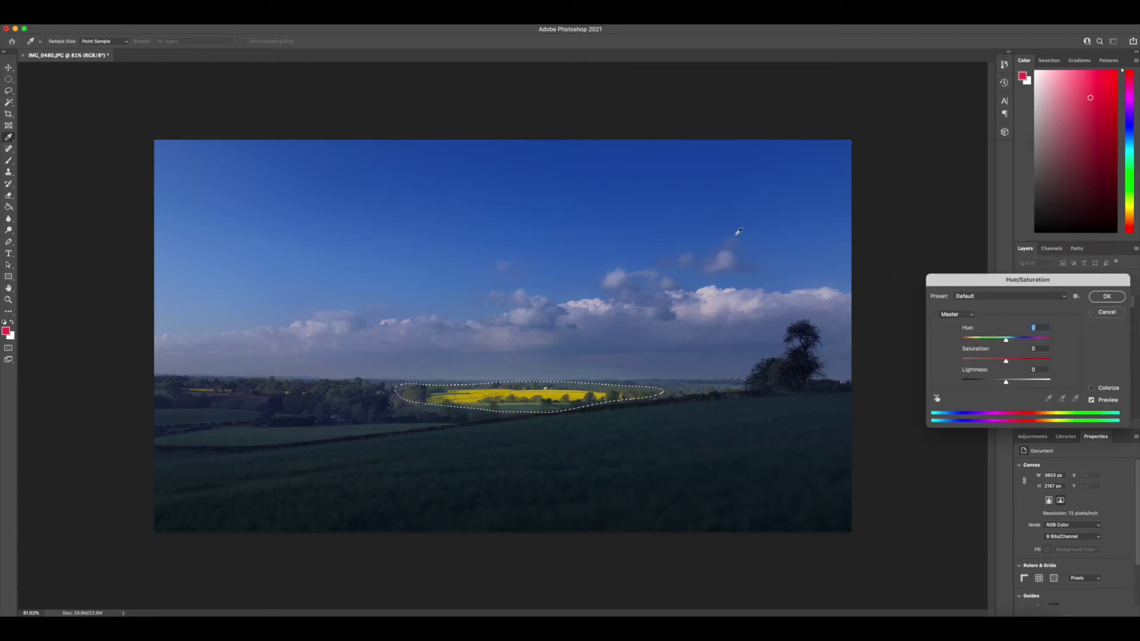
left_click_drag(1007, 362, 1009, 363)
key("Return")
key("ctrl+d")
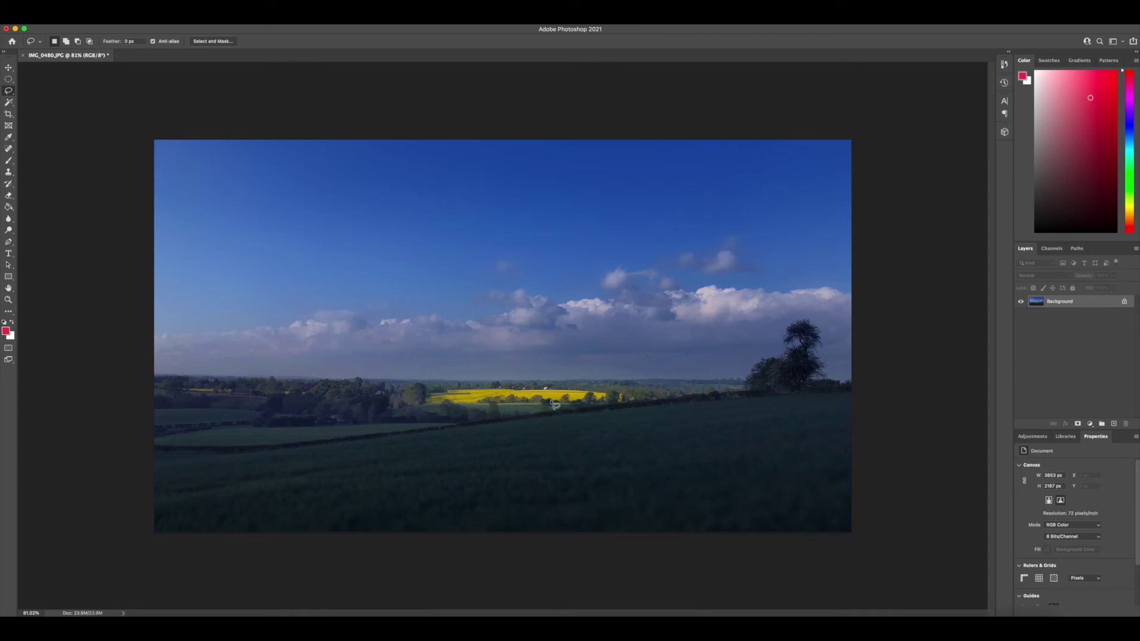
- Dodge the bright cloud tops with a 50-pixel brush, Highlights range and 15% exposure, and undo the last stroke on the left-hand clouds
left_click(9, 231)
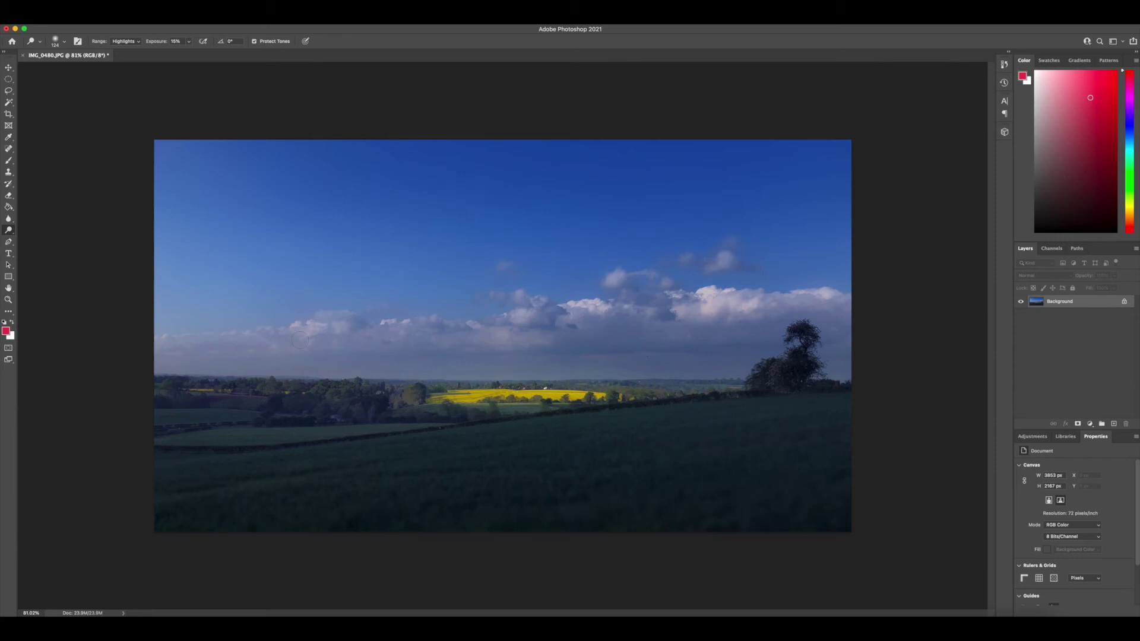
left_click(65, 44)
mouse_move(81, 69)
left_mouse_down()
mouse_move(94, 69)
mouse_move(67, 69)
mouse_move(77, 69)
left_mouse_up()
left_click(189, 43)
left_click(137, 42)
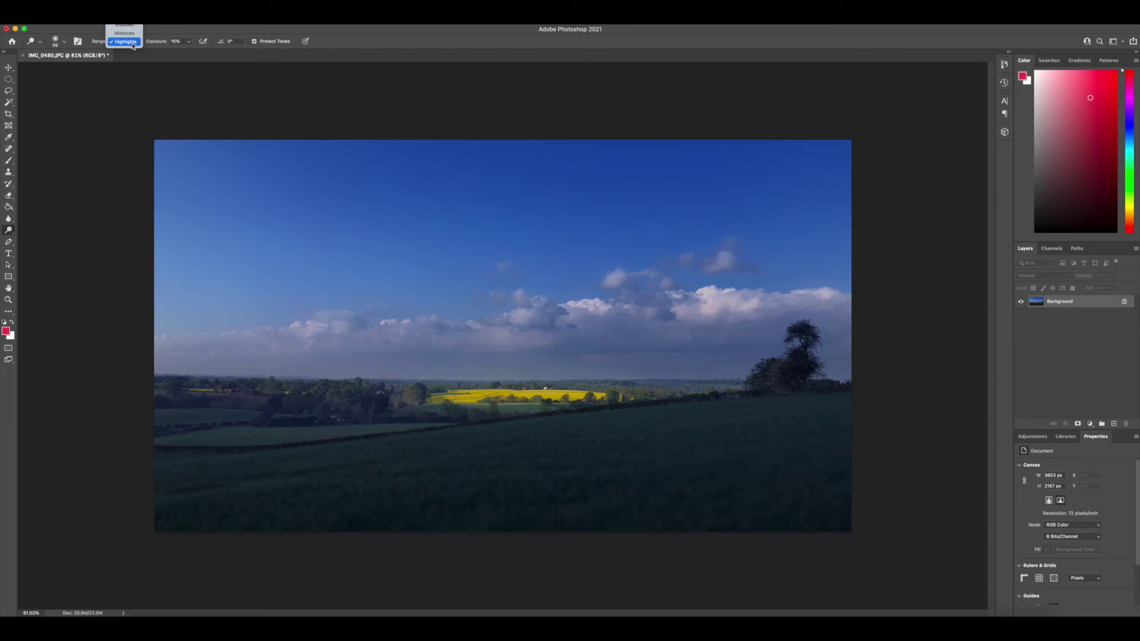
left_click(126, 41)
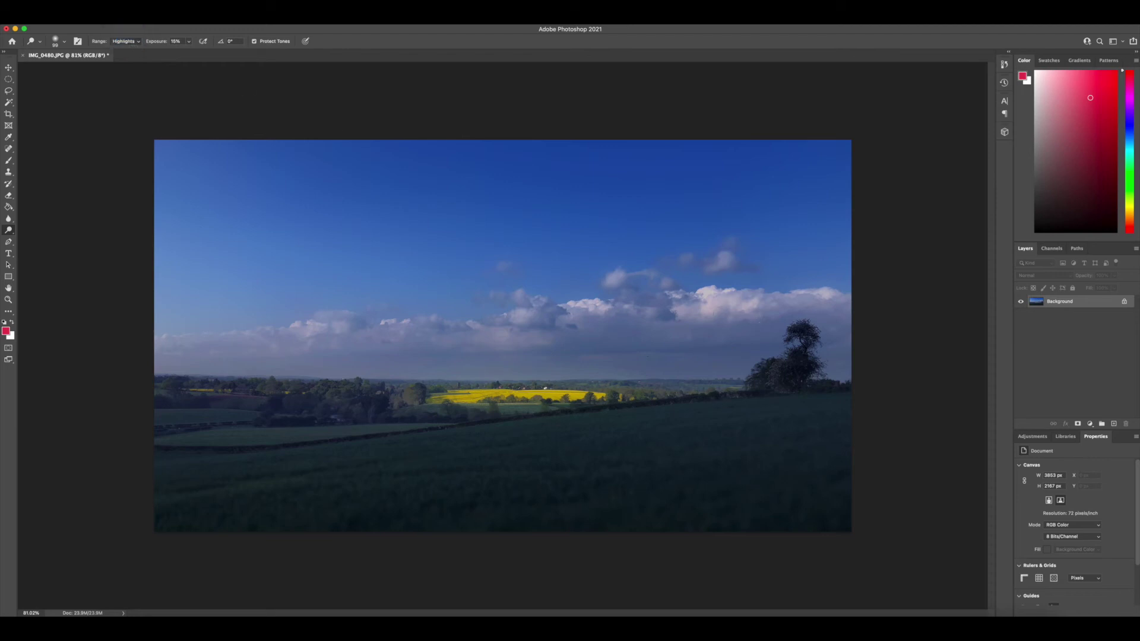
mouse_move(709, 310)
left_mouse_down()
mouse_move(692, 312)
mouse_move(745, 308)
mouse_move(711, 294)
left_mouse_up()
left_click_drag(823, 296, 809, 294)
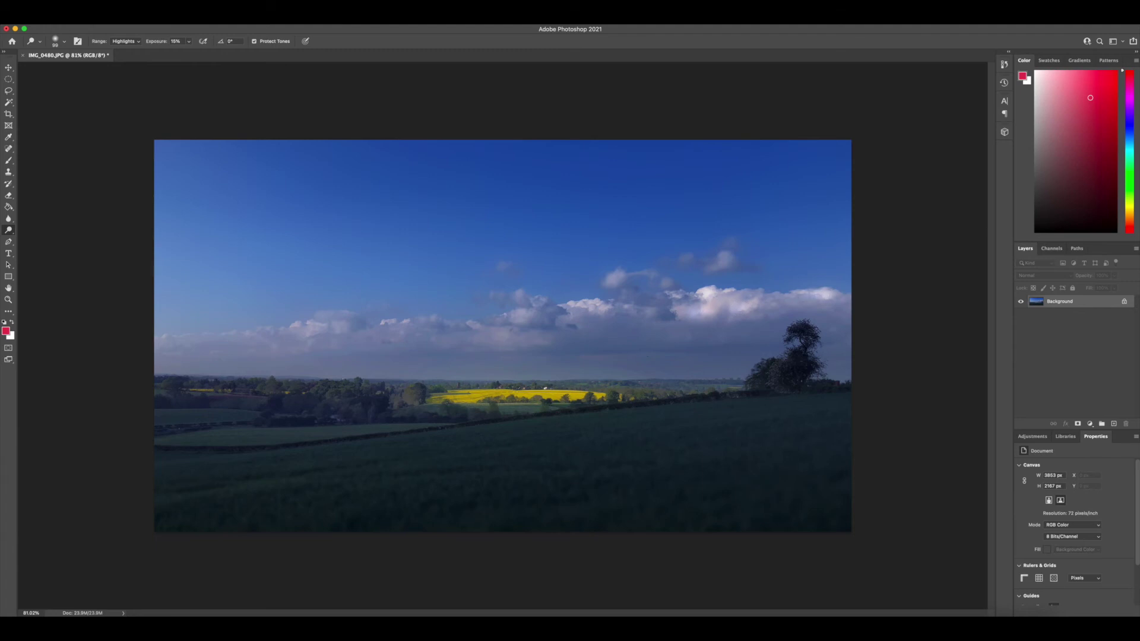
left_click_drag(604, 307, 579, 306)
left_click_drag(405, 326, 393, 326)
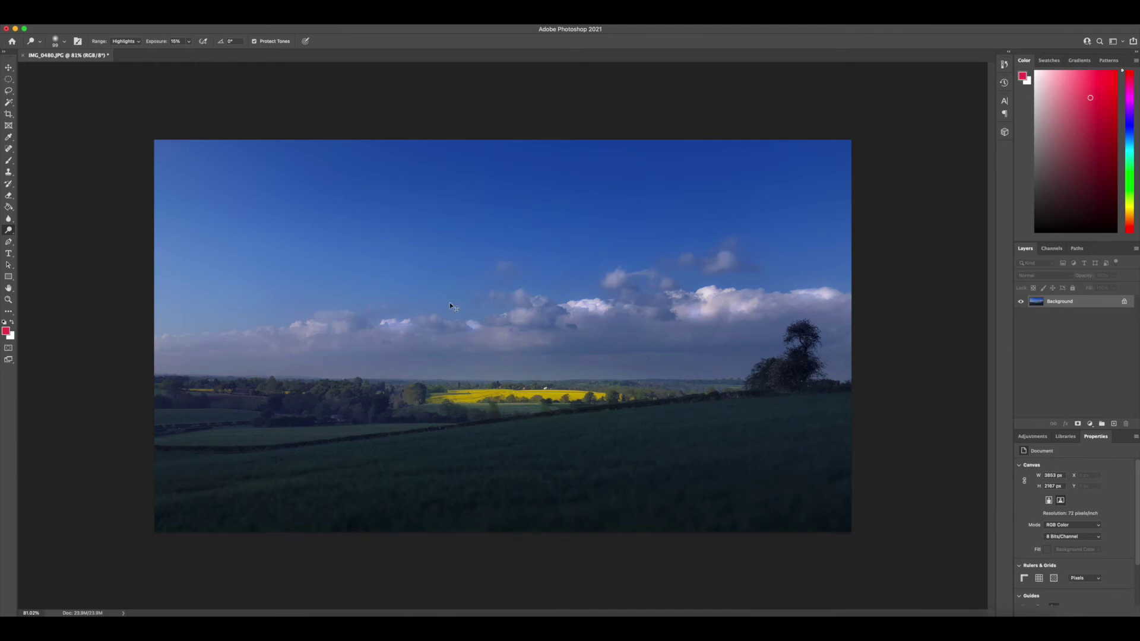
key("super+z")
- Lower the Dodge exposure to 8% and brighten the remaining cloud highlights
left_click(189, 41)
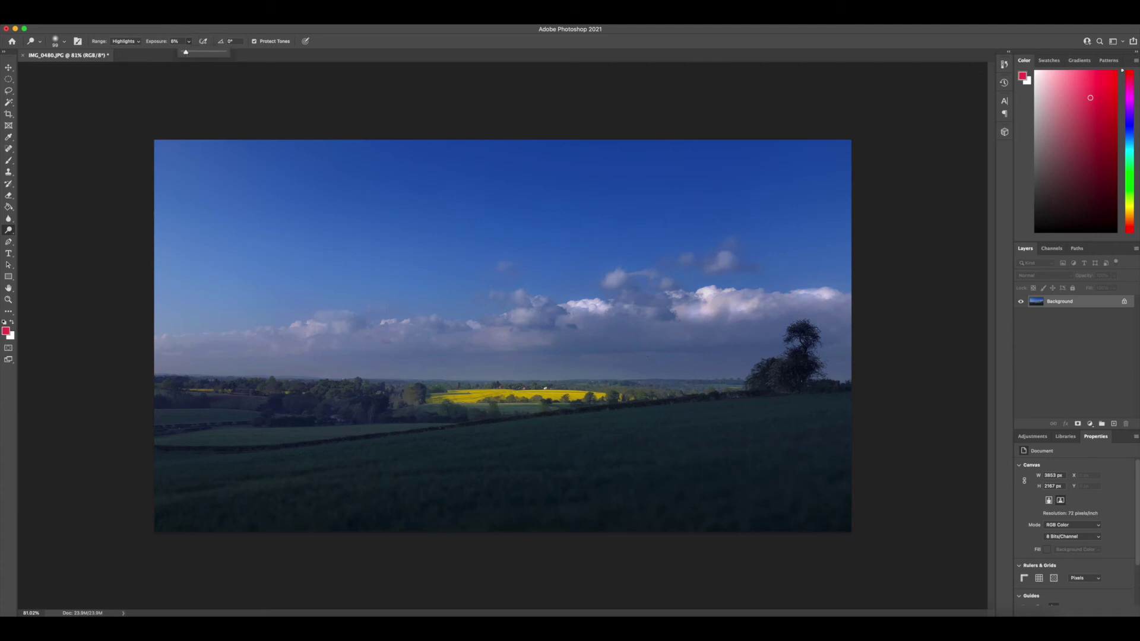
key("Return")
left_click(306, 330)
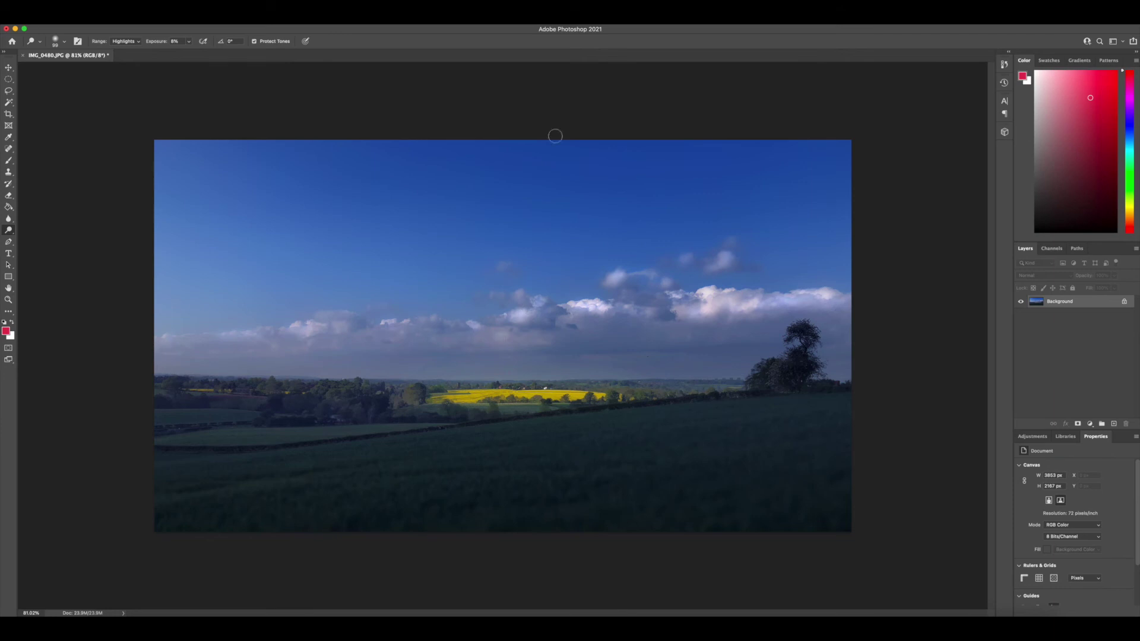
- Darken the undersides of the clouds above the horizon with the Burn tool, using the Shadows range and 8% exposure
left_click(8, 230)
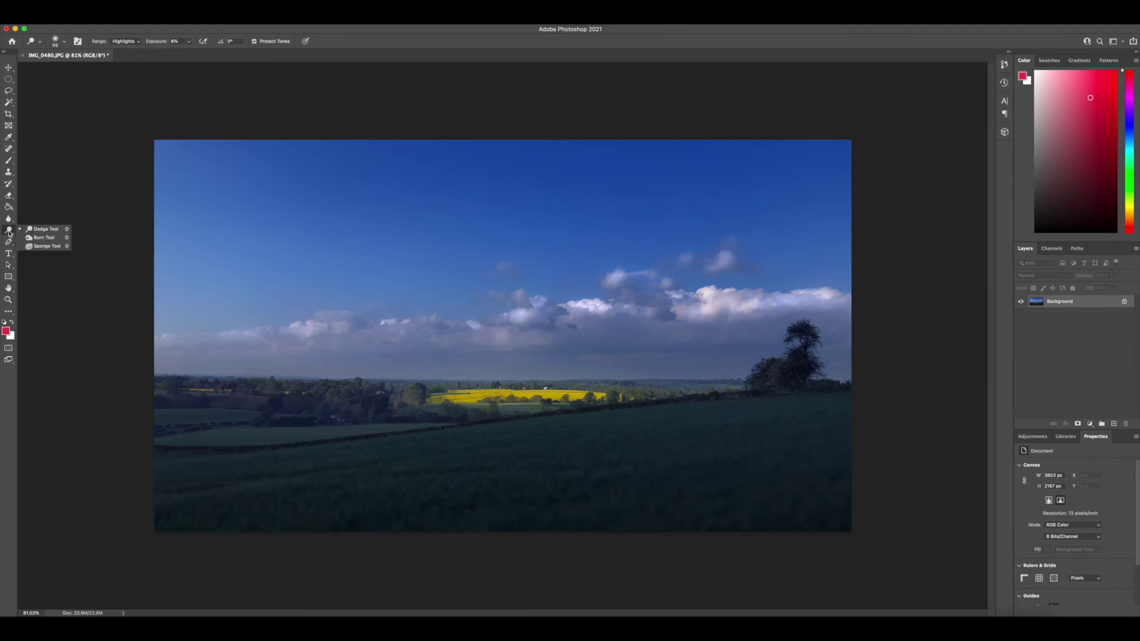
left_click(41, 238)
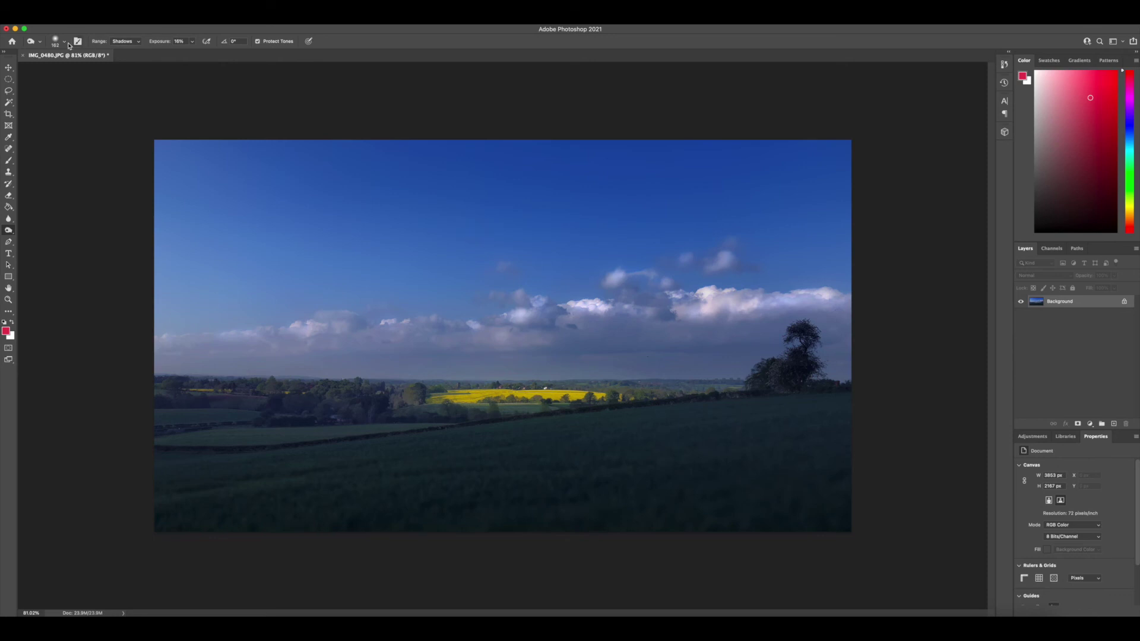
left_click(137, 43)
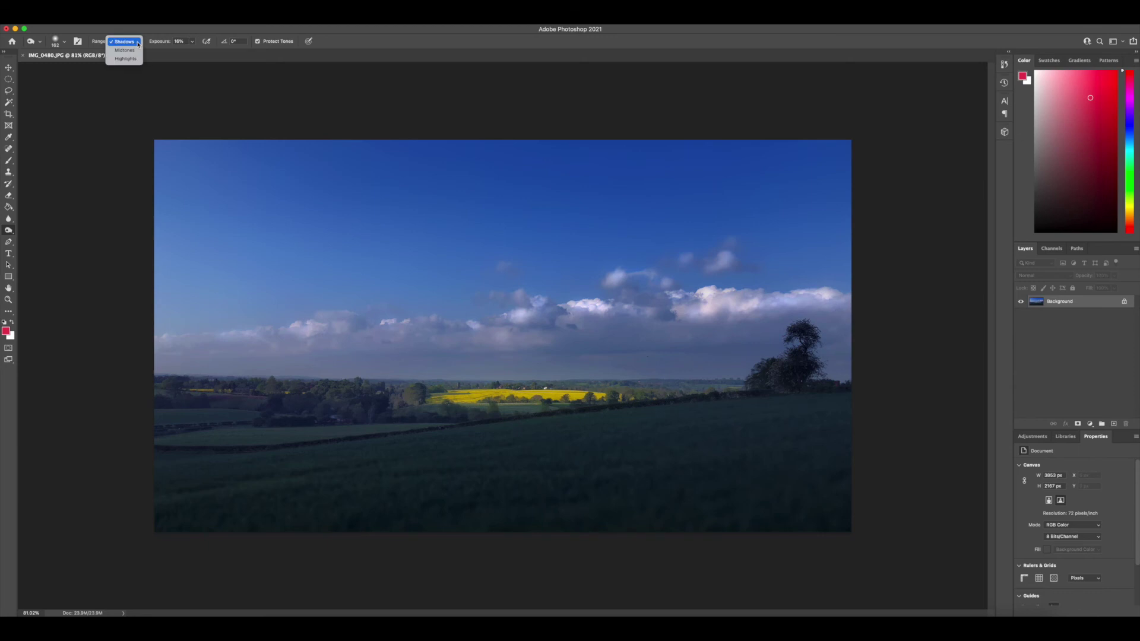
left_click(124, 42)
left_click(193, 41)
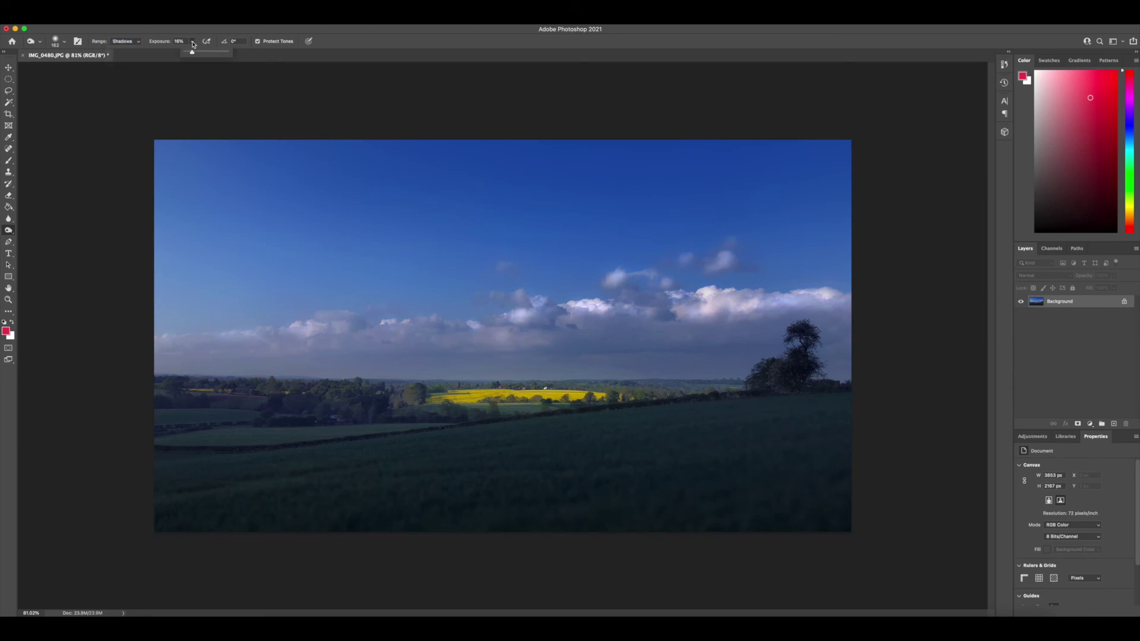
left_click_drag(192, 53, 189, 54)
left_click(841, 321)
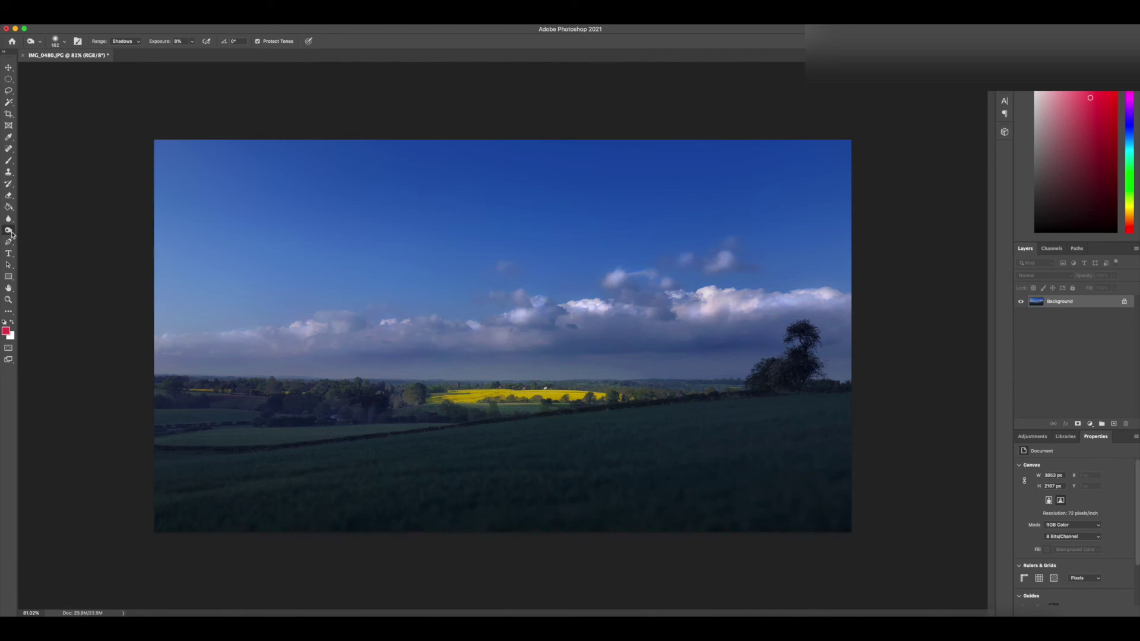
- Try a tighter 16:9 crop around the yellow field, and undo the crop
left_click(9, 116)
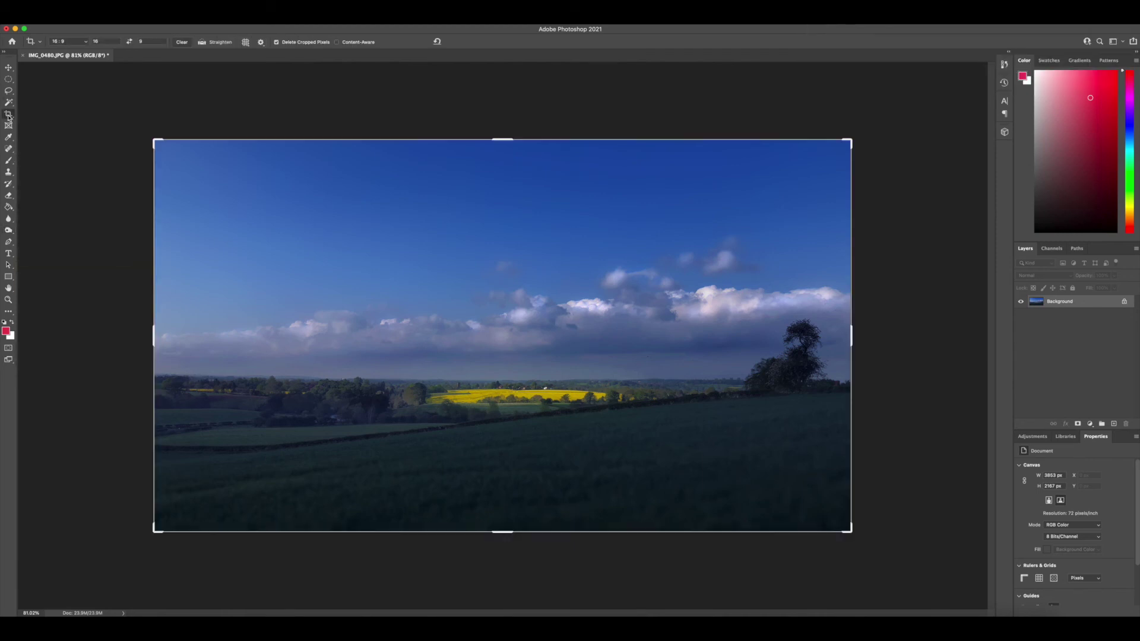
left_click_drag(154, 141, 176, 163)
left_click_drag(825, 156, 773, 177)
left_click_drag(710, 246, 733, 254)
left_click_drag(204, 171, 237, 171)
key("Return")
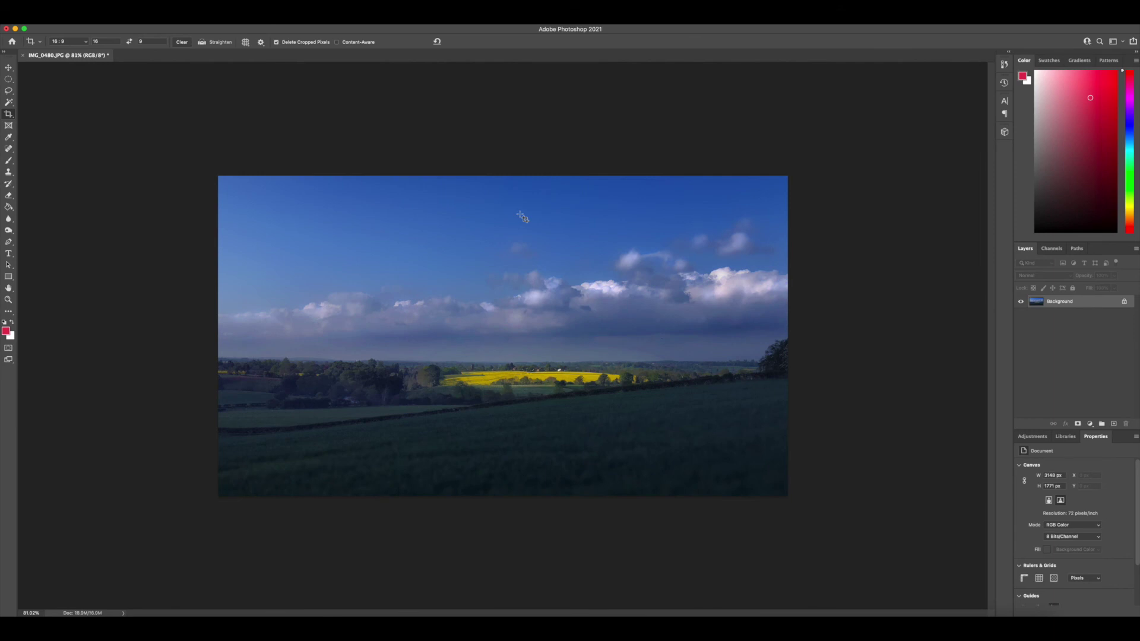
key("super+z")
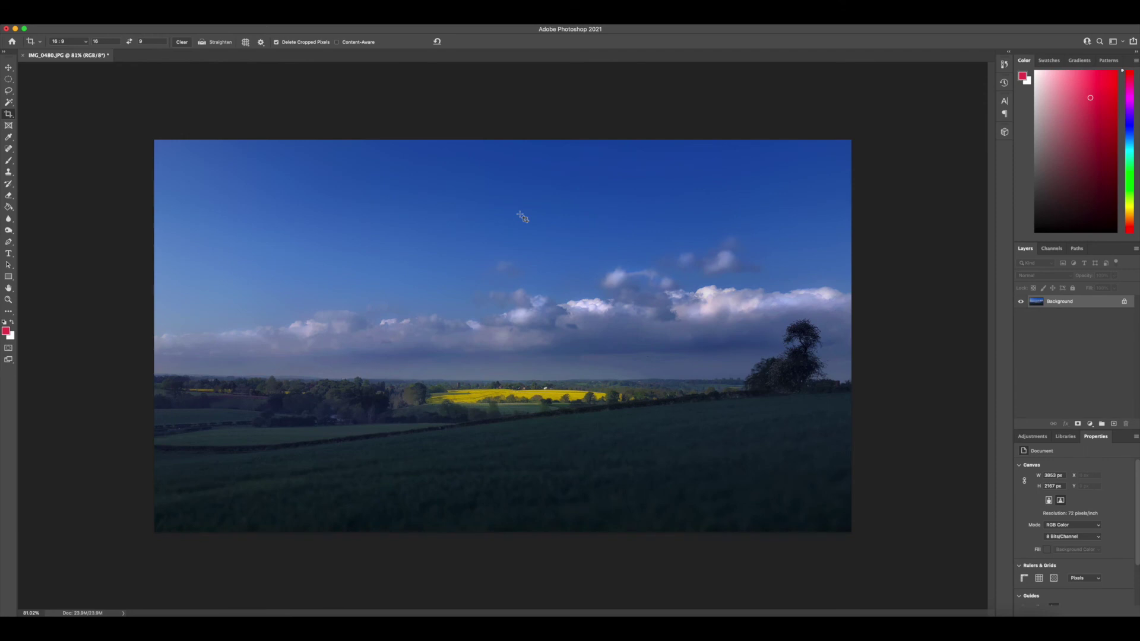
- Select a rectangle covering nearly the whole photo, leaving a thin, even margin inside its edges
left_click(8, 92)
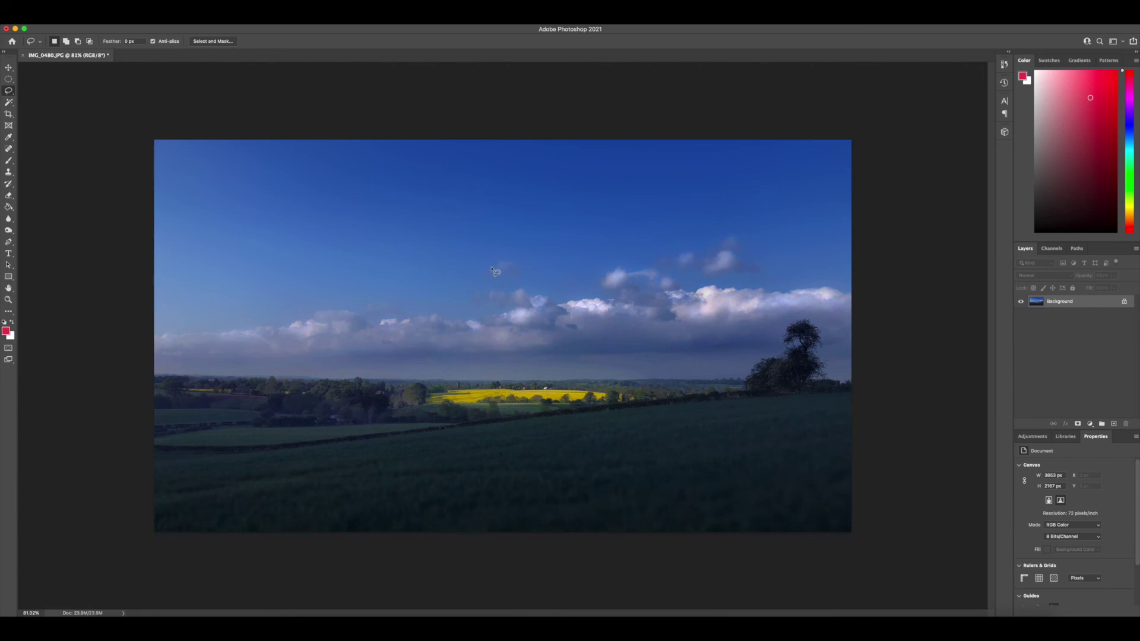
left_click(9, 79)
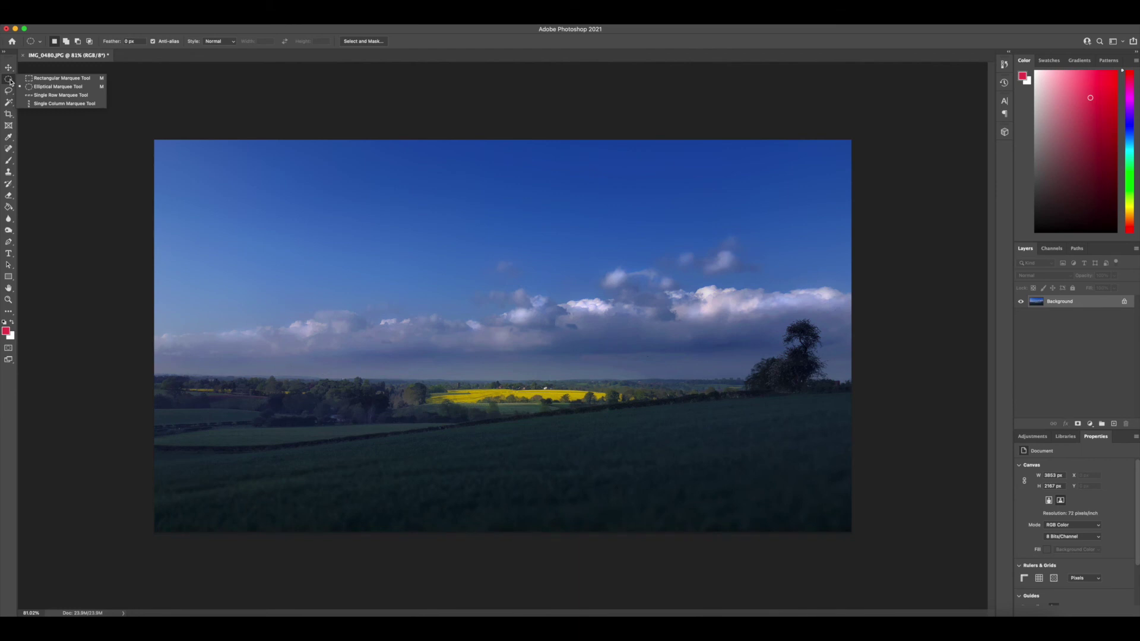
left_click(41, 81)
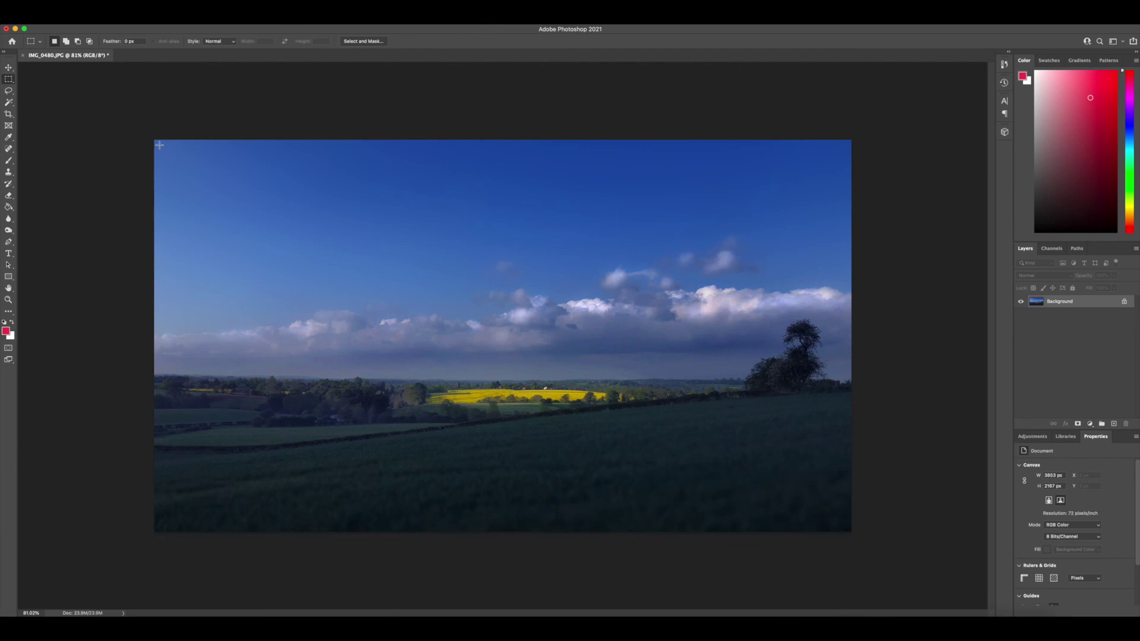
left_click_drag(159, 145, 846, 526)
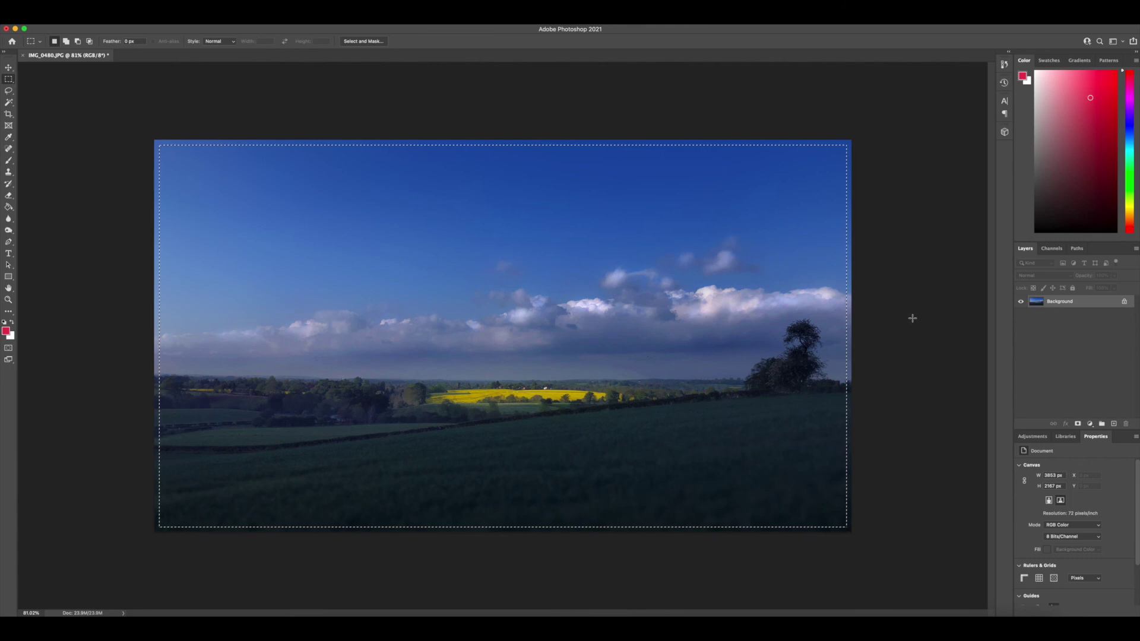
- Try filling the rectangular selection with white at 100% opacity, and undo the fill
key("shift+BackSpace")
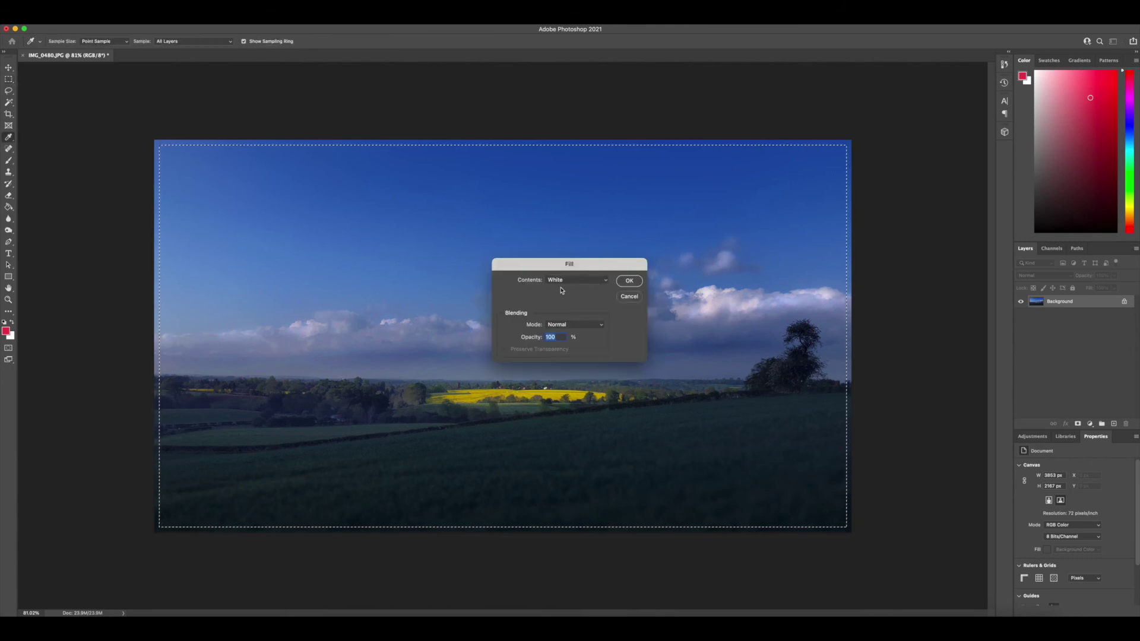
left_click(630, 281)
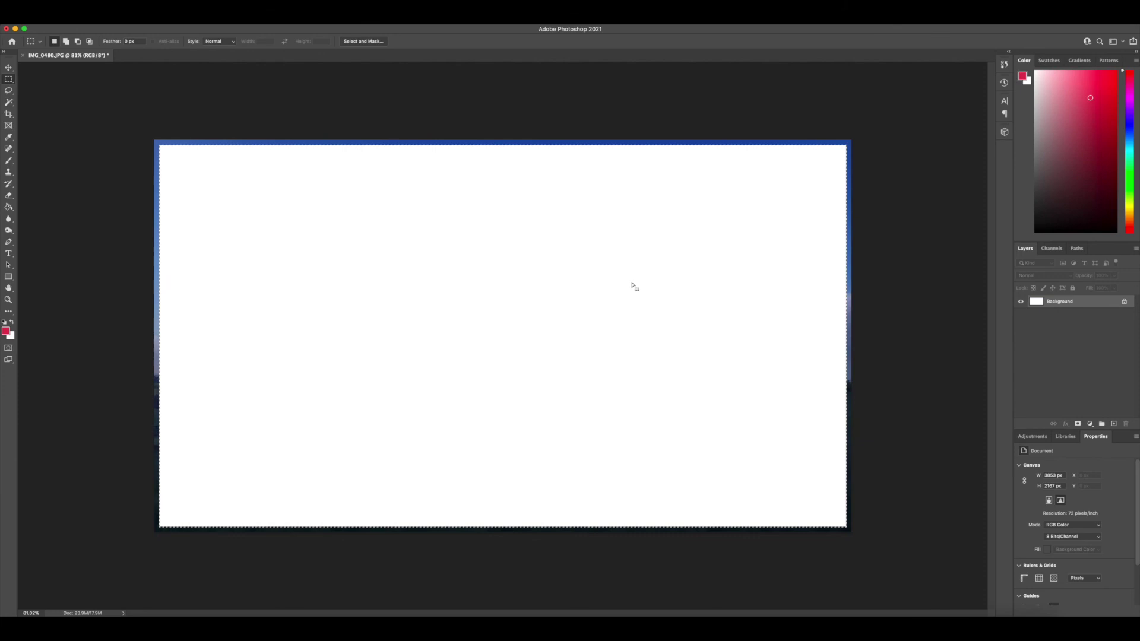
key("super+z")
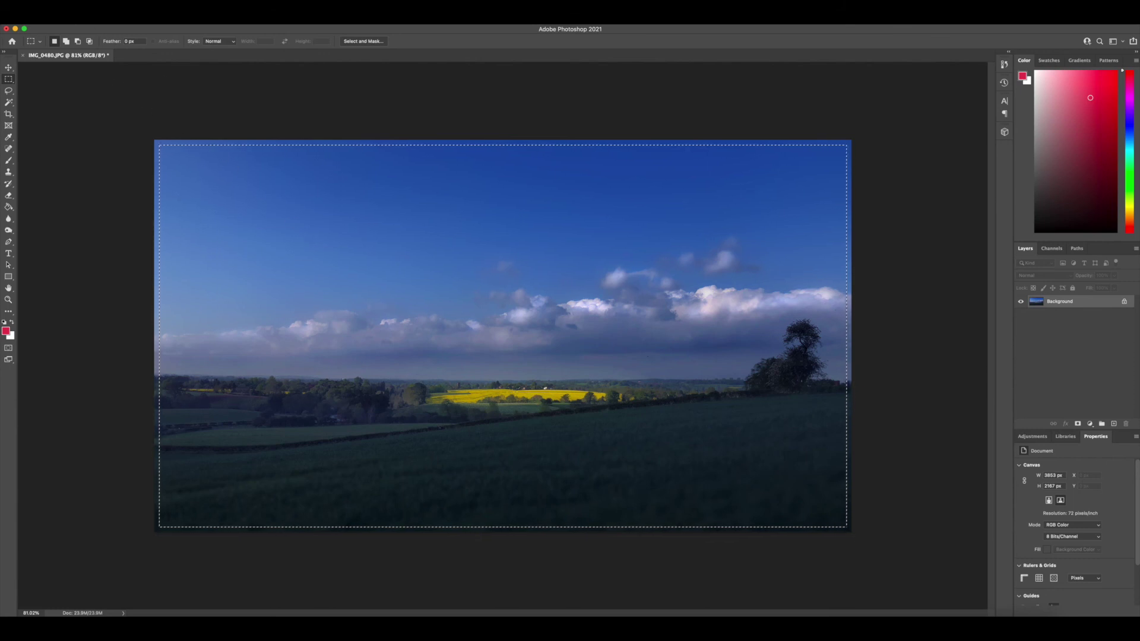
left_click(88, 18)
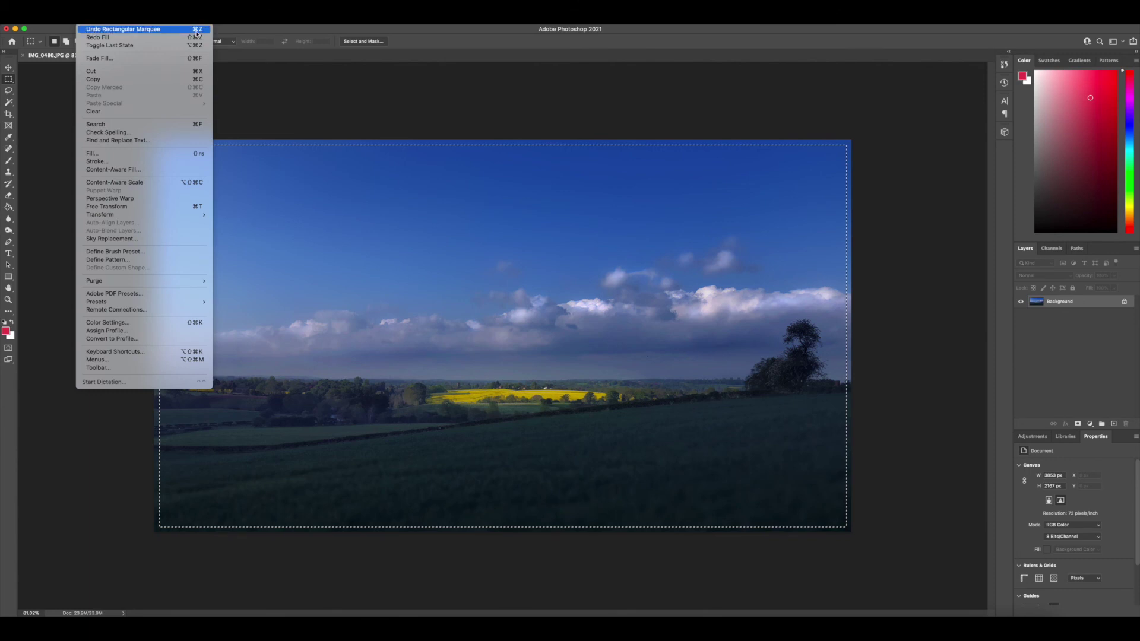
left_click(433, 319)
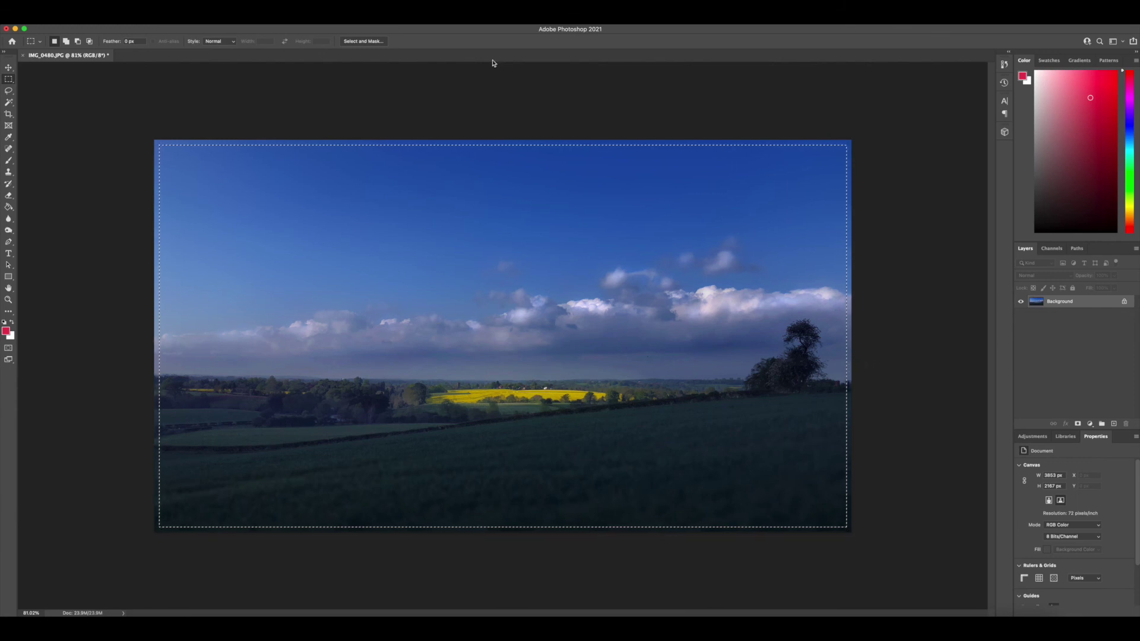
- Invert the selection and fill the thin outer margin with white at 100% opacity as a border, clearing the selection
left_click(179, 17)
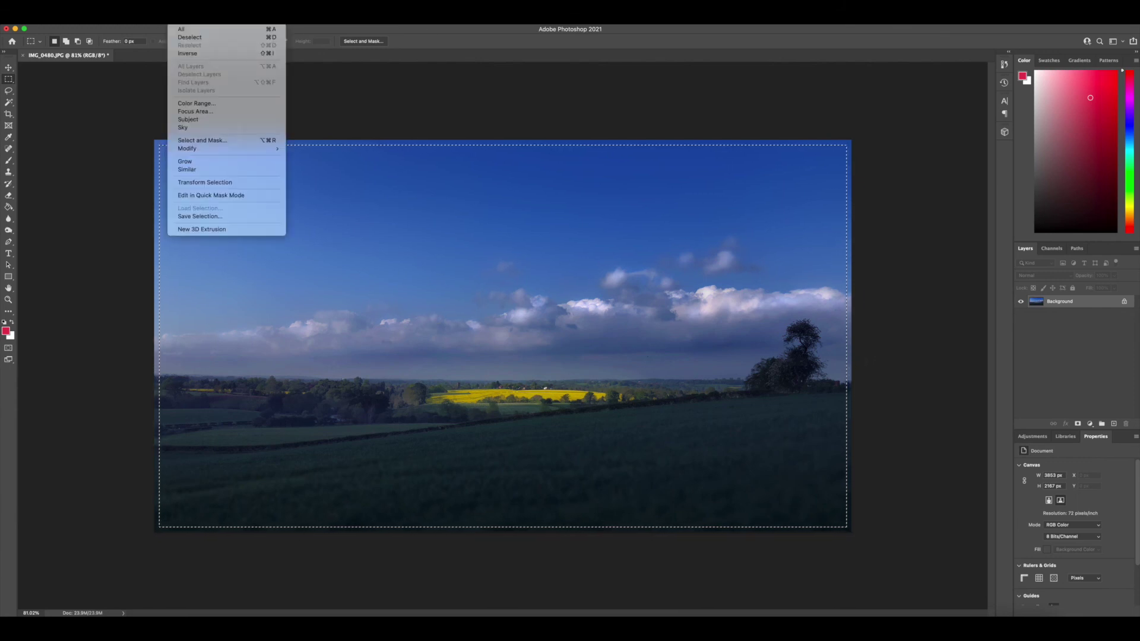
left_click(196, 54)
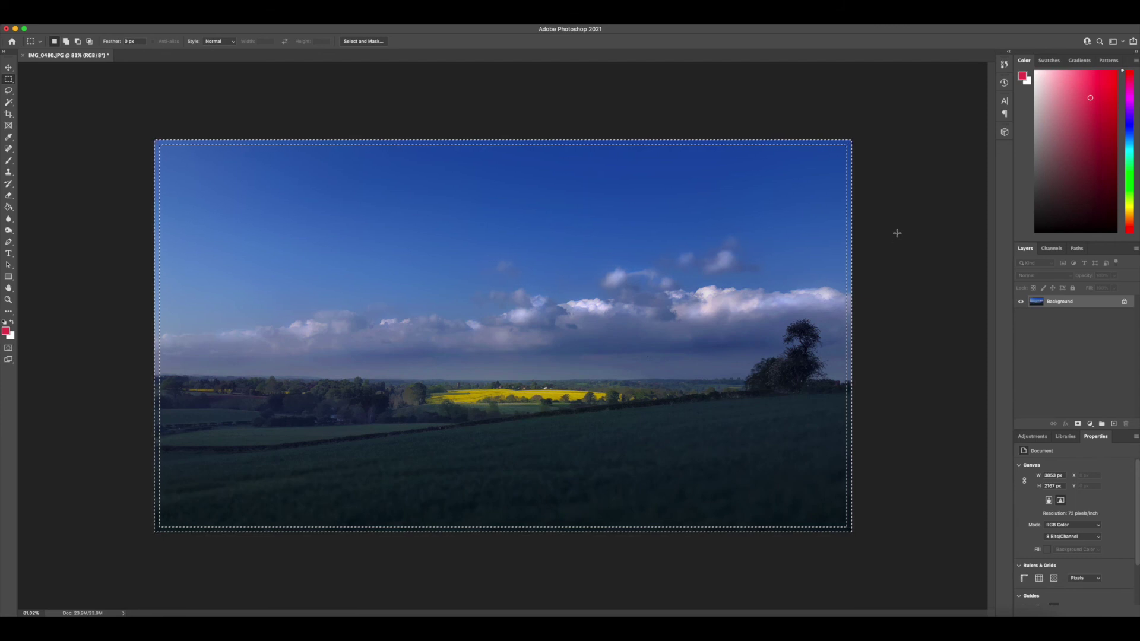
key("shift+BackSpace")
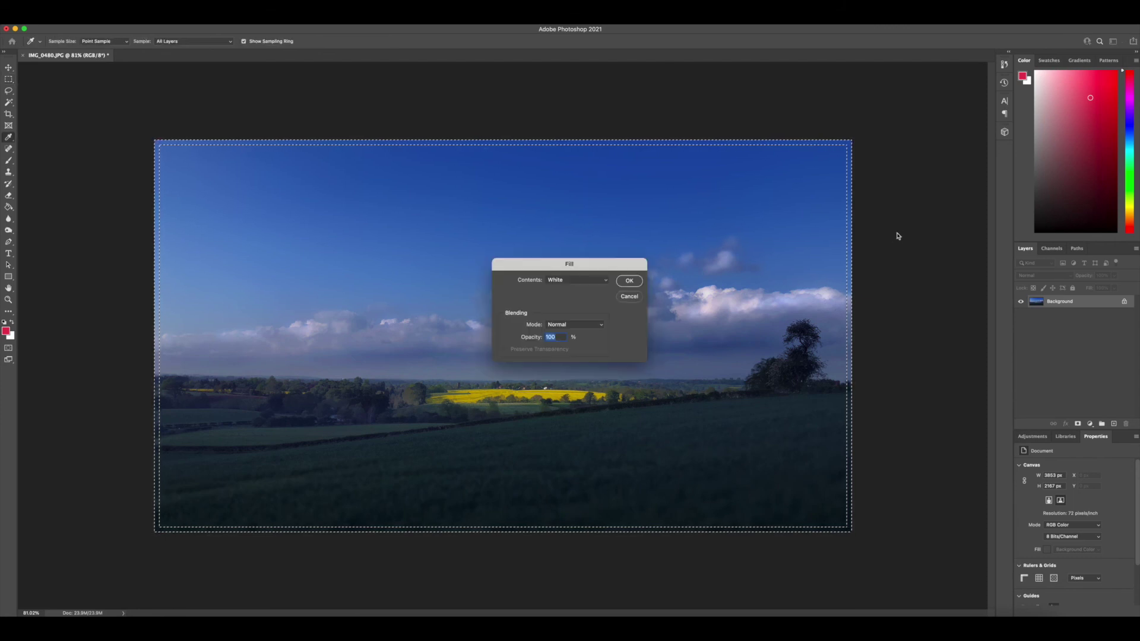
left_click(606, 281)
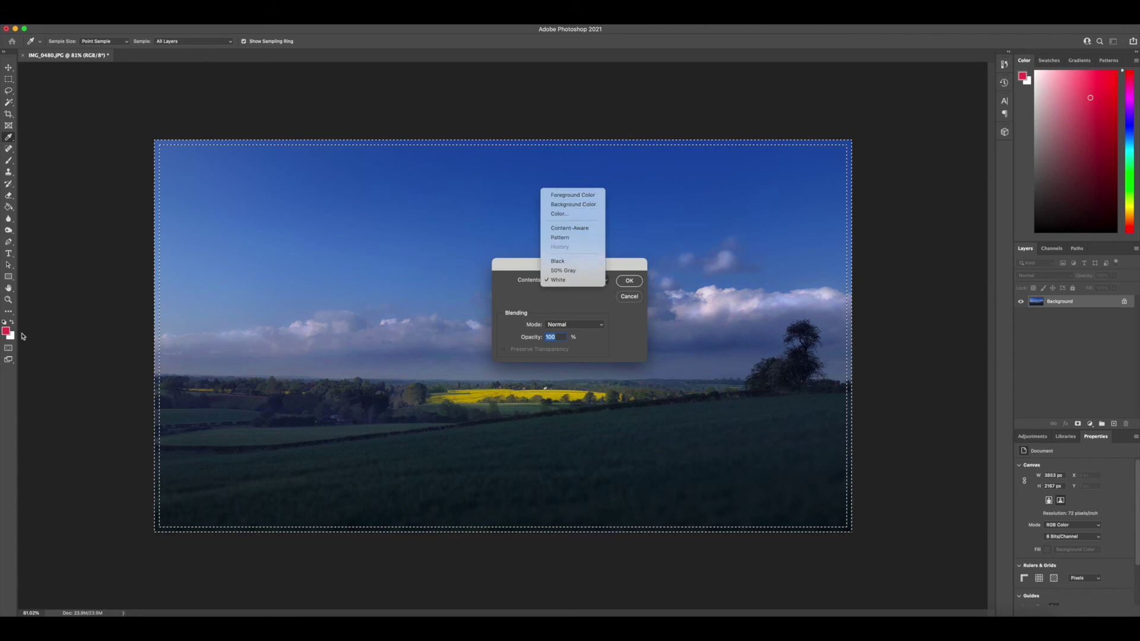
left_click(553, 280)
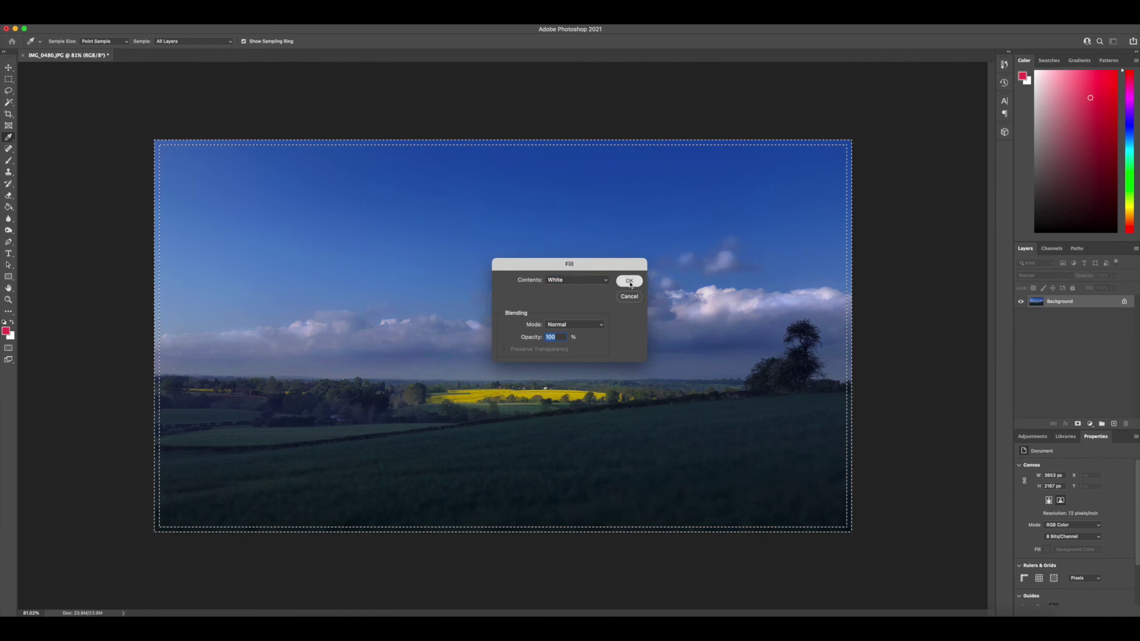
left_click(629, 282)
left_click(9, 79)
left_click(8, 91)
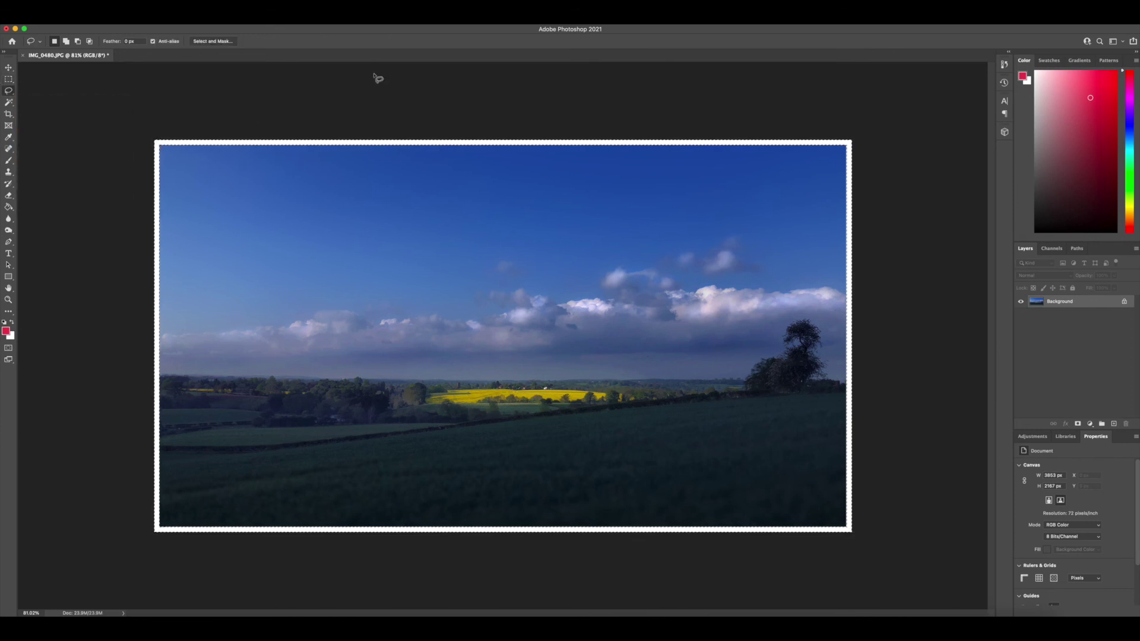
left_click(440, 233)
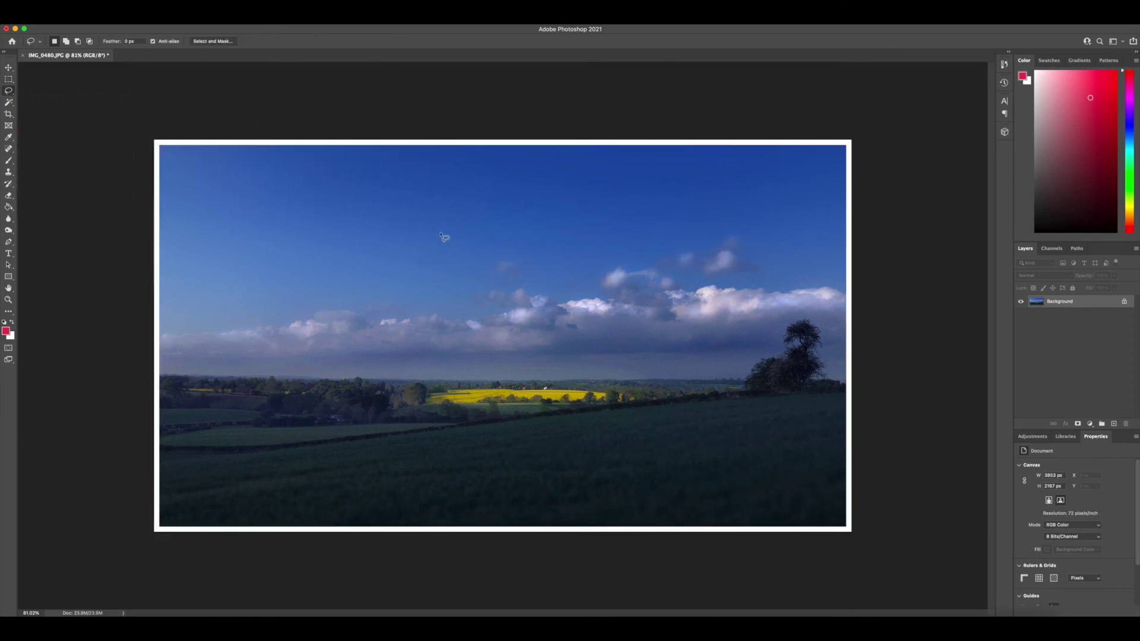